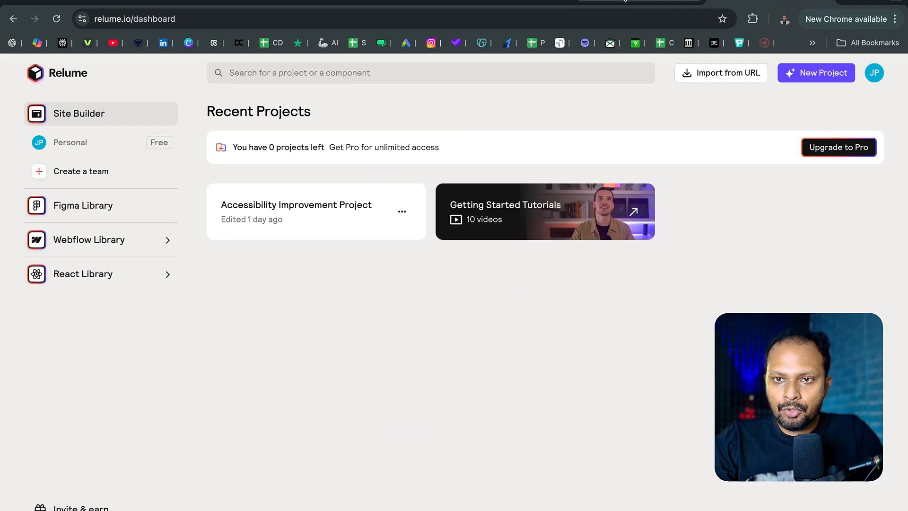
- Open the Accessibility Improvement Project and examine its project description and the Home page's sections in the sitemap
click(331, 224)
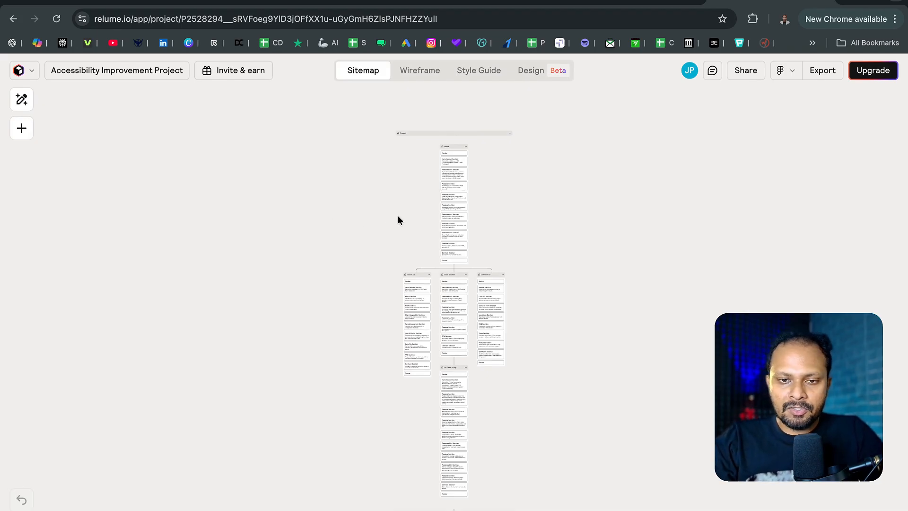
scroll(403, 190, up, 5)
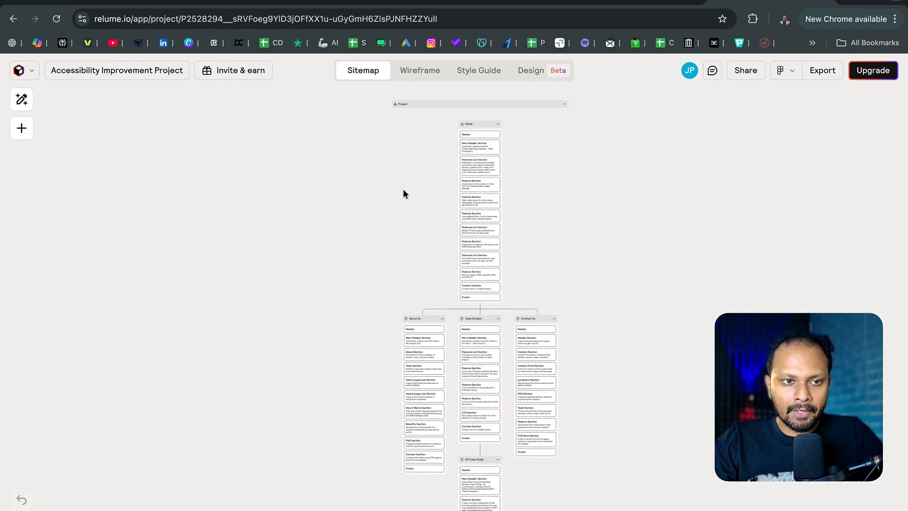
scroll(403, 189, right, 3)
click(22, 100)
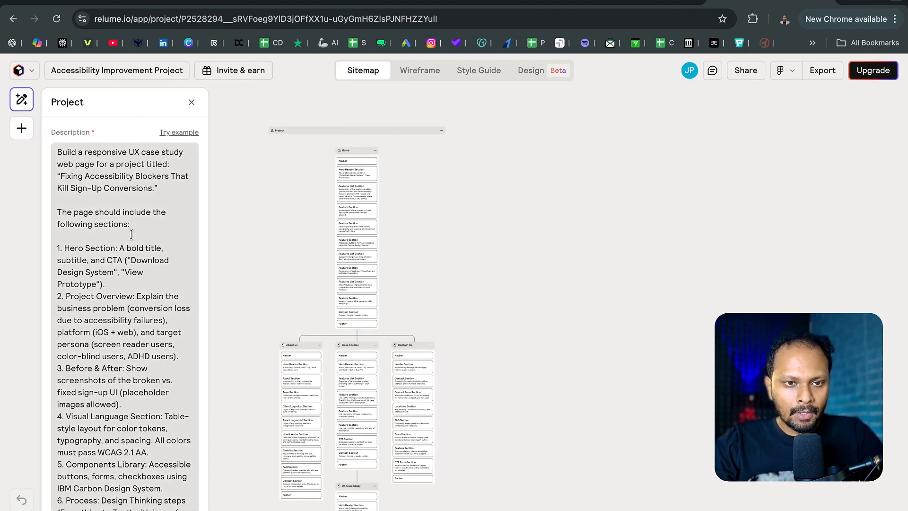
drag(84, 152, 175, 345)
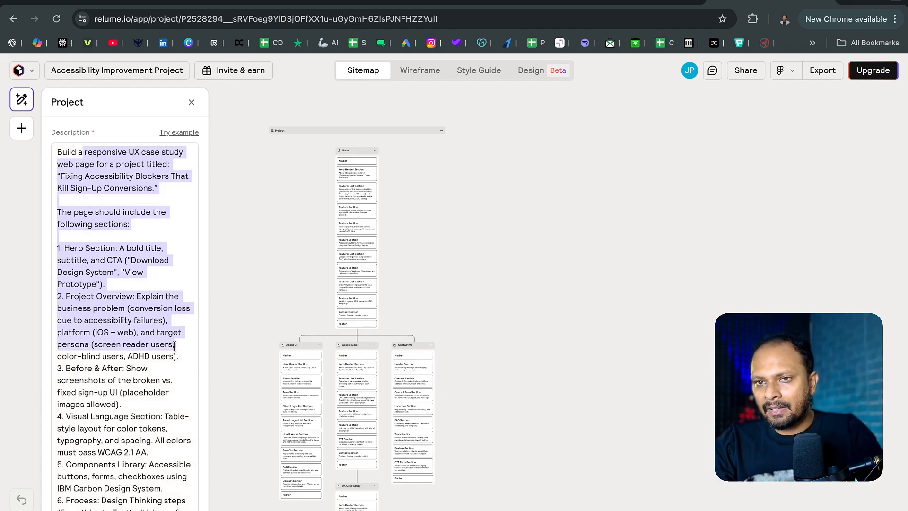
scroll(358, 197, up, 3)
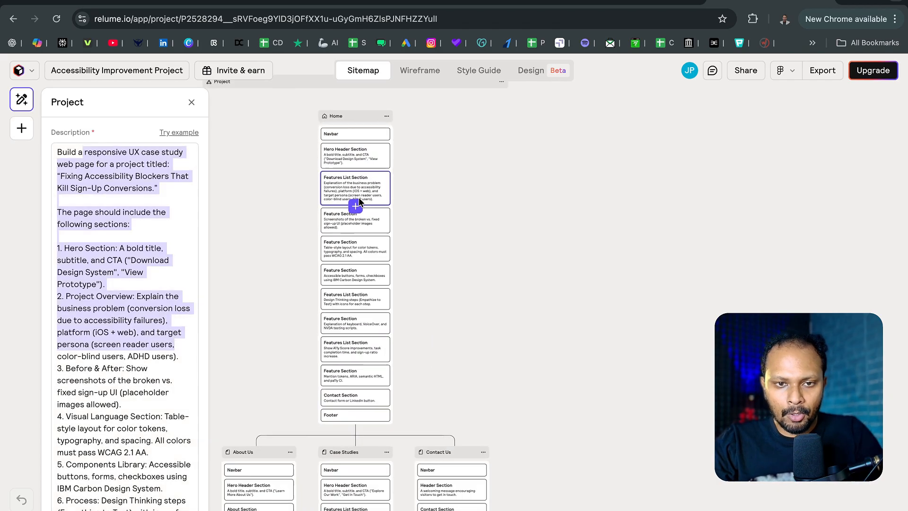
scroll(357, 194, up, 5)
scroll(356, 192, up, 3)
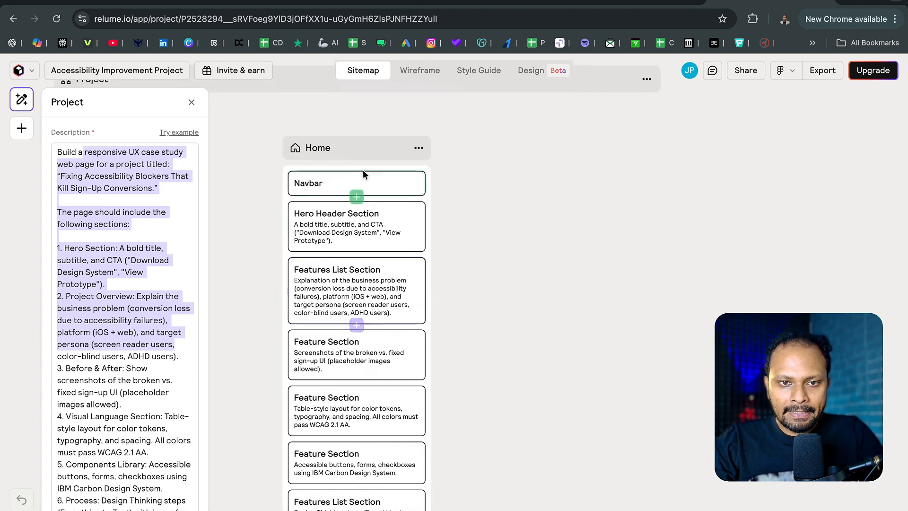
- Open the project's wireframe view and examine the Home page's navbar, hero section and features list
click(406, 75)
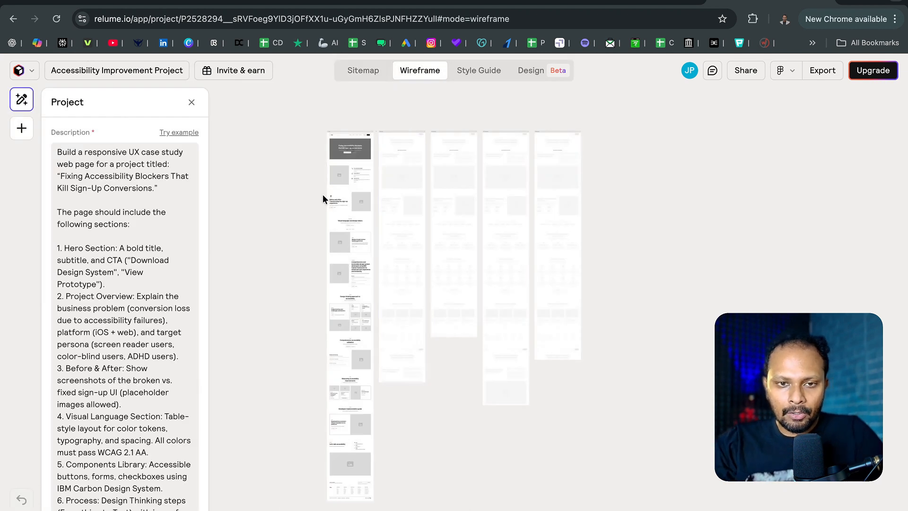
scroll(323, 195, up, 5)
scroll(323, 194, up, 2)
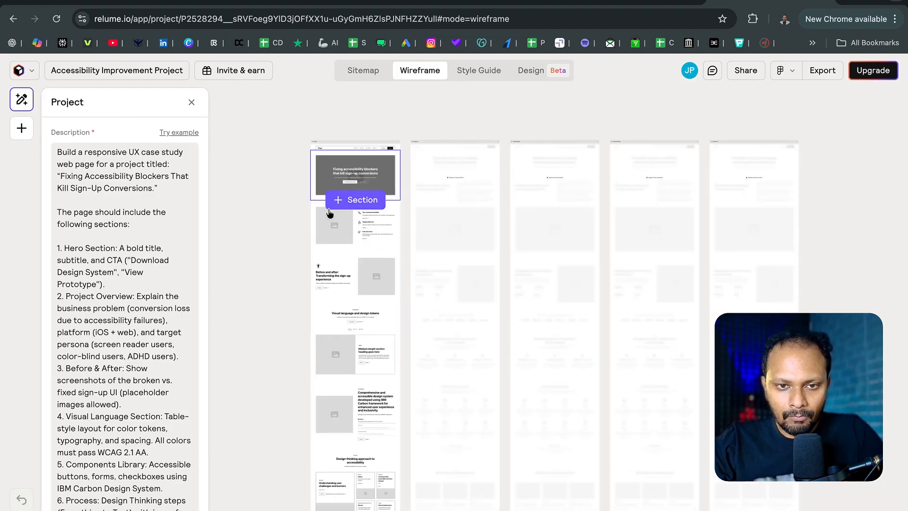
scroll(328, 208, up, 8)
scroll(376, 284, up, 2)
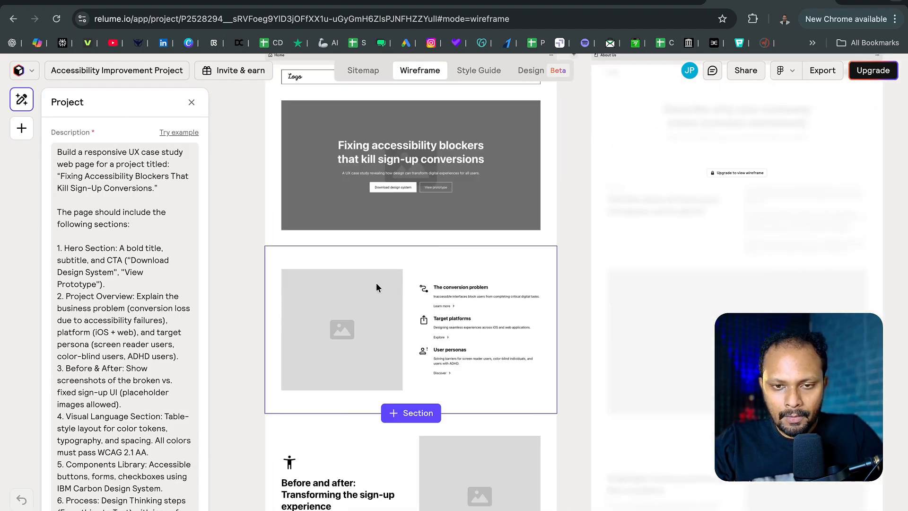
scroll(376, 287, up, 5)
scroll(377, 285, up, 4)
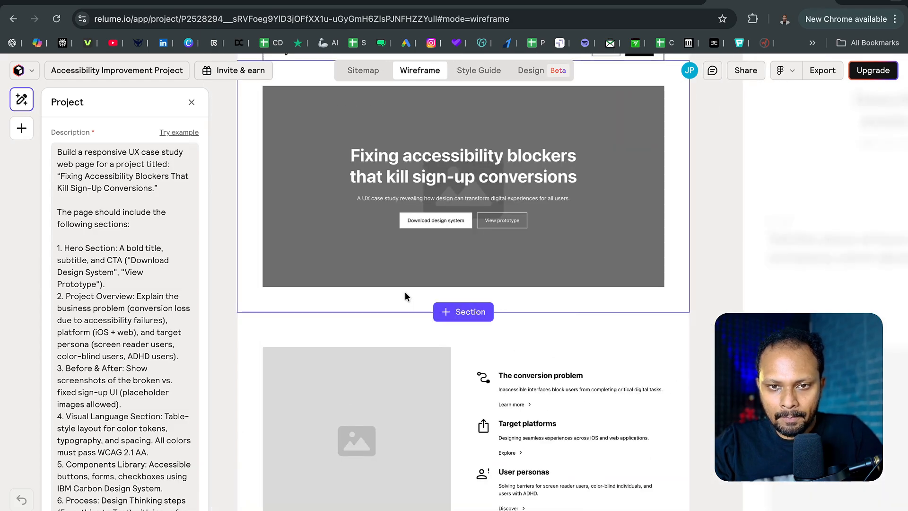
scroll(405, 293, up, 3)
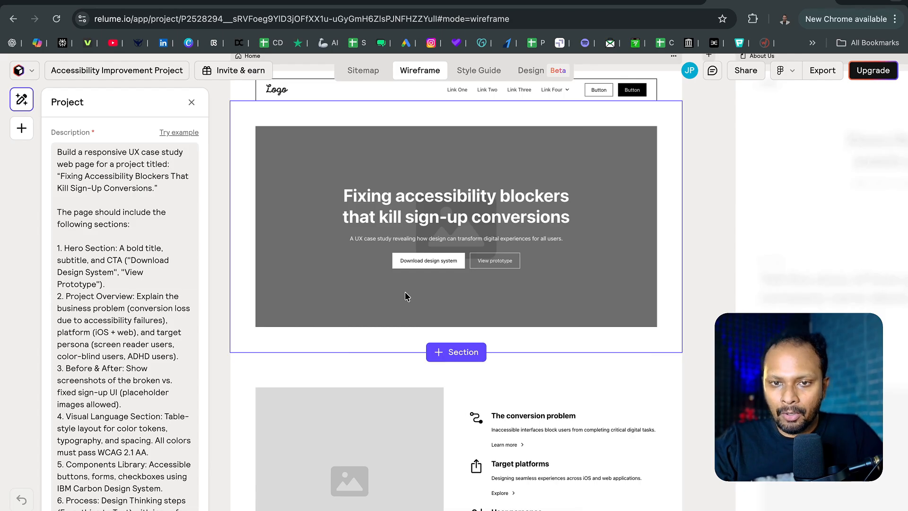
scroll(406, 296, down, 4)
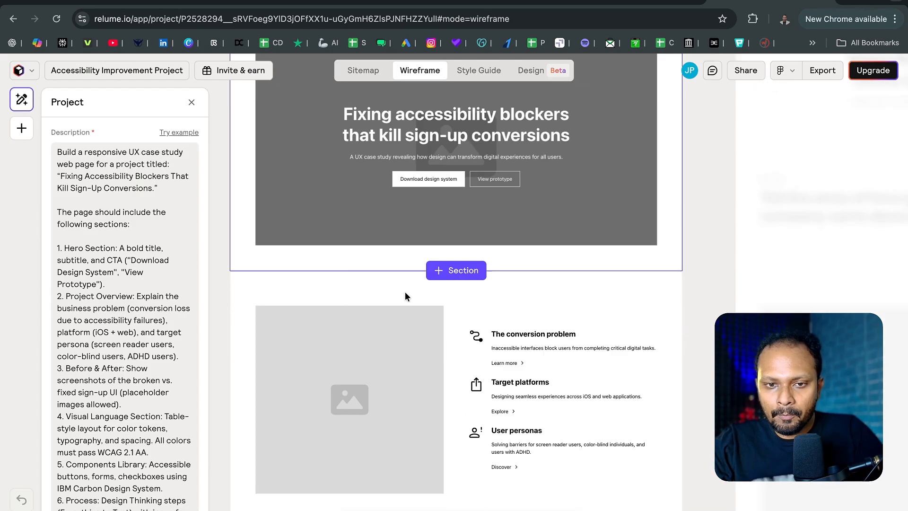
- Replace the icon beside "The conversion problem" with the lightning bolt icon
click(481, 238)
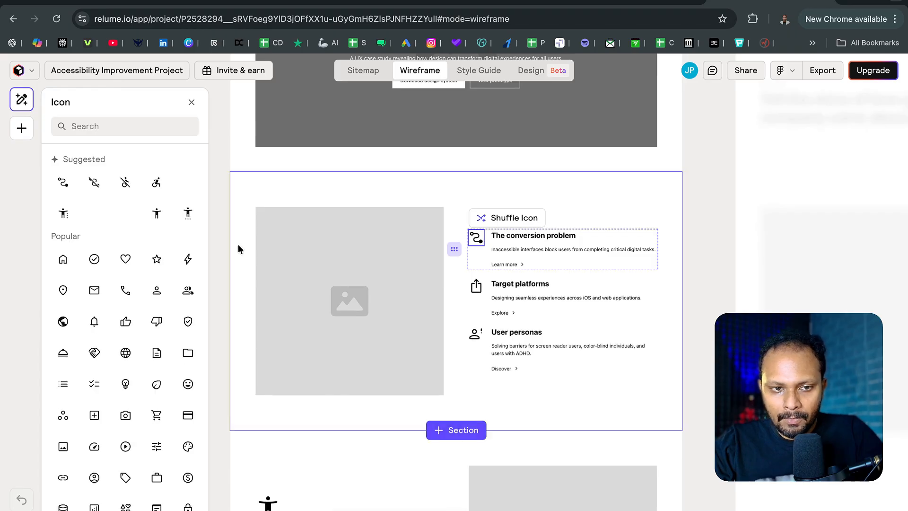
click(188, 261)
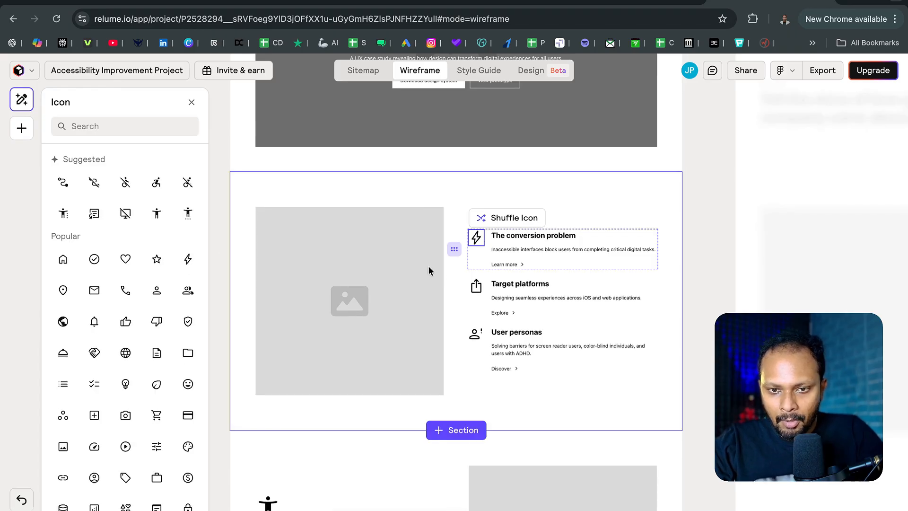
click(478, 287)
click(494, 293)
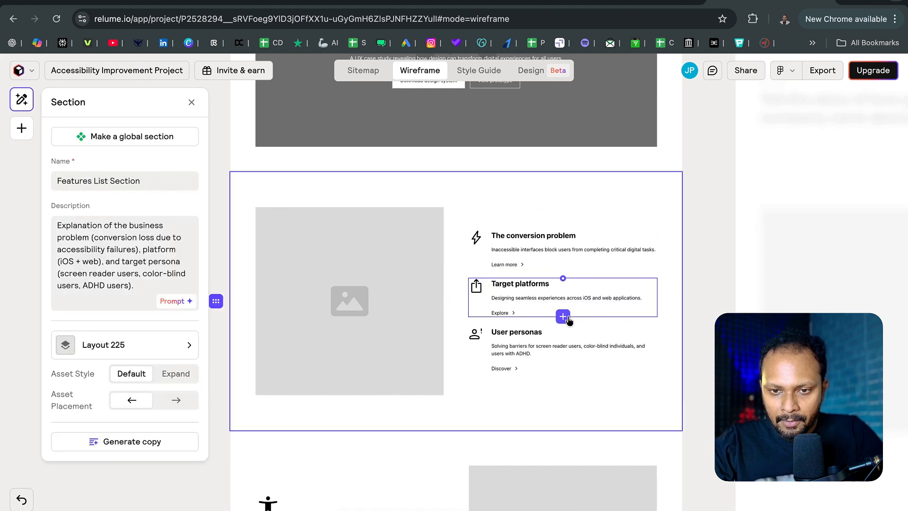
- Set the Features List Section's asset placement so the image sits to the right of the text items
click(518, 236)
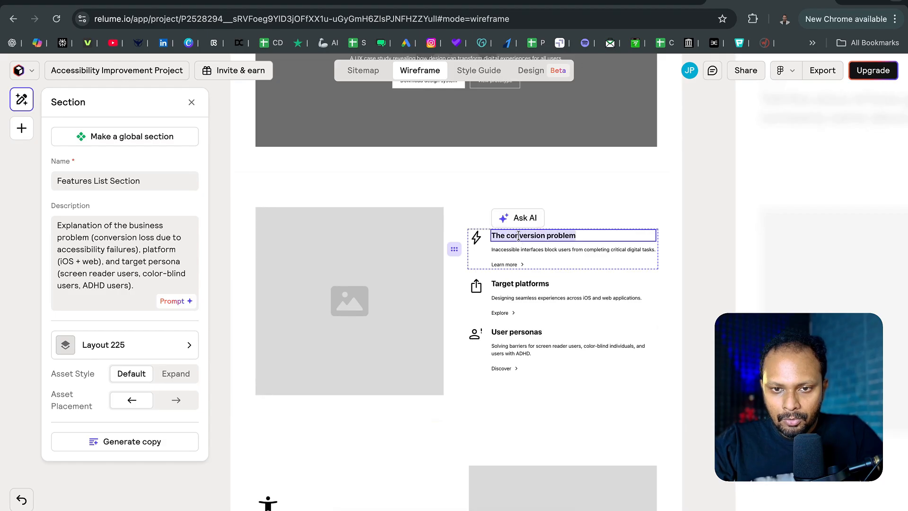
click(609, 228)
click(326, 303)
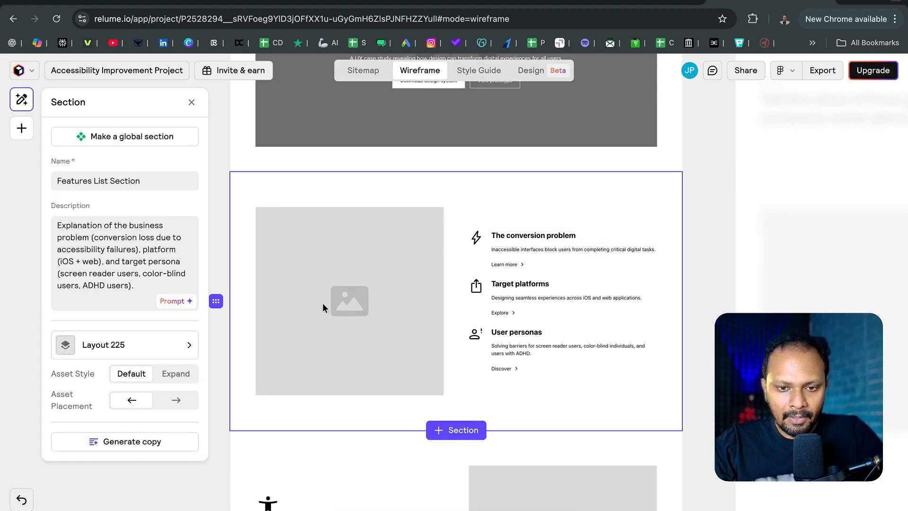
click(176, 400)
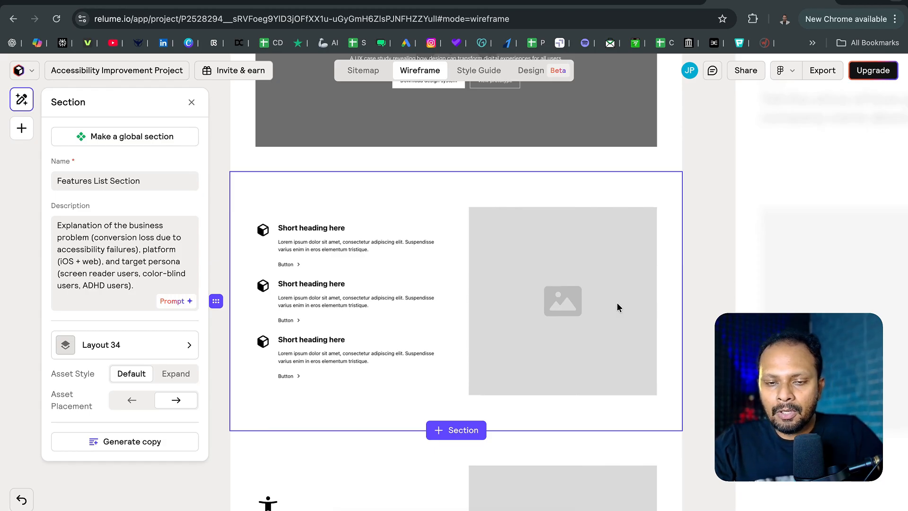
- Examine the Home wireframe's before-and-after, design tokens, components and design process sections
scroll(618, 304, down, 3)
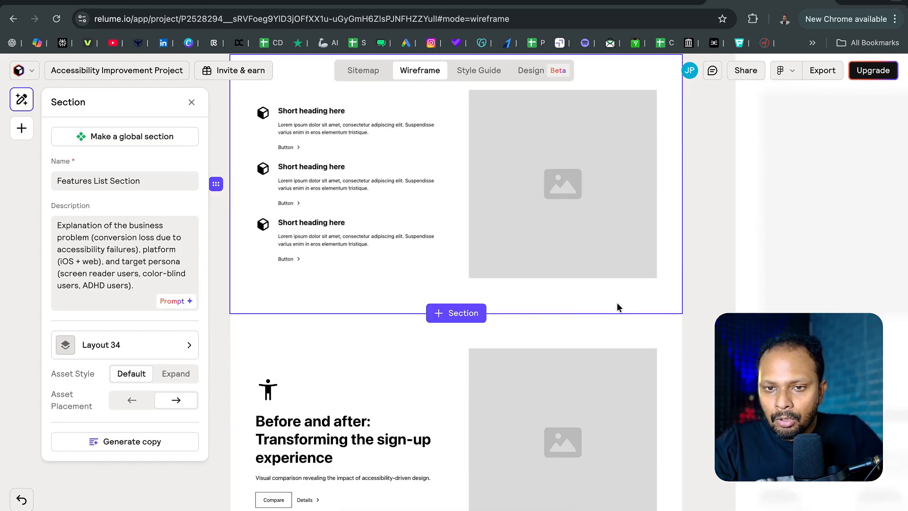
scroll(618, 307, down, 3)
scroll(618, 307, down, 3)
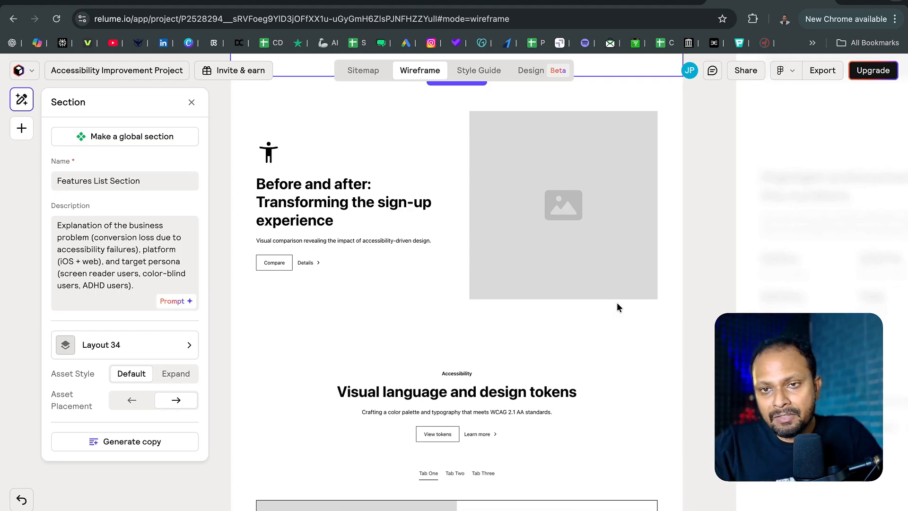
scroll(617, 308, down, 6)
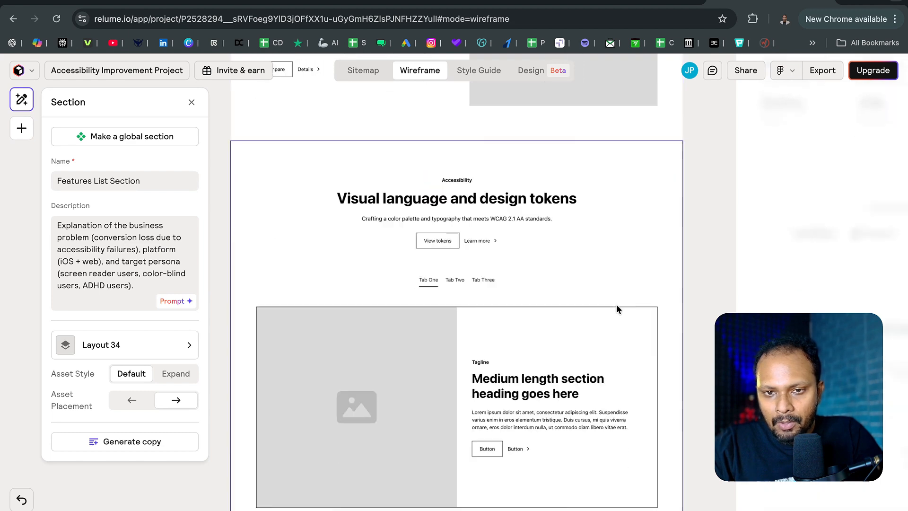
scroll(617, 307, down, 1)
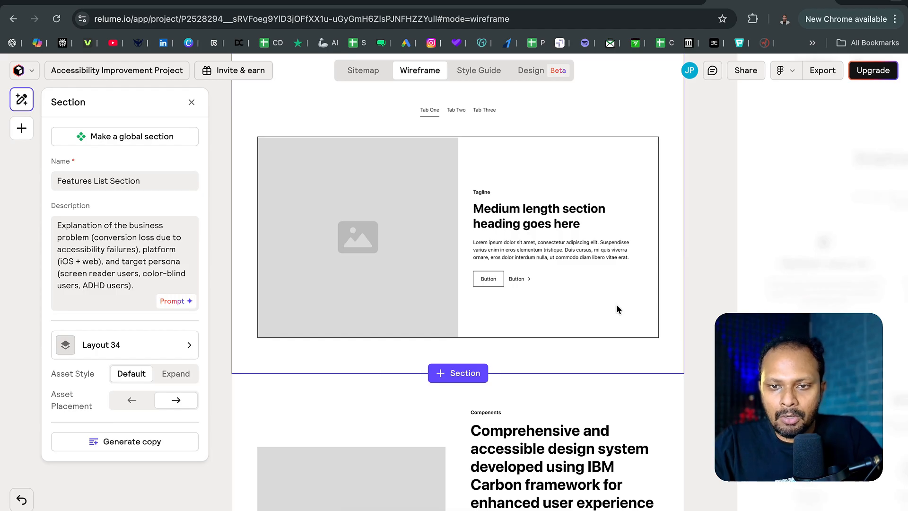
scroll(617, 308, down, 7)
scroll(617, 308, up, 1)
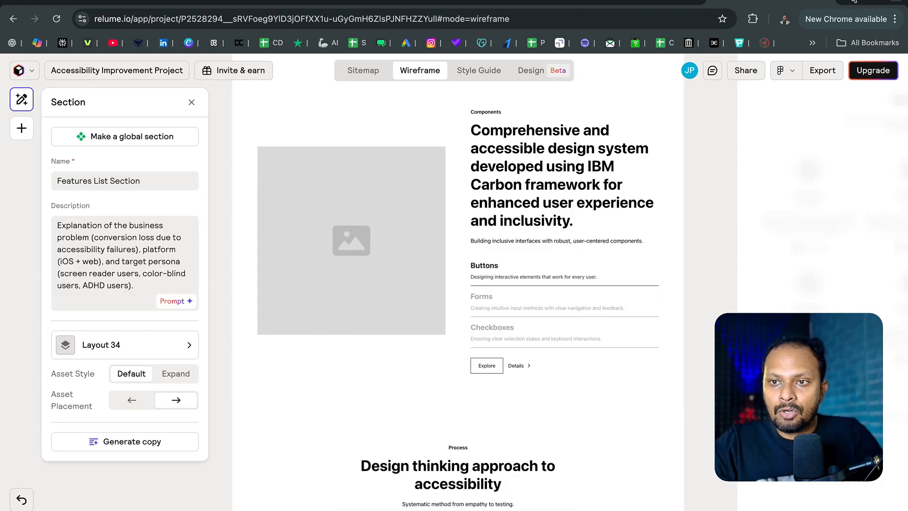
- Switch to Miro in a new browser tab, view its paid upgrade plans and return to the board
key(super+t)
text(miro)
key(Return)
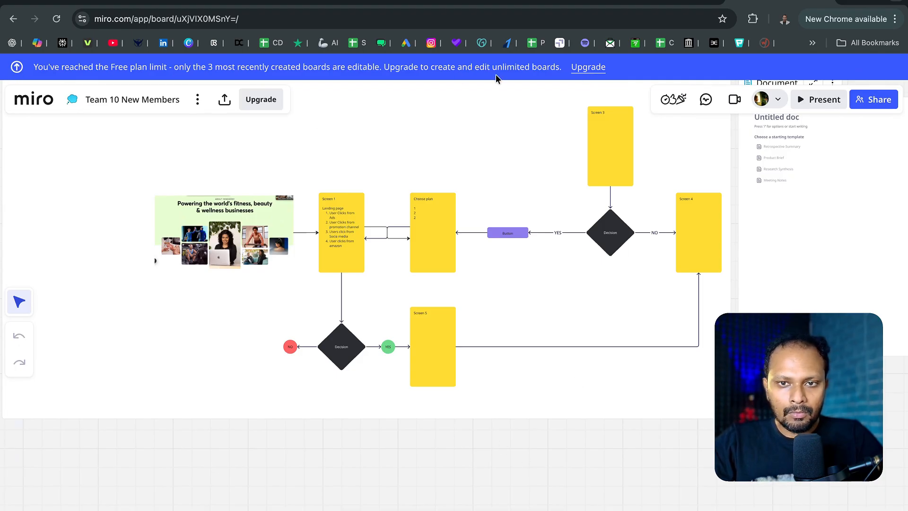
click(592, 67)
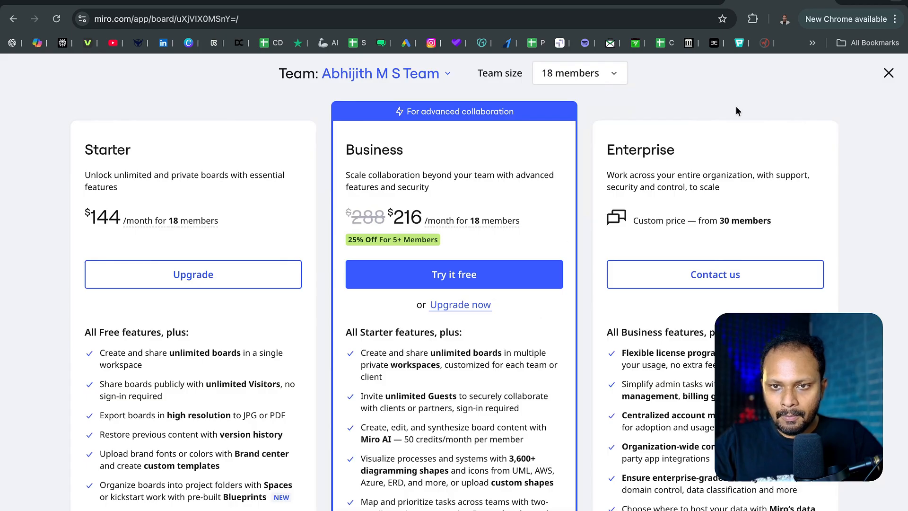
click(888, 74)
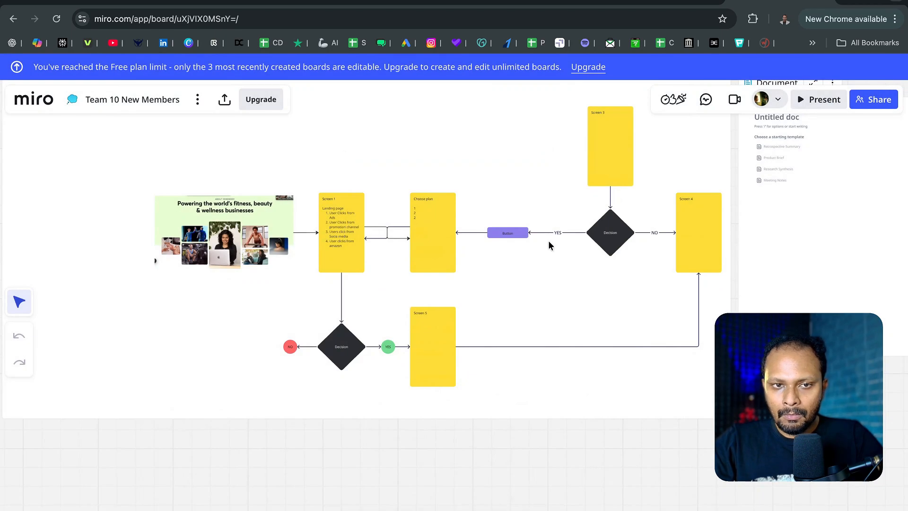
- Open the Untitled board last opened on Sep 23 from the Miro dashboard and examine its payment flow diagram
click(46, 97)
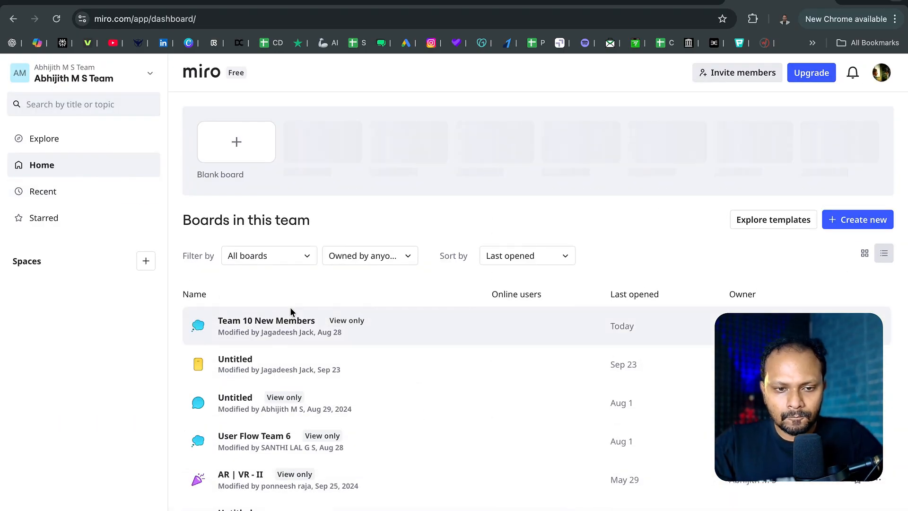
scroll(340, 307, down, 1)
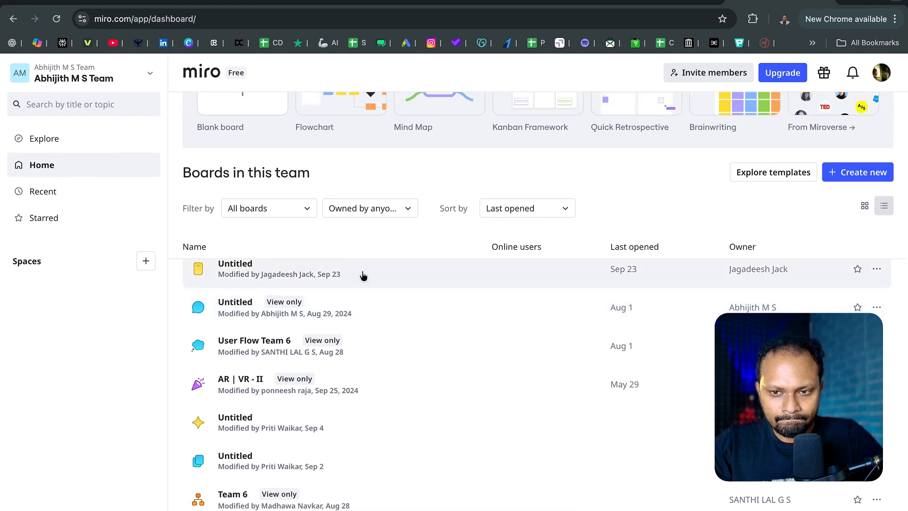
click(363, 276)
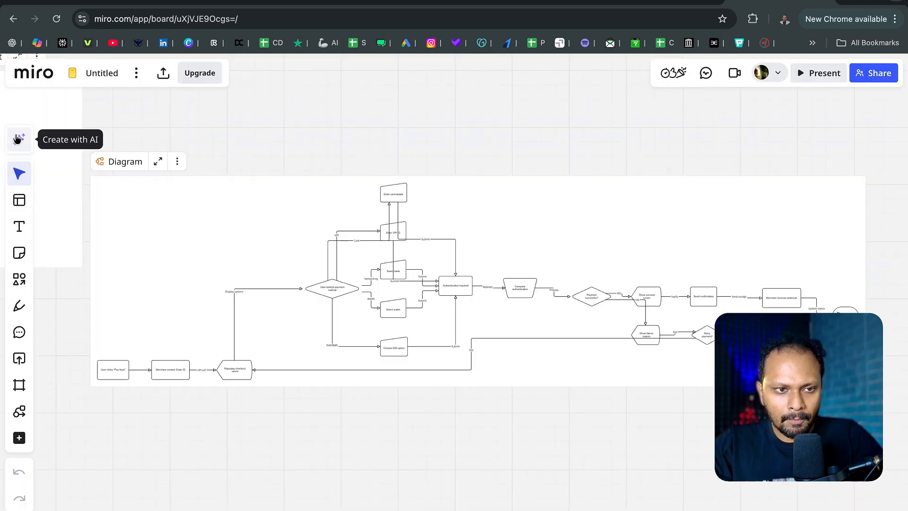
scroll(382, 298, up, 5)
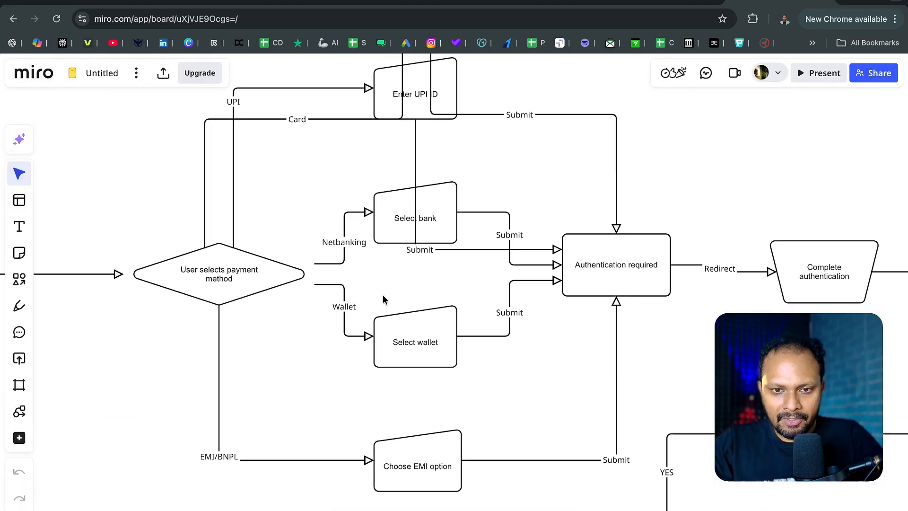
scroll(384, 298, down, 5)
scroll(383, 299, down, 2)
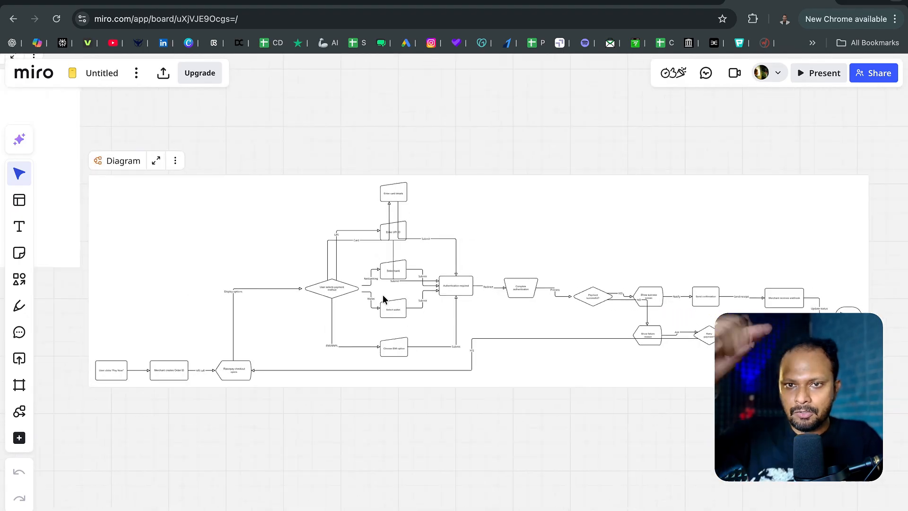
scroll(383, 298, up, 5)
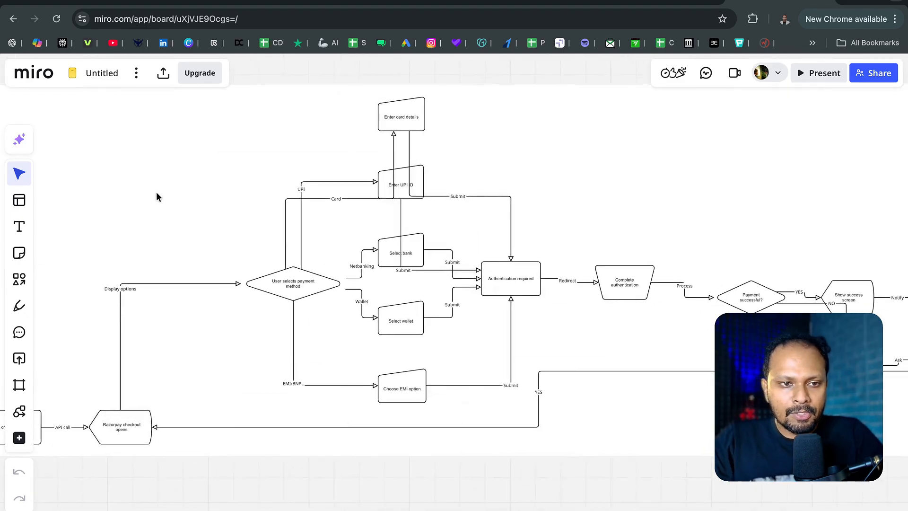
- View the Create with AI options, close them, and open the Prototyping library by searching the tools for "wire"
click(18, 139)
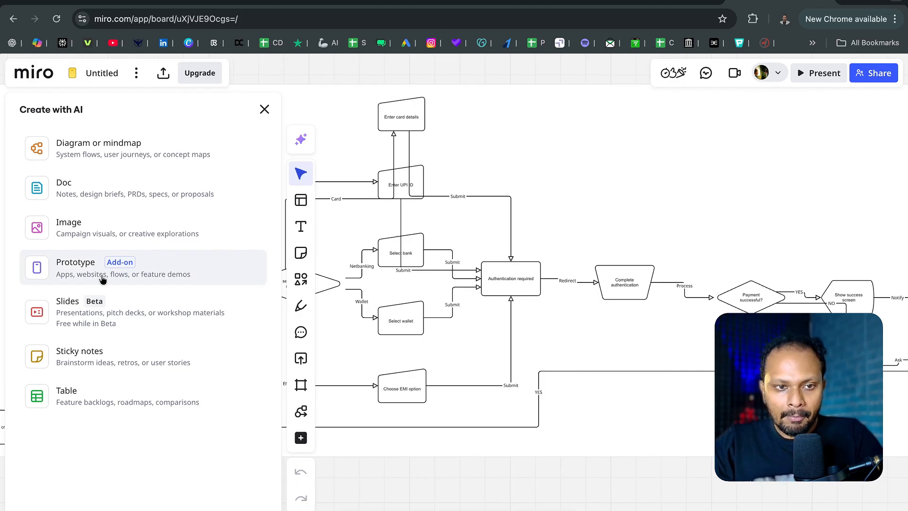
click(265, 110)
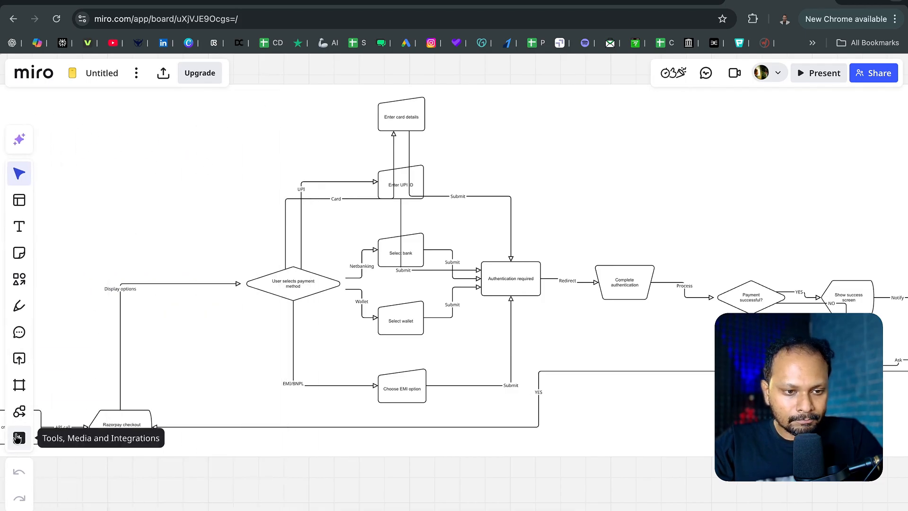
click(17, 438)
text(wire)
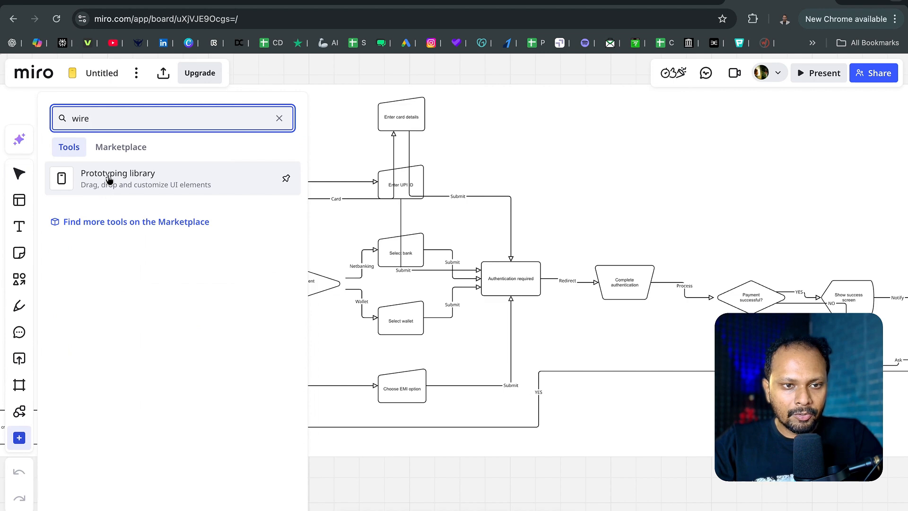
click(109, 179)
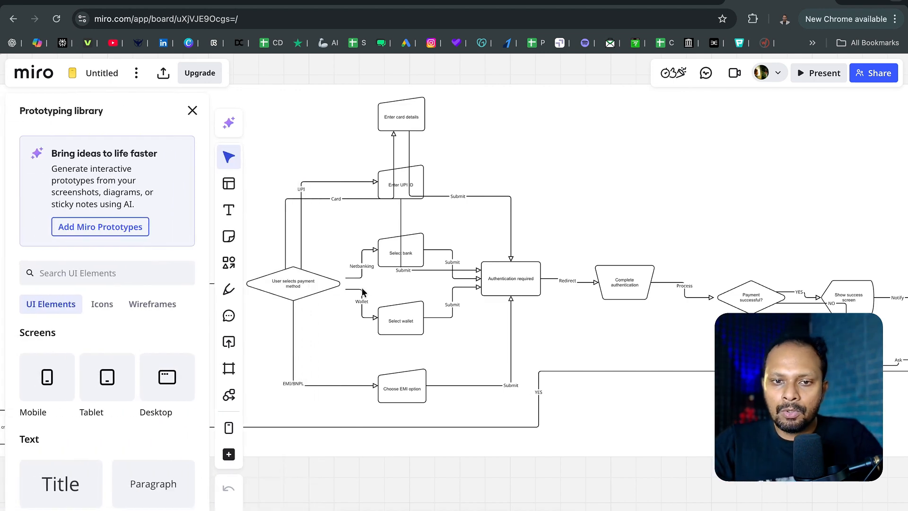
- Add a Mobile screen from the Prototyping library to the empty board area below the payment flow diagram
scroll(392, 318, down, 5)
scroll(393, 316, down, 3)
scroll(345, 265, up, 5)
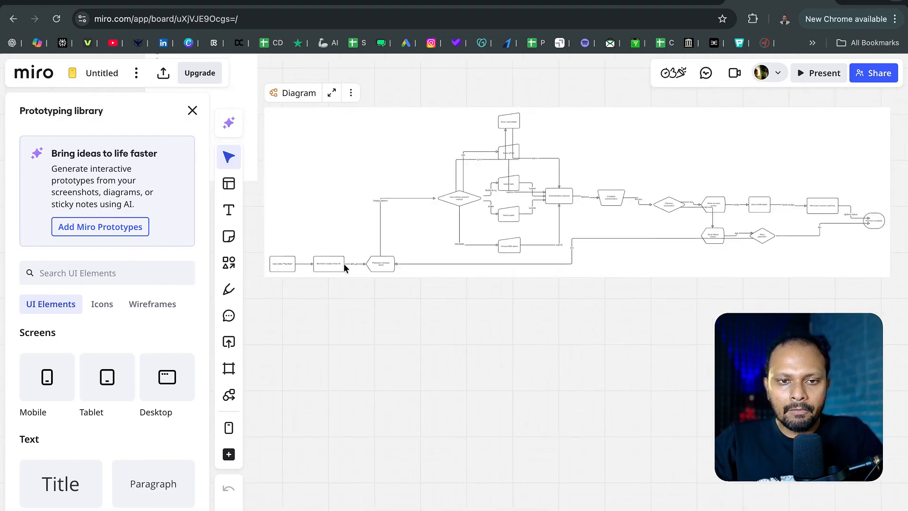
scroll(340, 266, up, 2)
scroll(340, 265, right, 2)
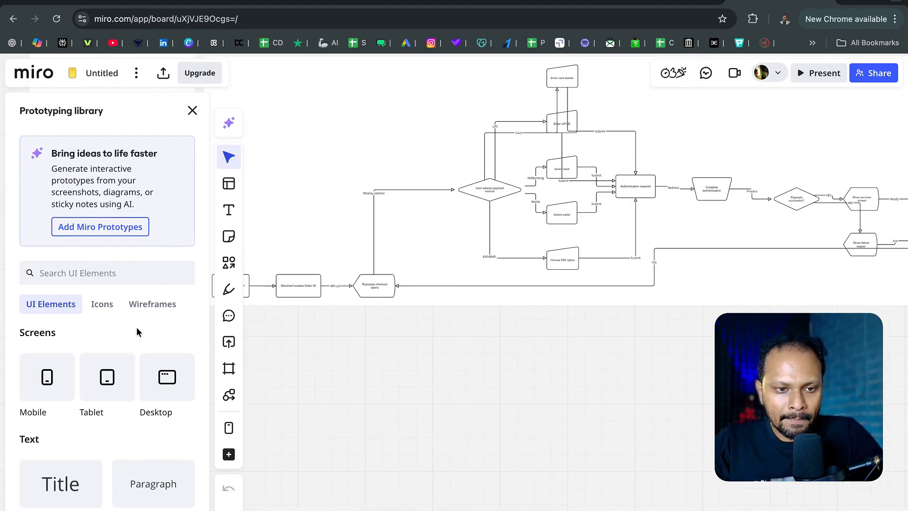
drag(28, 393, 353, 402)
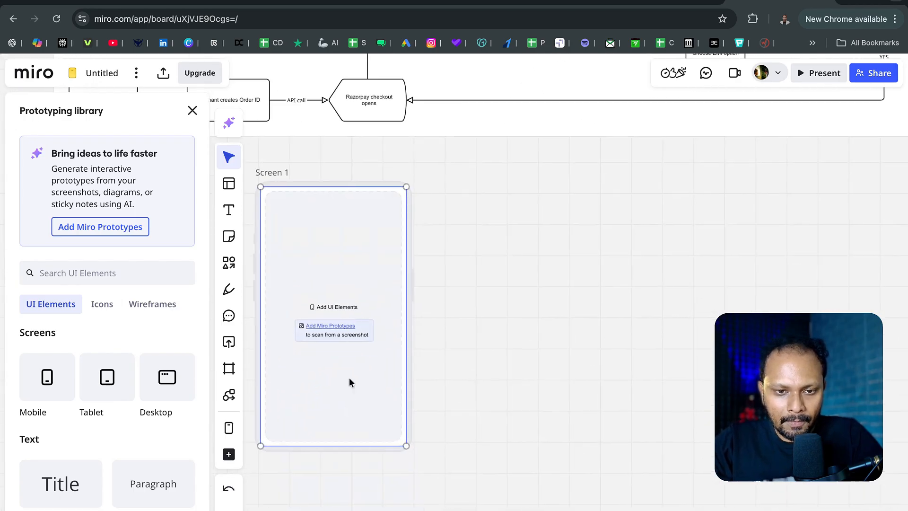
- Add a second Mobile screen to the right of Screen 1, aligned with it
scroll(342, 357, up, 4)
scroll(342, 358, up, 2)
scroll(342, 359, left, 3)
scroll(342, 359, down, 1)
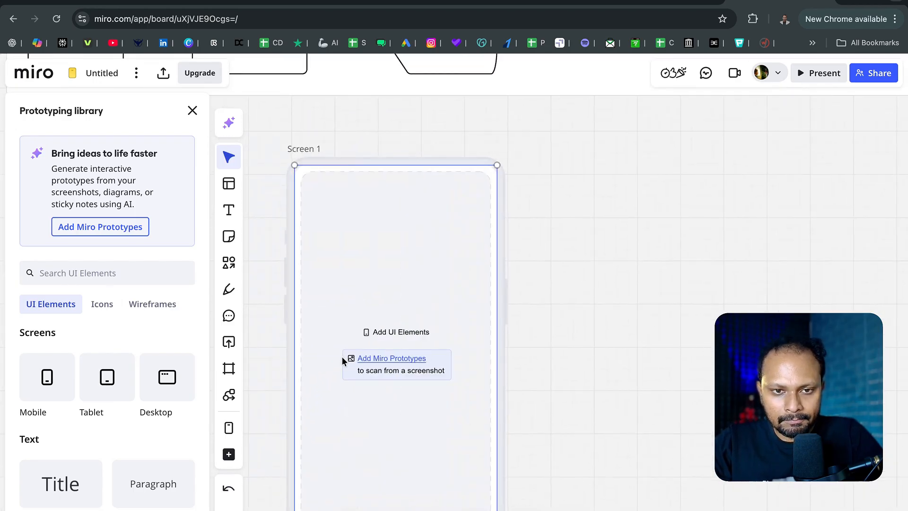
scroll(343, 360, down, 1)
scroll(343, 360, right, 1)
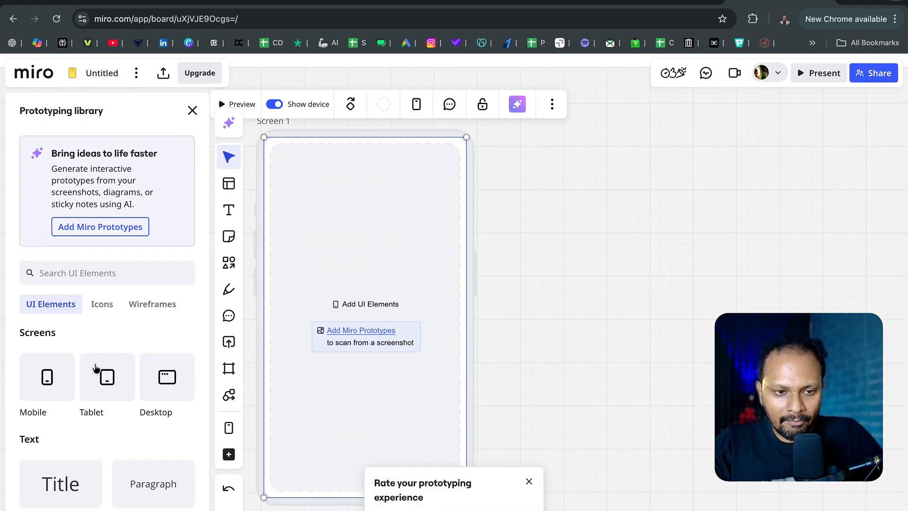
drag(47, 381, 613, 319)
- Add a Title element reading "Payment app" to Screen 1 and move it up slightly near the screen's top
scroll(73, 401, down, 2)
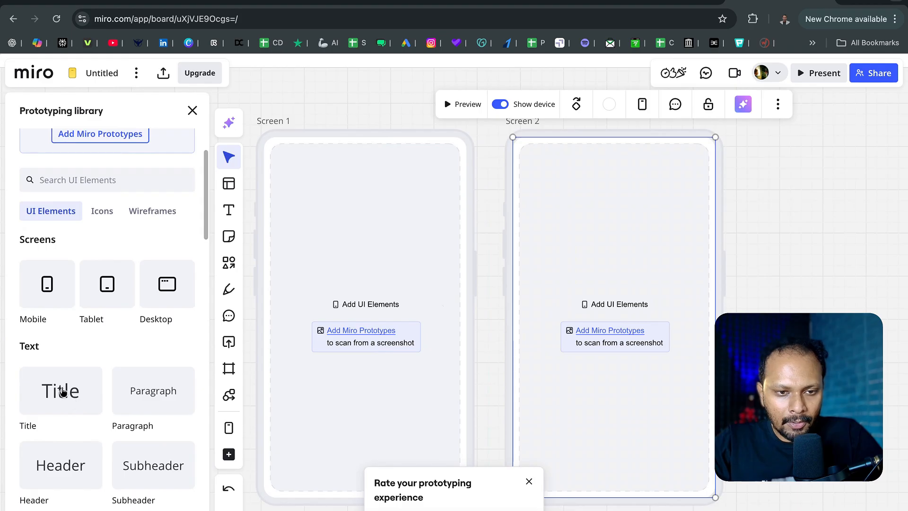
drag(61, 391, 317, 198)
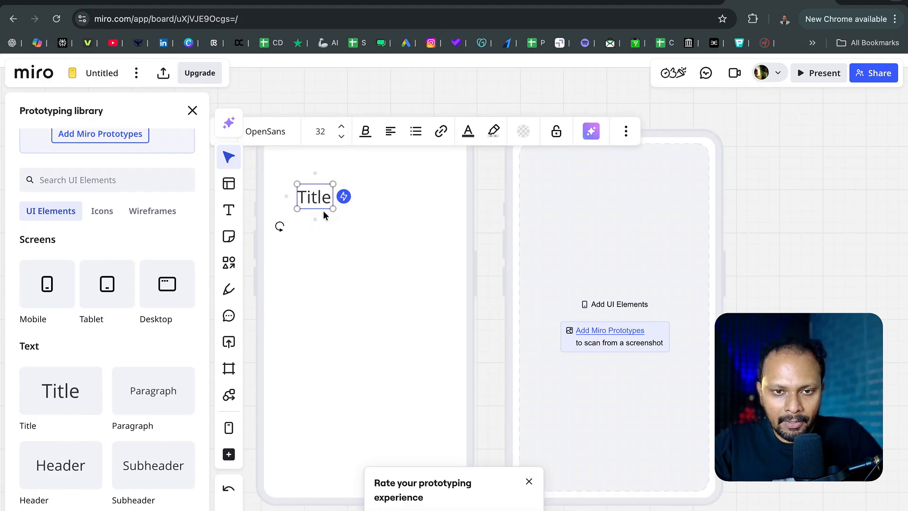
double_click(331, 201)
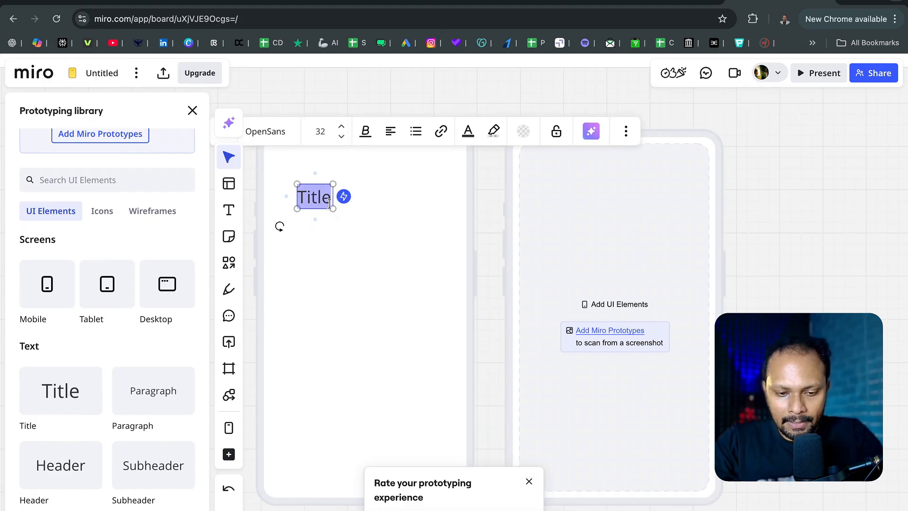
text(Payment app)
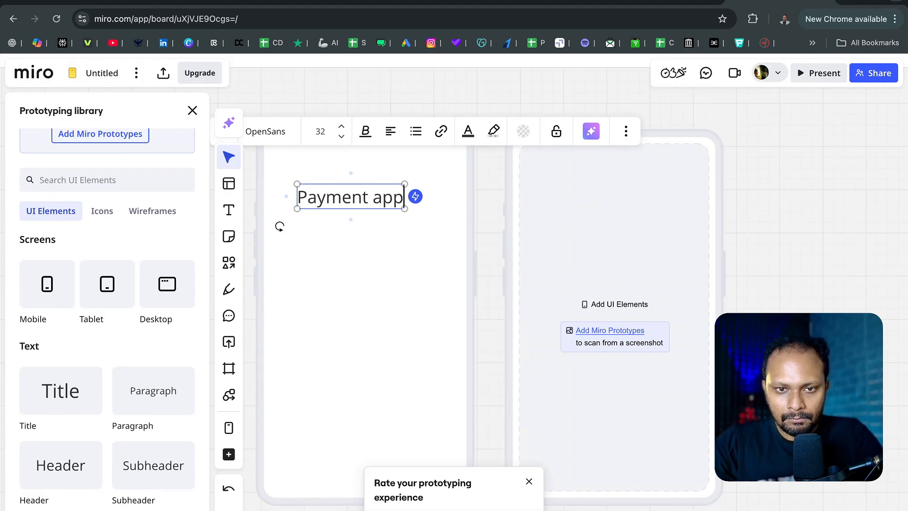
click(365, 104)
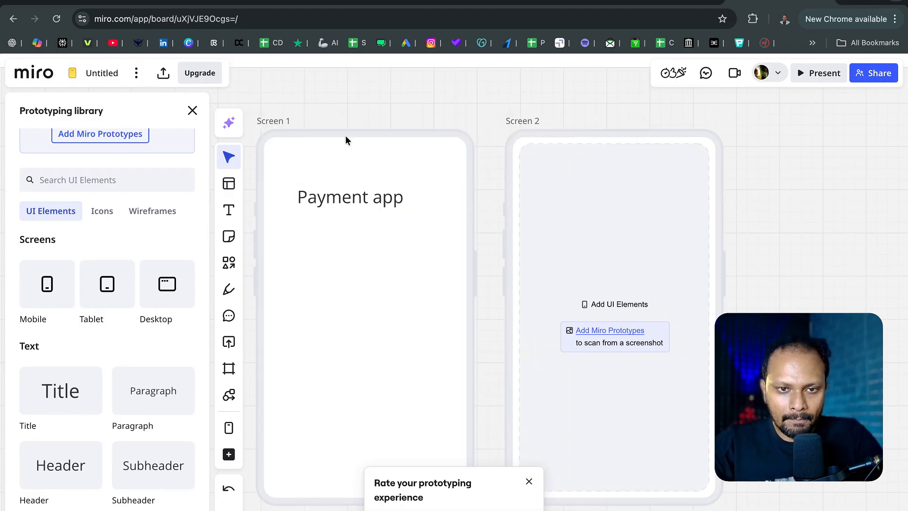
click(340, 198)
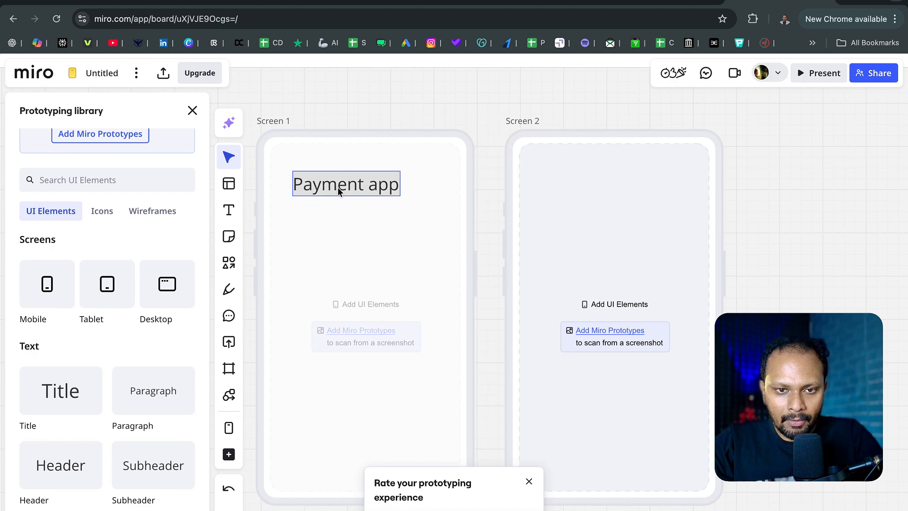
key(Escape)
- Add a Subheader element left-aligned under the "Payment app" title and a wide rectangle below it on Screen 1
scroll(148, 388, down, 4)
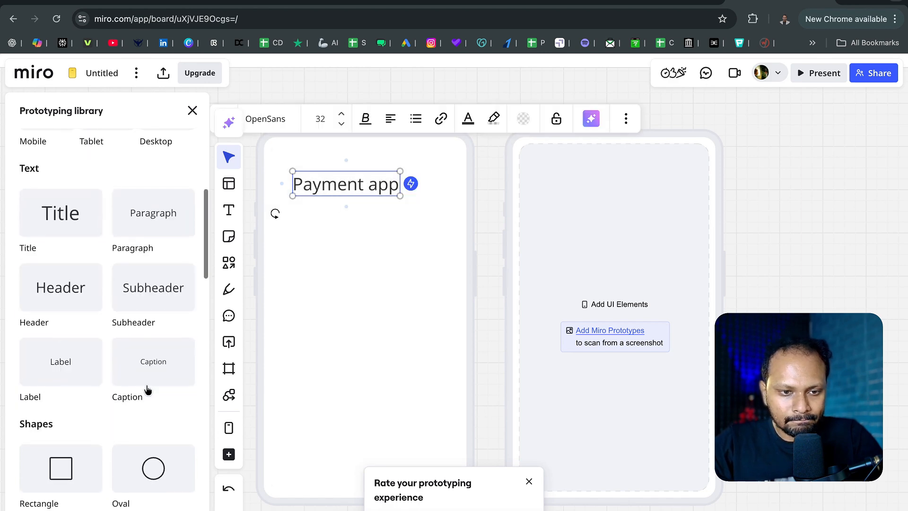
drag(152, 290, 259, 262)
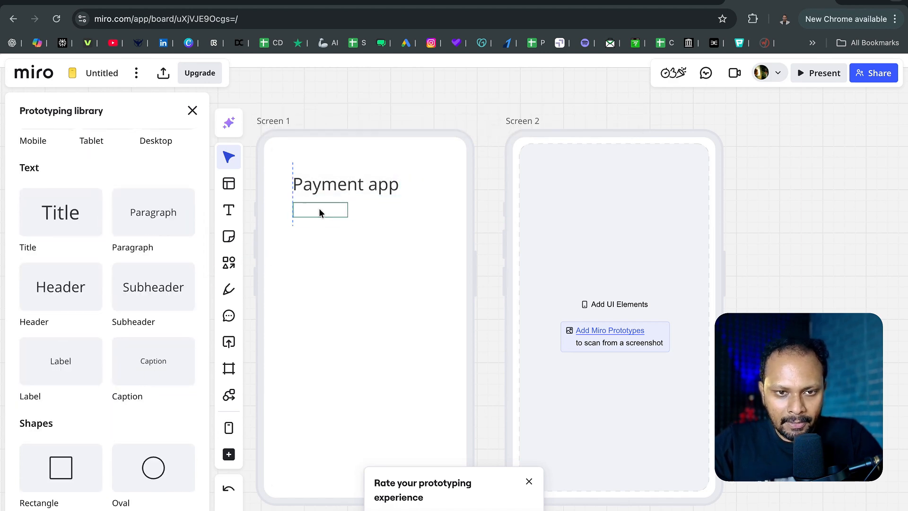
drag(319, 208, 320, 209)
scroll(73, 419, down, 3)
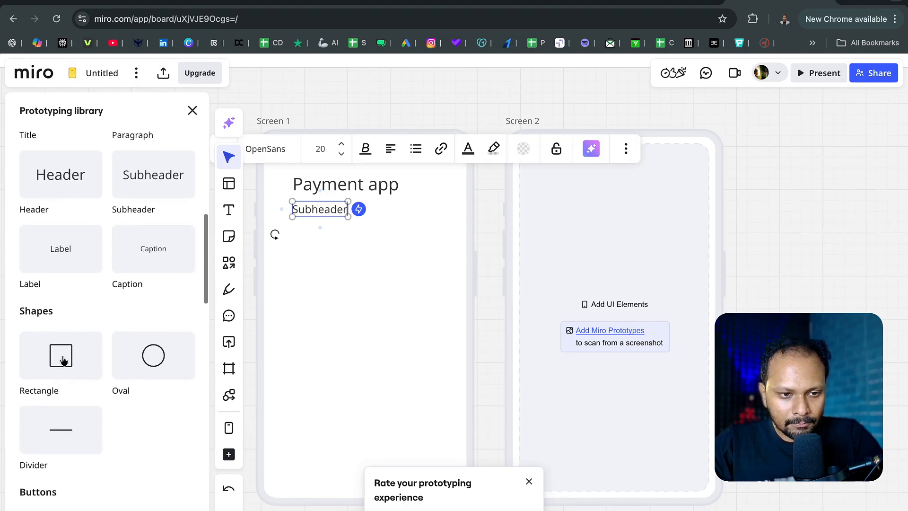
drag(63, 360, 362, 272)
- Add a solid button near the lower right corner of Screen 1
scroll(53, 450, down, 5)
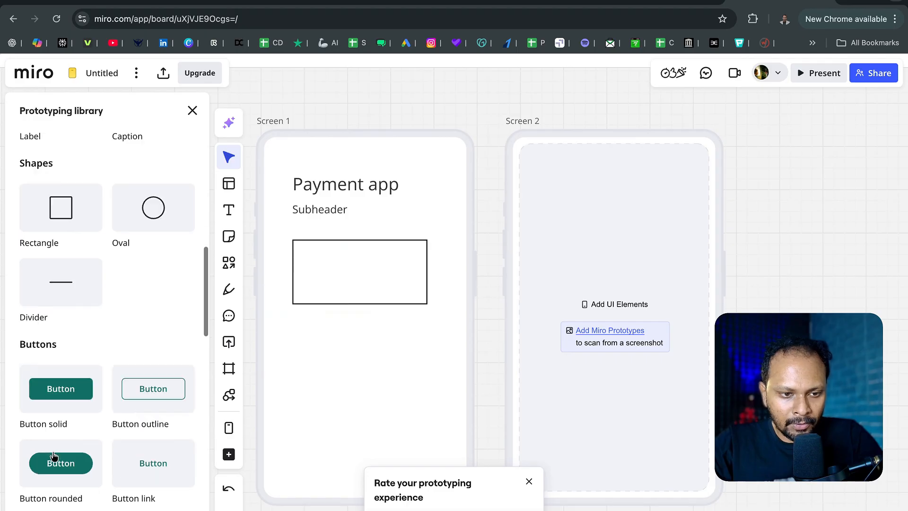
drag(65, 397, 405, 449)
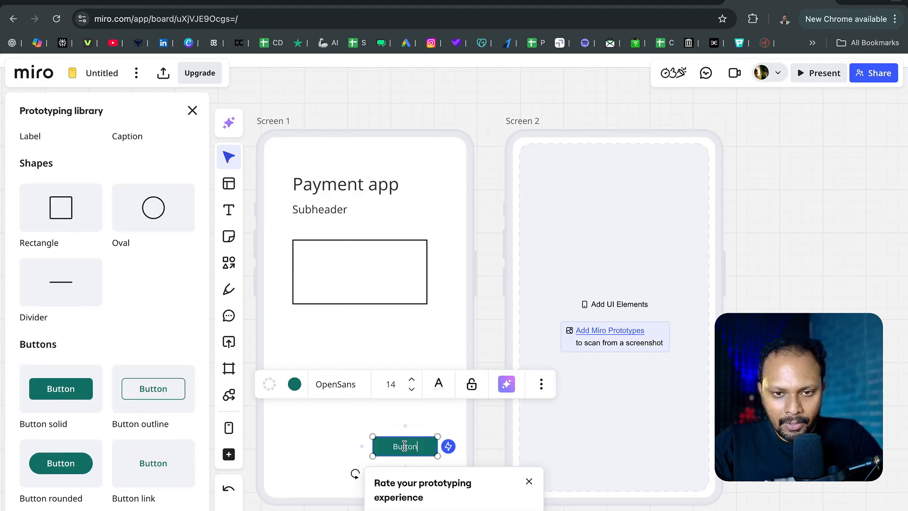
click(756, 271)
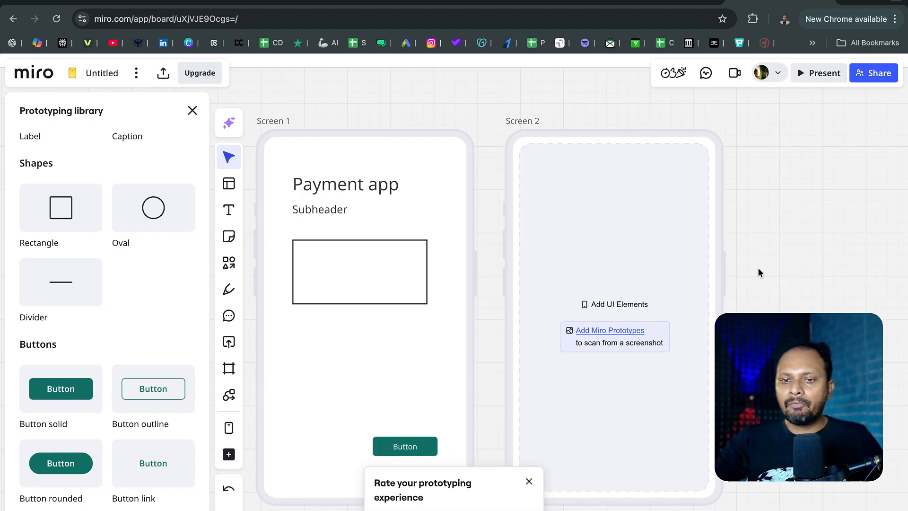
- Set the fill color of the button on Screen 1 to medium gray
click(418, 449)
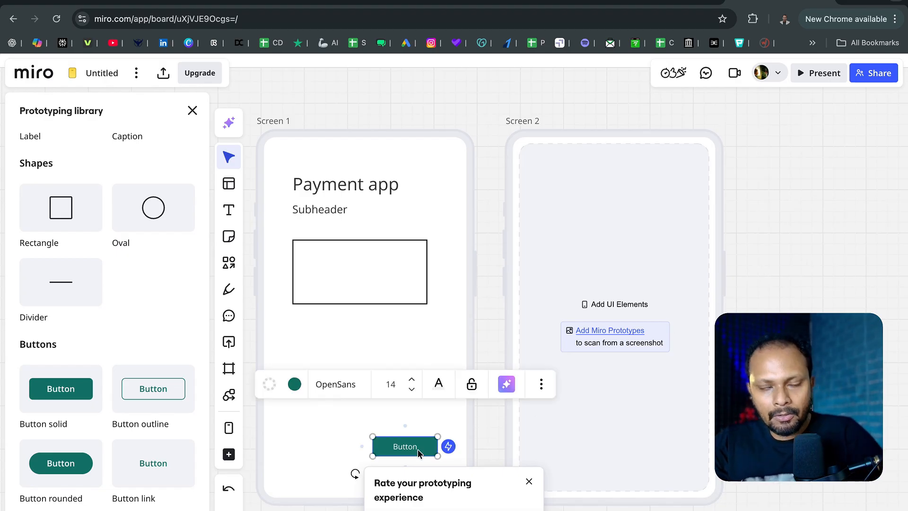
click(296, 384)
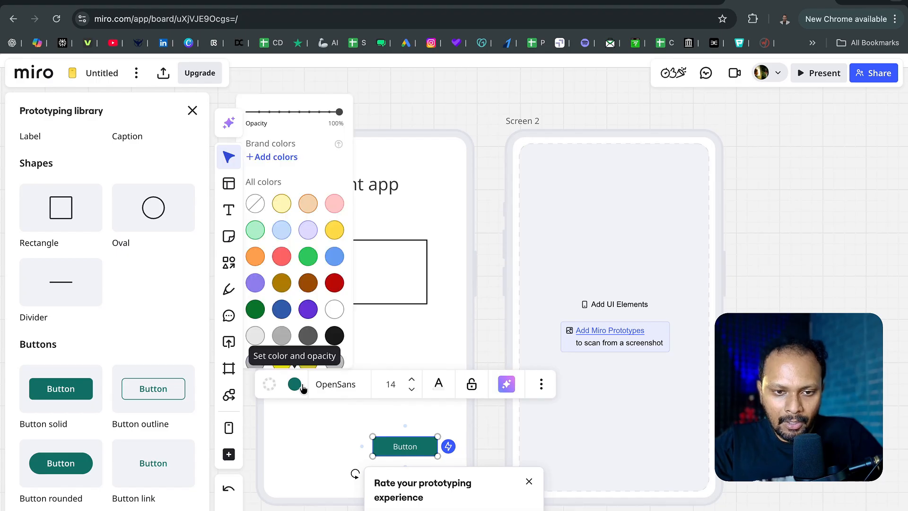
click(281, 336)
click(810, 253)
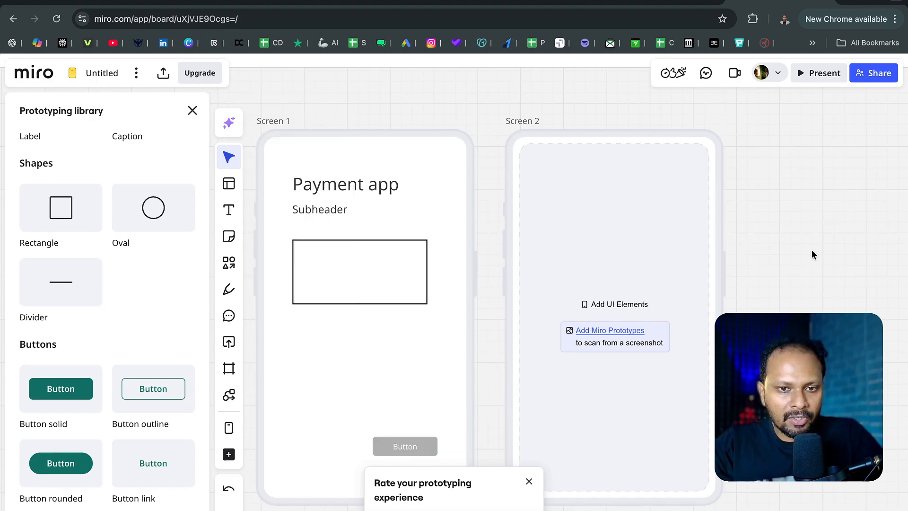
- Move Screen 2 further to the right to widen the gap between it and Screen 1
scroll(806, 277, down, 3)
scroll(806, 277, down, 2)
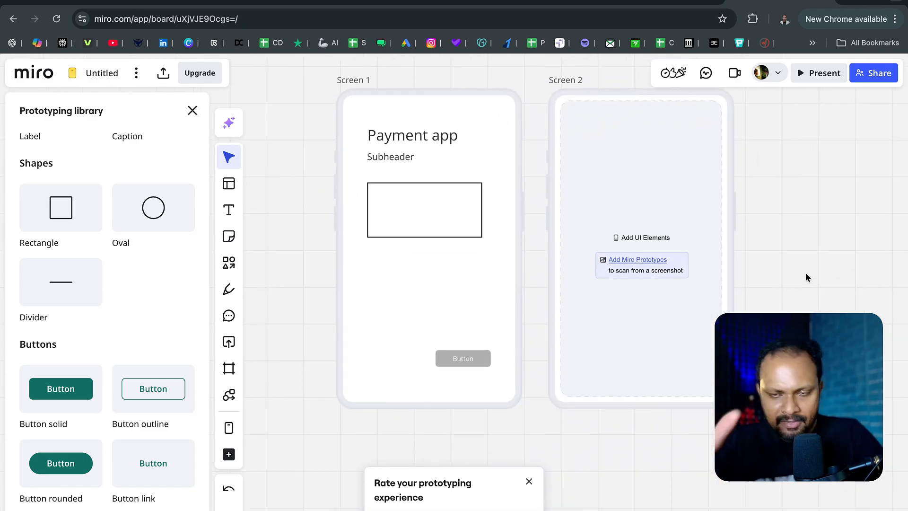
scroll(805, 277, up, 2)
scroll(805, 278, right, 2)
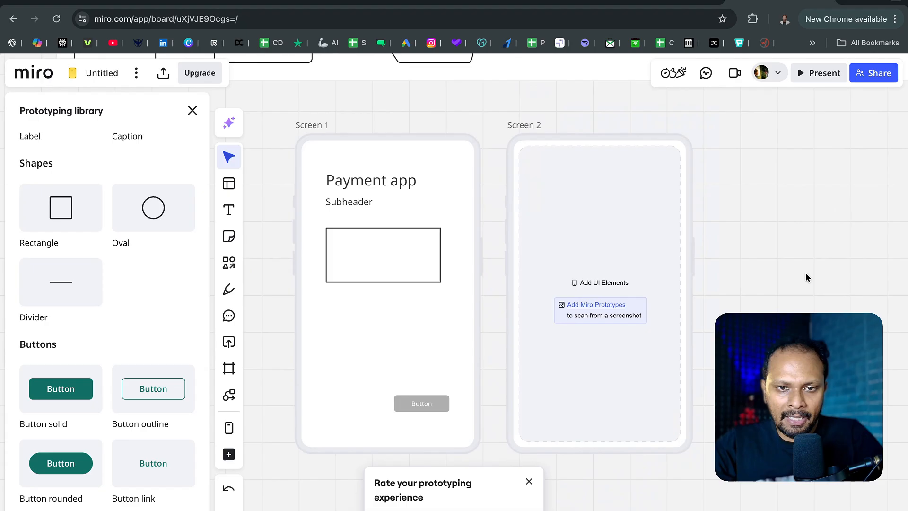
click(308, 129)
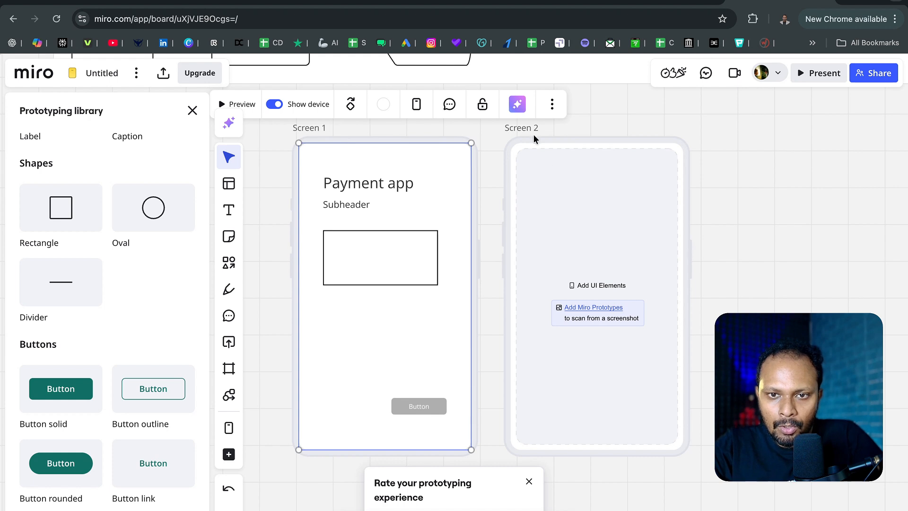
drag(534, 137, 576, 137)
- Examine the additional export, link, arrange and copy actions available for Screen 1, then close them
click(458, 212)
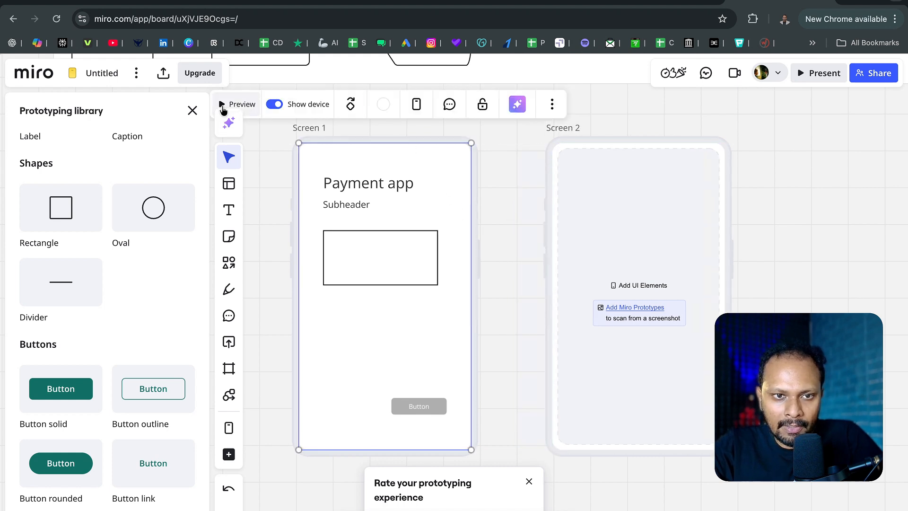
click(551, 107)
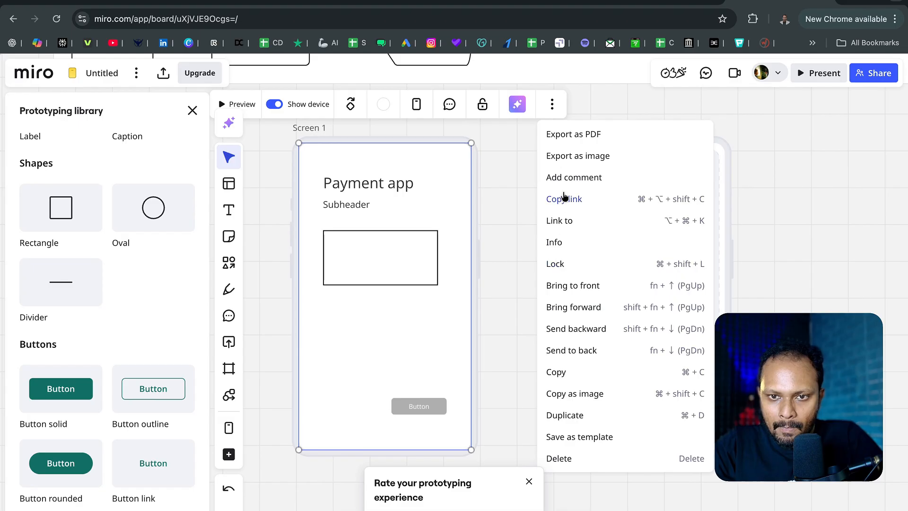
click(534, 214)
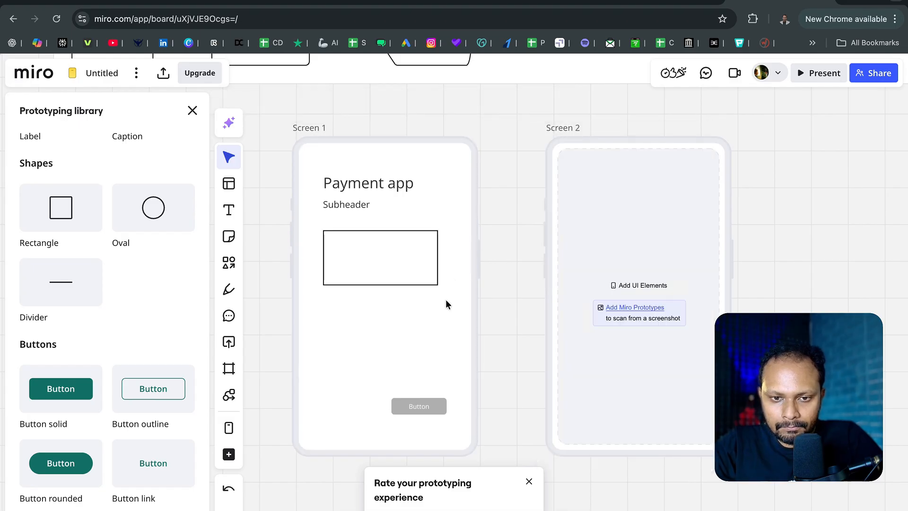
- Hide the device frame around Screen 1 and show it again
click(450, 293)
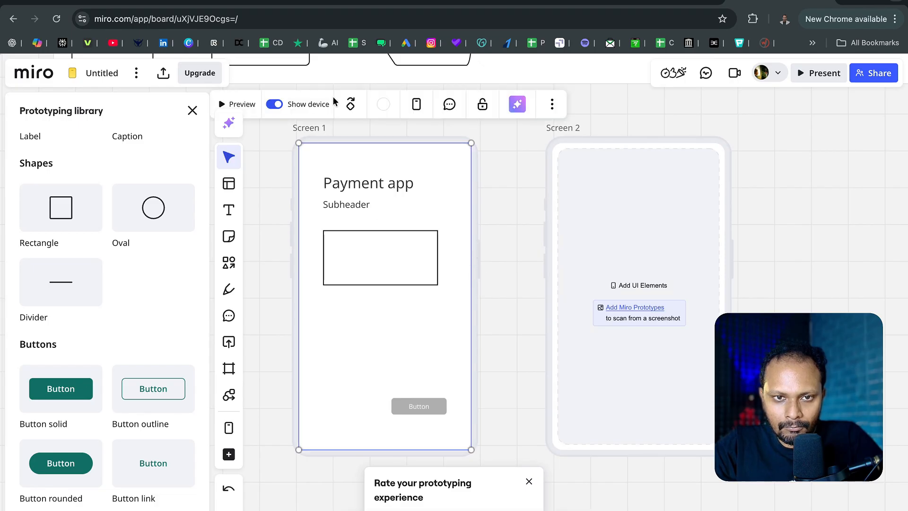
click(273, 106)
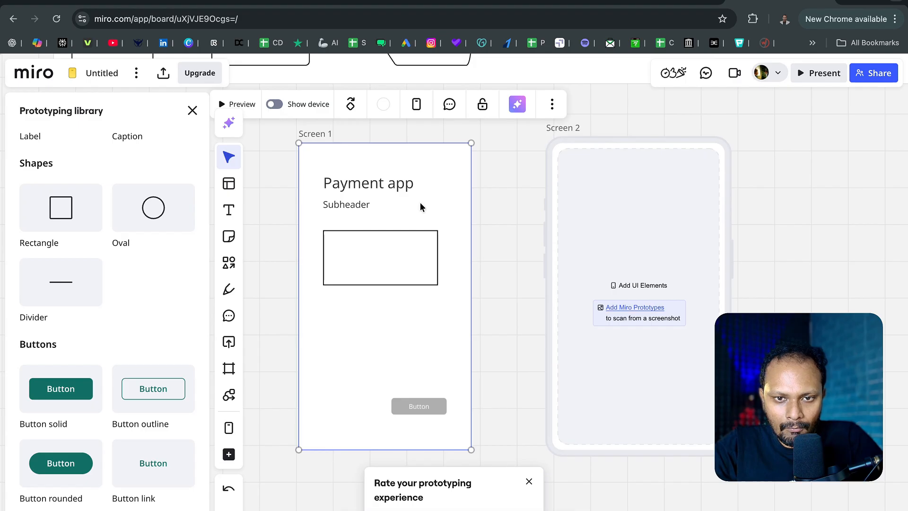
click(274, 105)
- View the Miro Prototypes upgrade offer for Screen 1 and close it
click(418, 111)
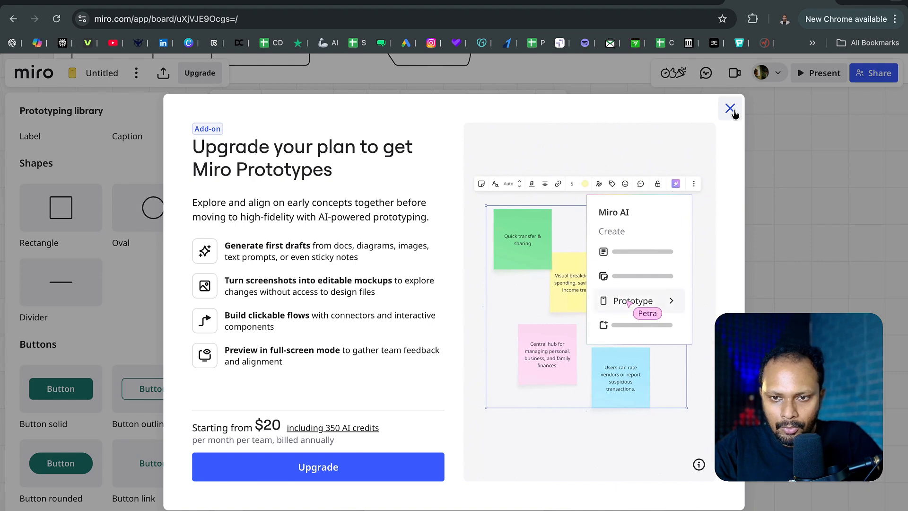
click(731, 109)
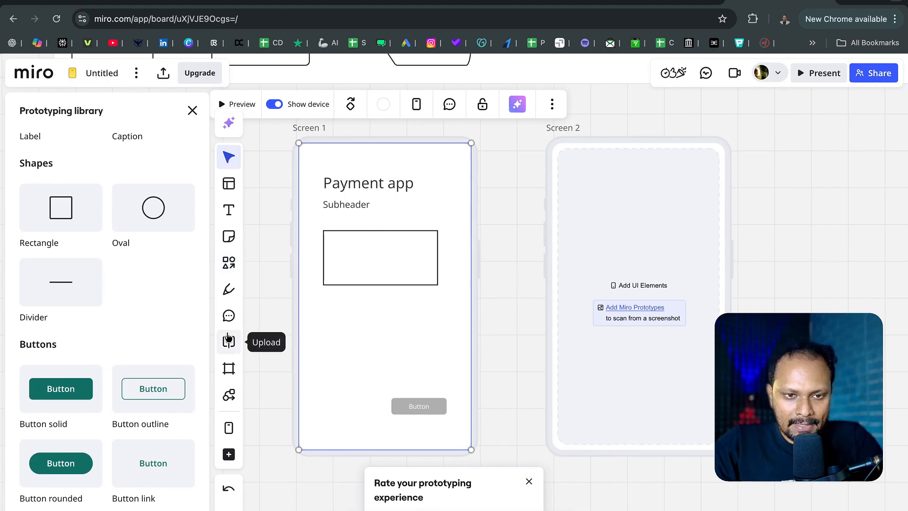
- Draw a straight horizontal arrow from Screen 1 to the middle of Screen 2
click(229, 262)
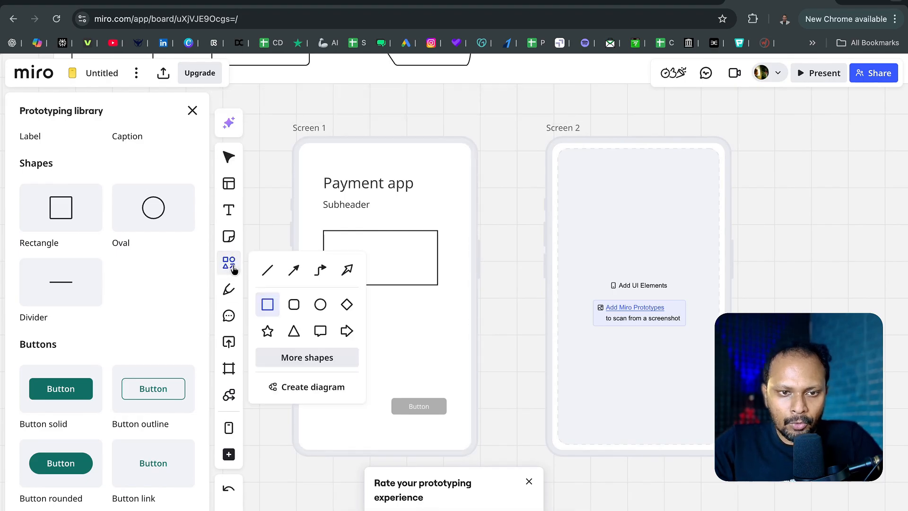
click(293, 270)
mouse_move(461, 285)
mouse_down()
mouse_move(594, 285)
mouse_move(581, 285)
mouse_up()
click(762, 266)
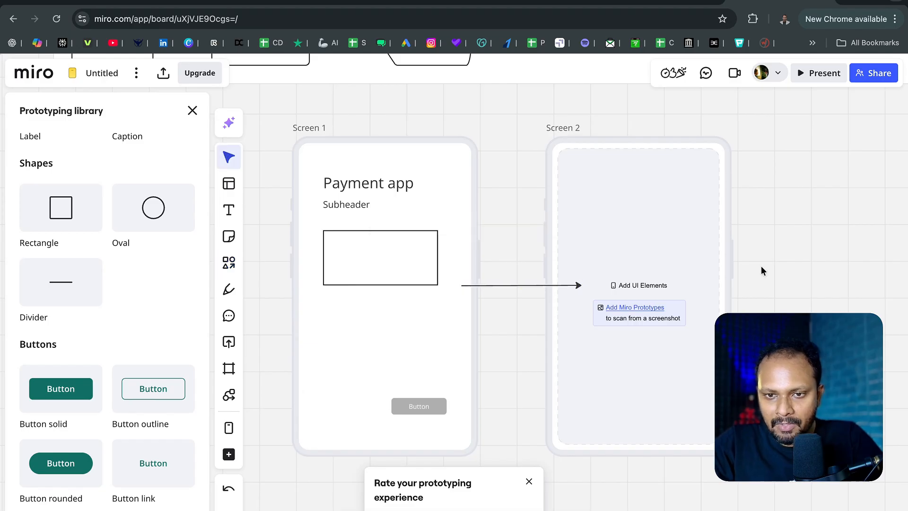
- Reposition the arrow so it starts at Screen 1's grey button and ends at the near edge of Screen 2
scroll(762, 266, down, 3)
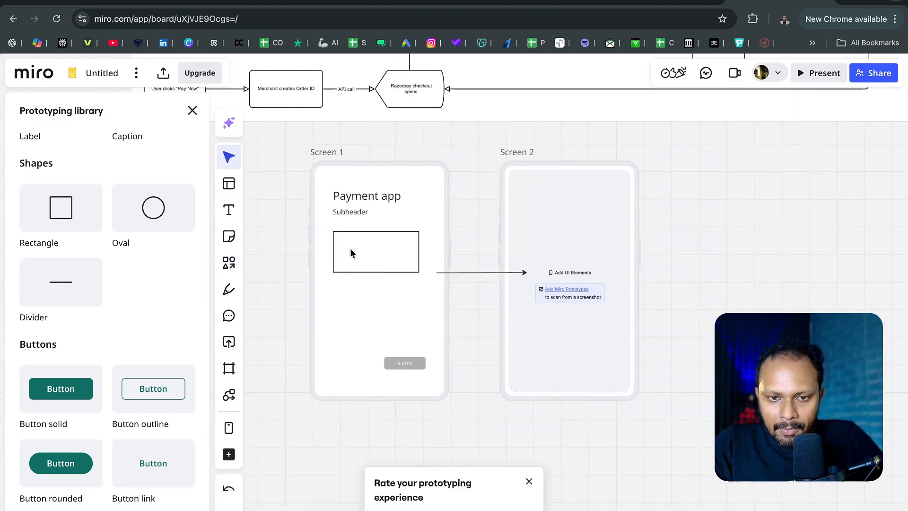
click(473, 272)
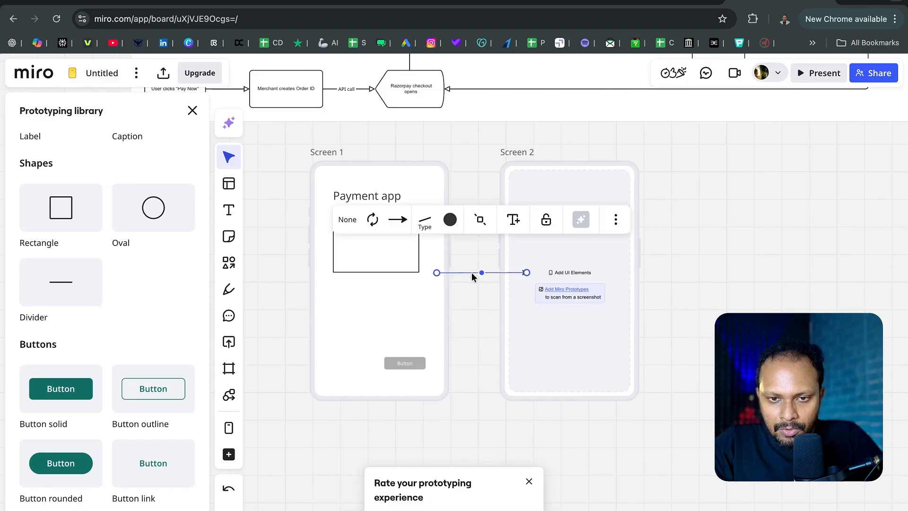
drag(474, 273, 425, 363)
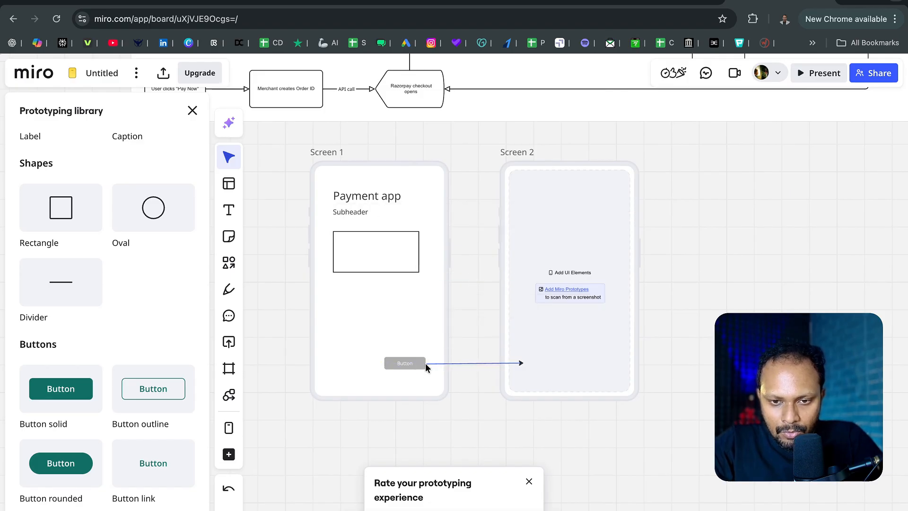
drag(522, 364, 503, 365)
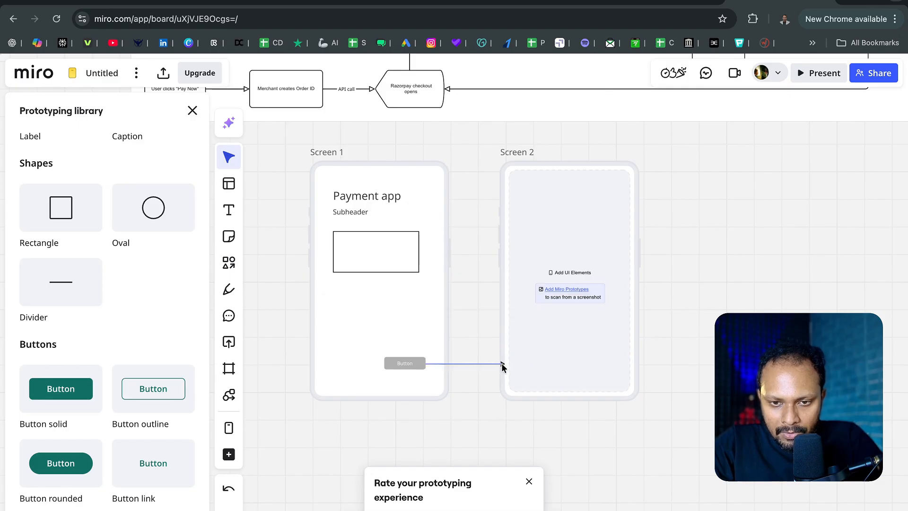
click(718, 260)
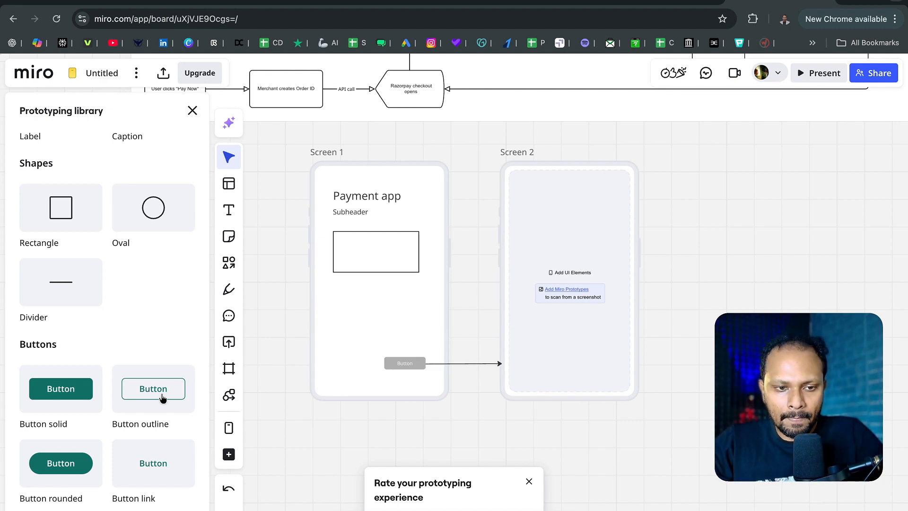
- Add an outline button near the bottom of Screen 2 and a solid radio button in its upper-right corner
click(134, 400)
drag(134, 400, 570, 364)
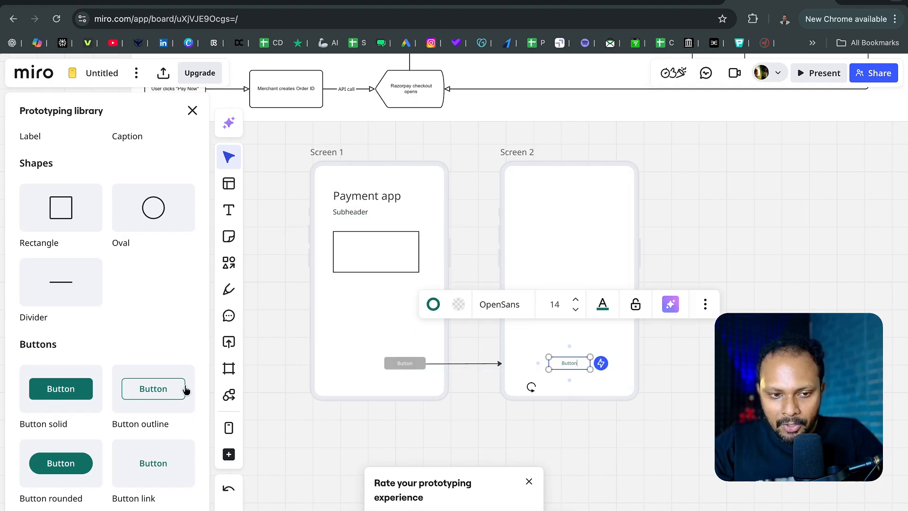
scroll(93, 414, down, 10)
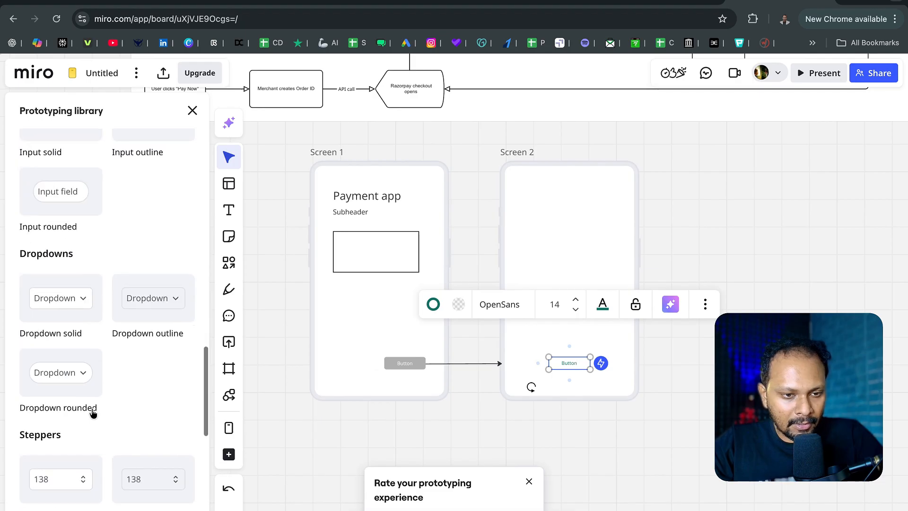
scroll(52, 374, down, 7)
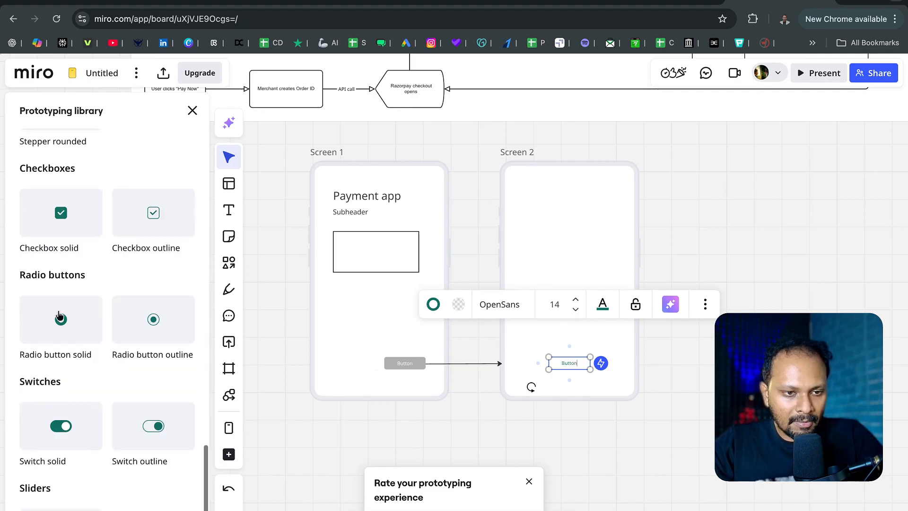
drag(60, 318, 617, 196)
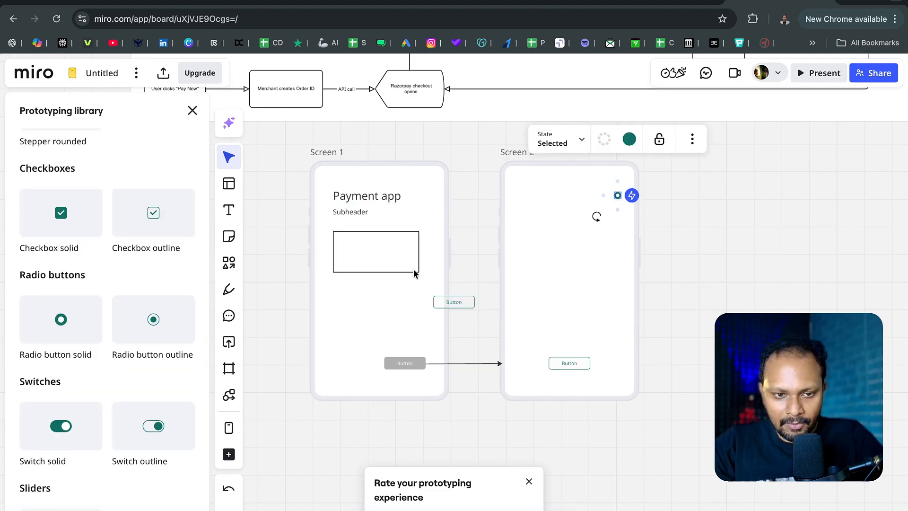
- Add a wireframe solid button in the lower part of Screen 2 and a wireframe text field near its top
scroll(87, 412, down, 1)
scroll(88, 412, up, 15)
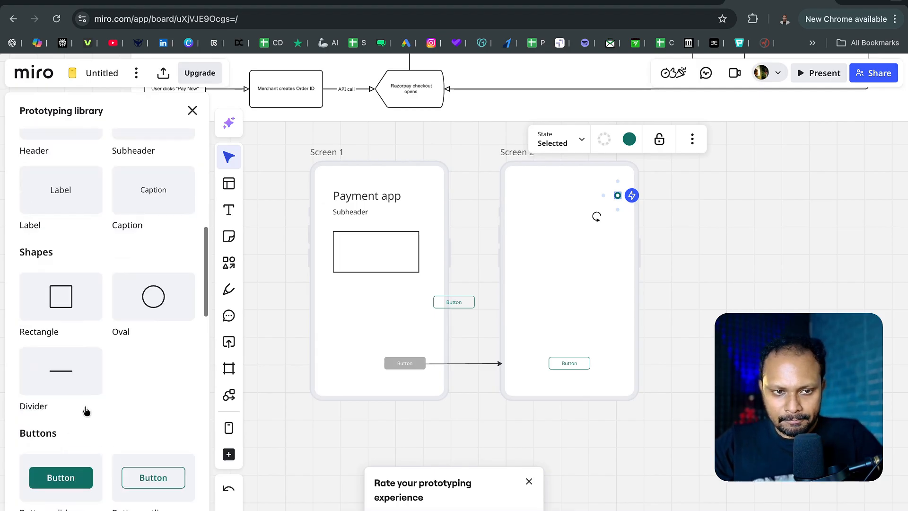
scroll(86, 411, up, 10)
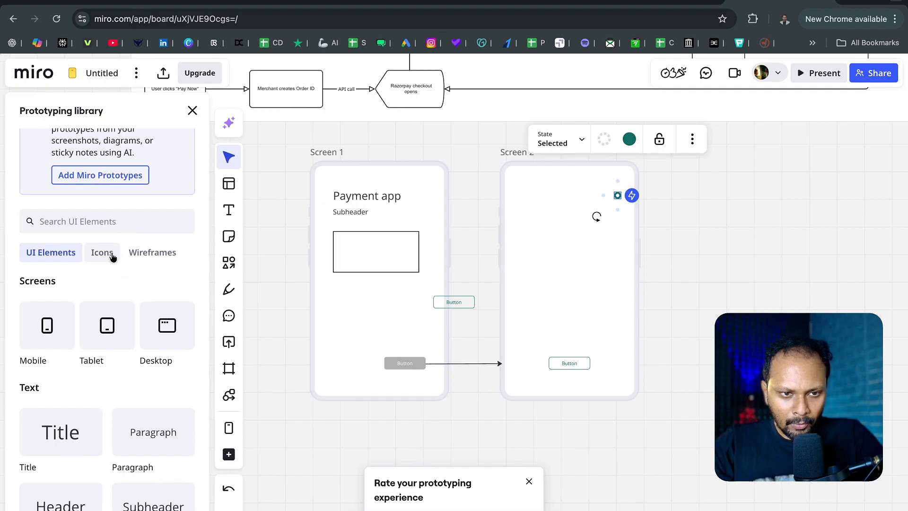
click(103, 253)
click(150, 253)
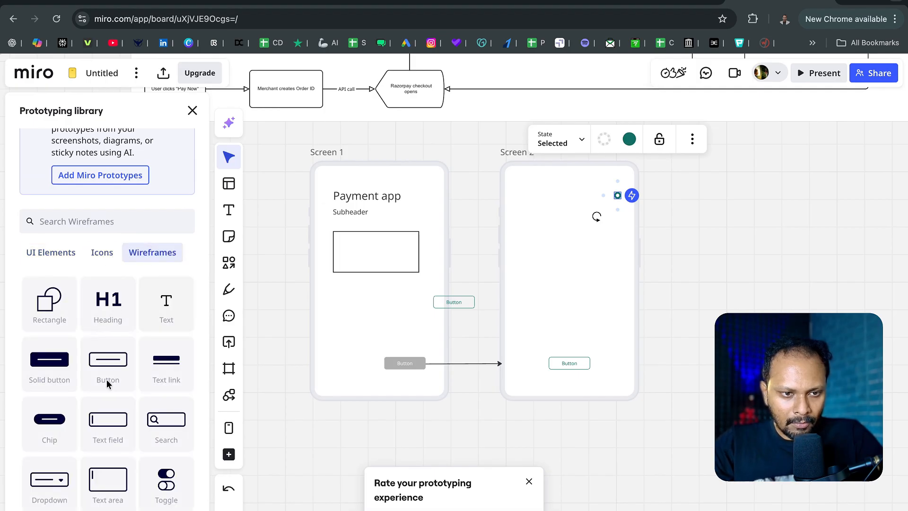
drag(60, 368, 544, 204)
scroll(87, 467, down, 3)
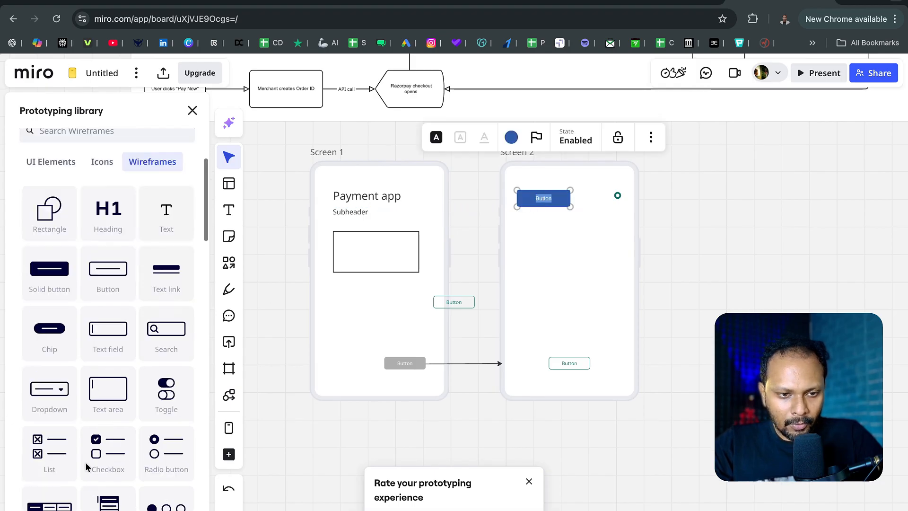
drag(97, 342, 565, 342)
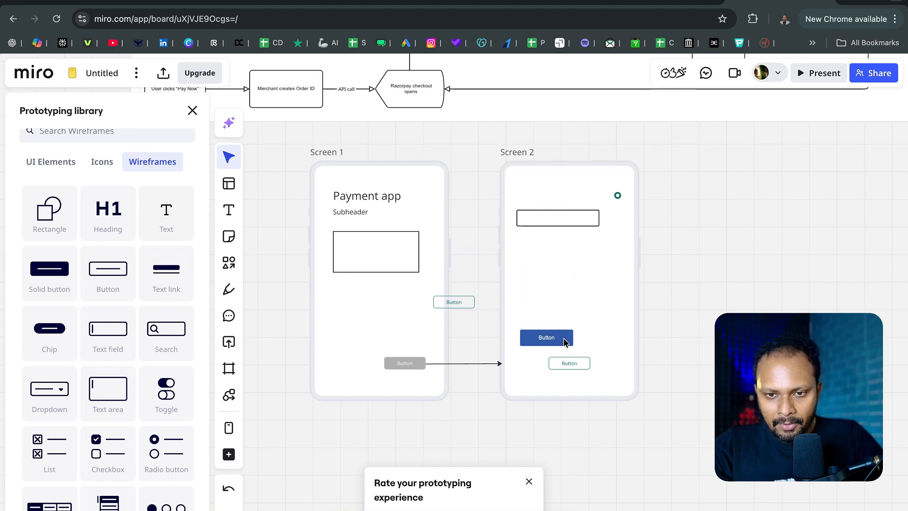
- Delete the outline button at the bottom of Screen 2 and move the blue solid button into its place
click(568, 370)
click(572, 364)
key(Delete)
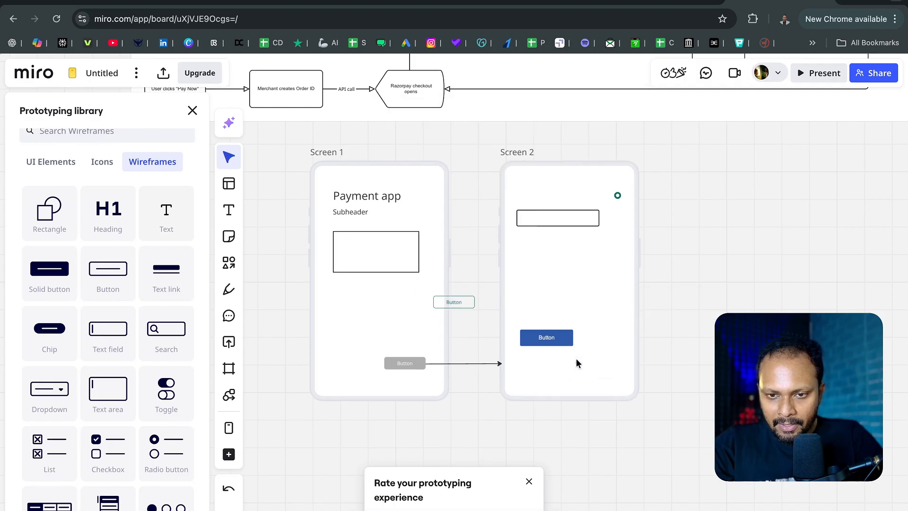
drag(567, 343, 593, 365)
- Add an avatar above Screen 2's text field and a crossed Placeholder box below the field
scroll(115, 376, down, 5)
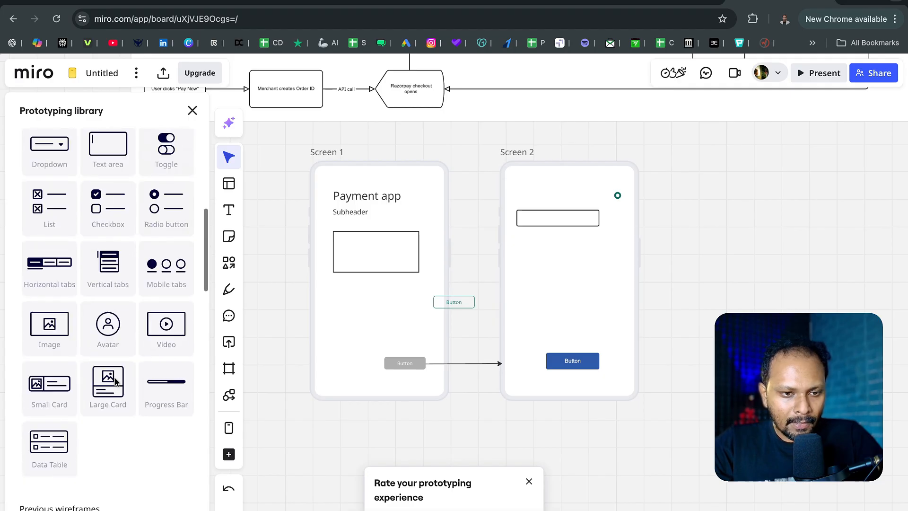
drag(114, 381, 531, 192)
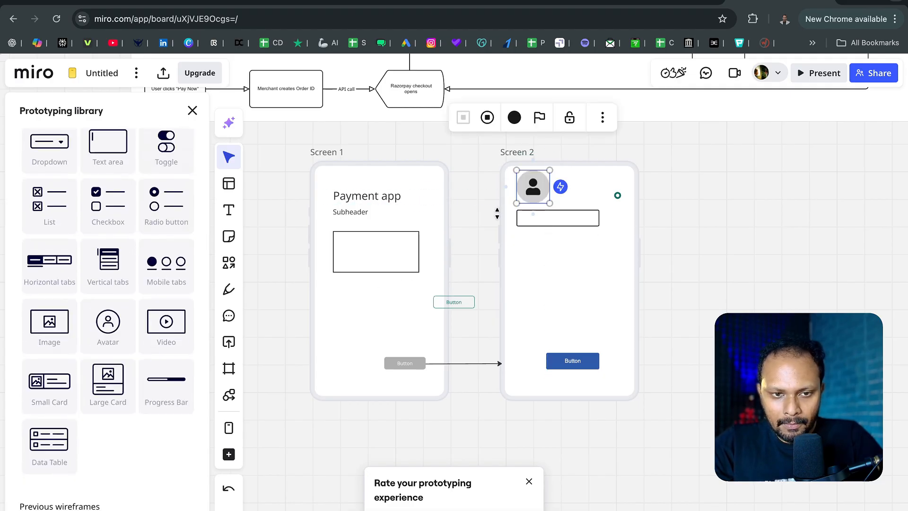
scroll(112, 364, down, 2)
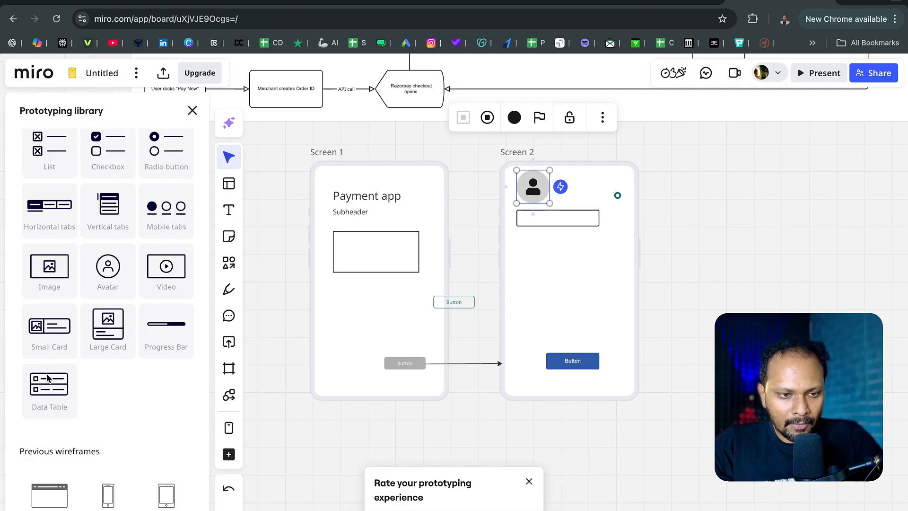
scroll(49, 393, down, 5)
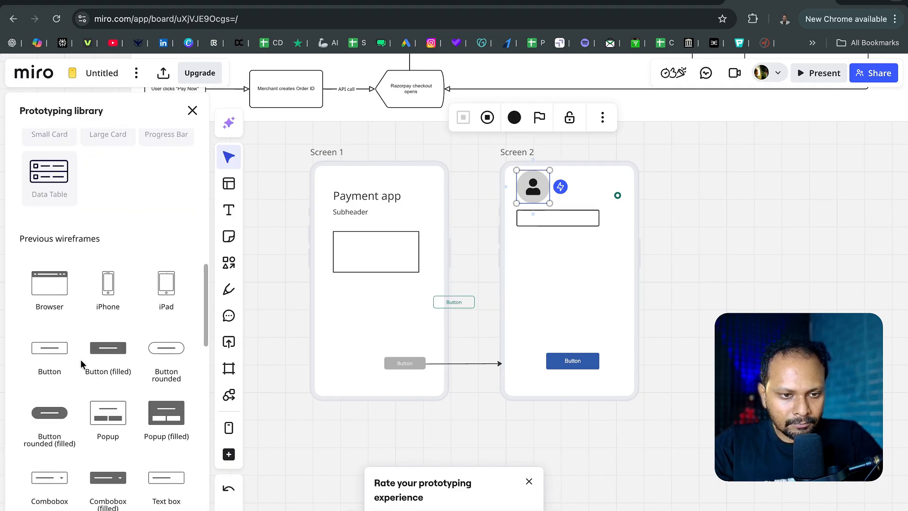
scroll(80, 360, down, 3)
scroll(82, 369, down, 3)
scroll(84, 337, up, 5)
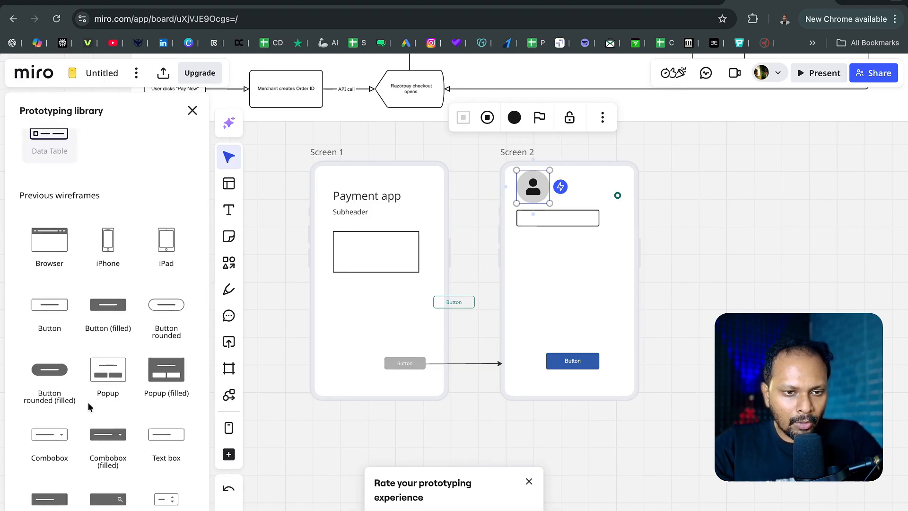
scroll(90, 406, down, 7)
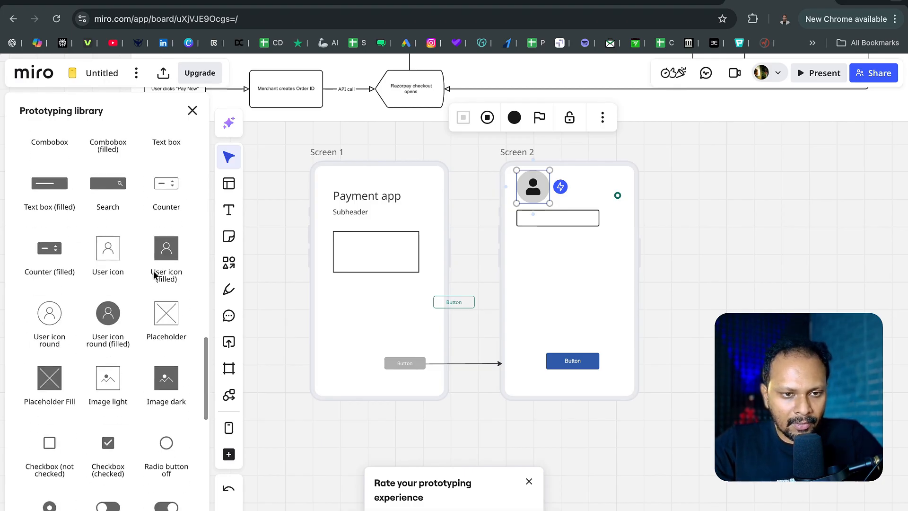
scroll(134, 326, down, 2)
drag(180, 200, 536, 263)
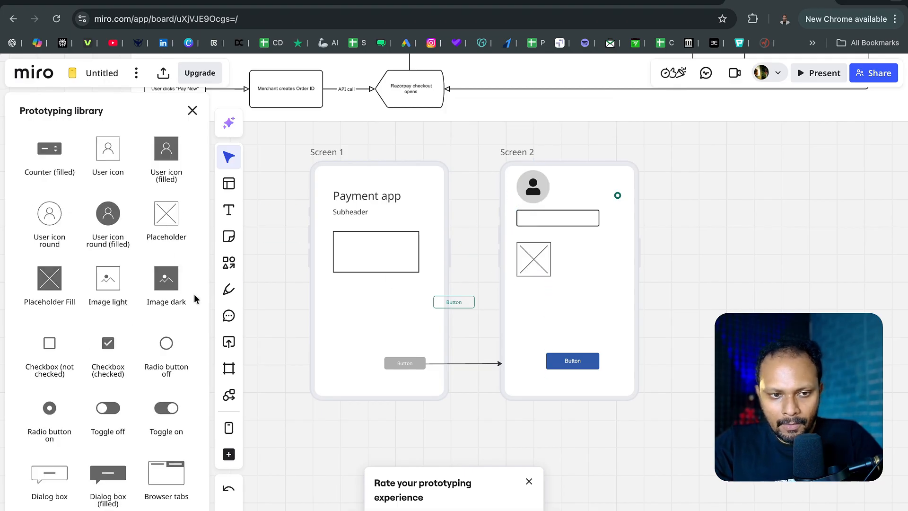
- Add a light image element under Screen 2's crossed placeholder and an unchecked checkbox beside the placeholder
drag(168, 290, 533, 297)
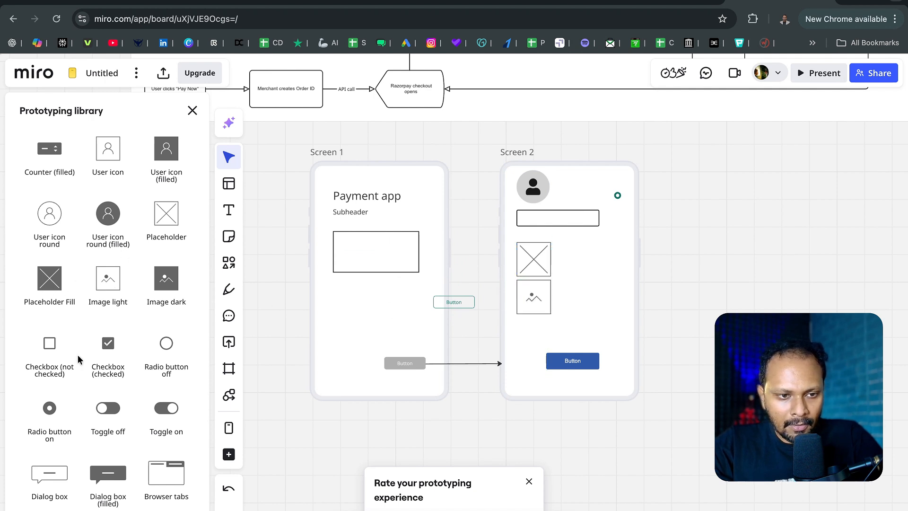
drag(53, 359, 609, 244)
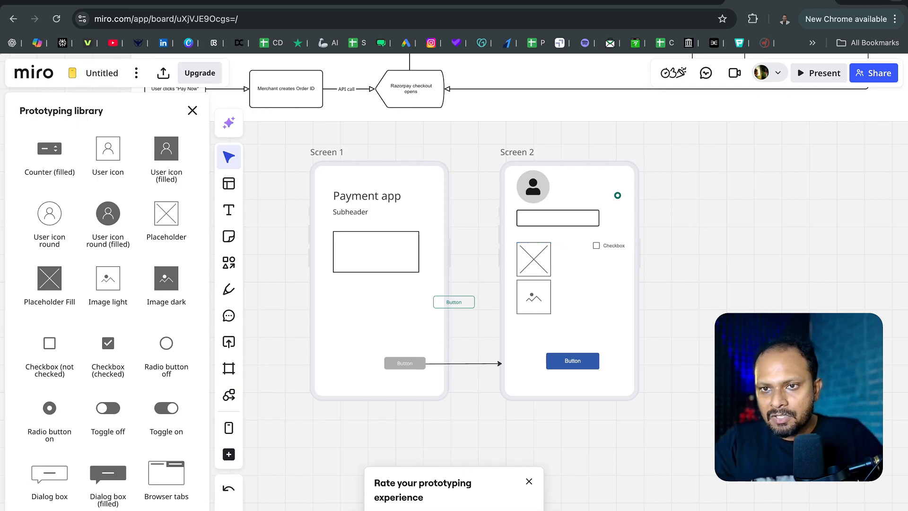
- Change the end of the arrow between Screen 1 and Screen 2 to the narrow filled arrowhead and shift the arrow slightly down
scroll(477, 402, right, 1)
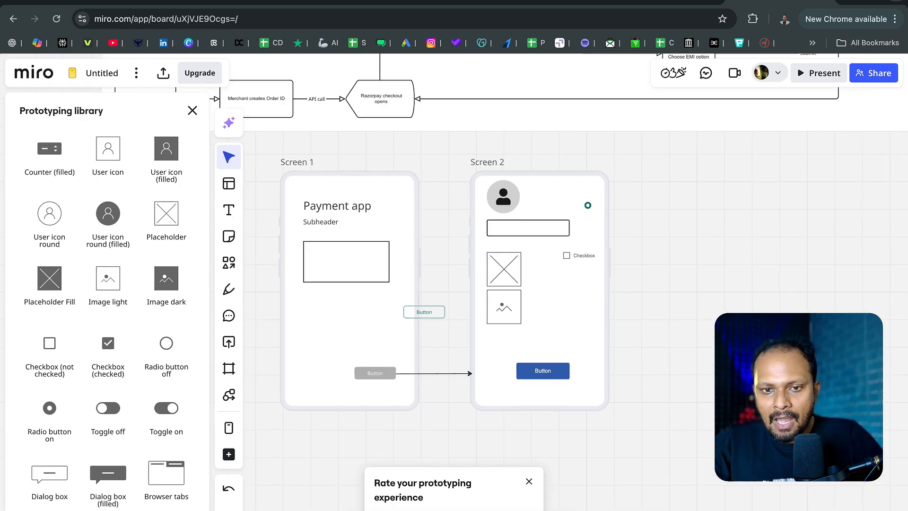
click(440, 378)
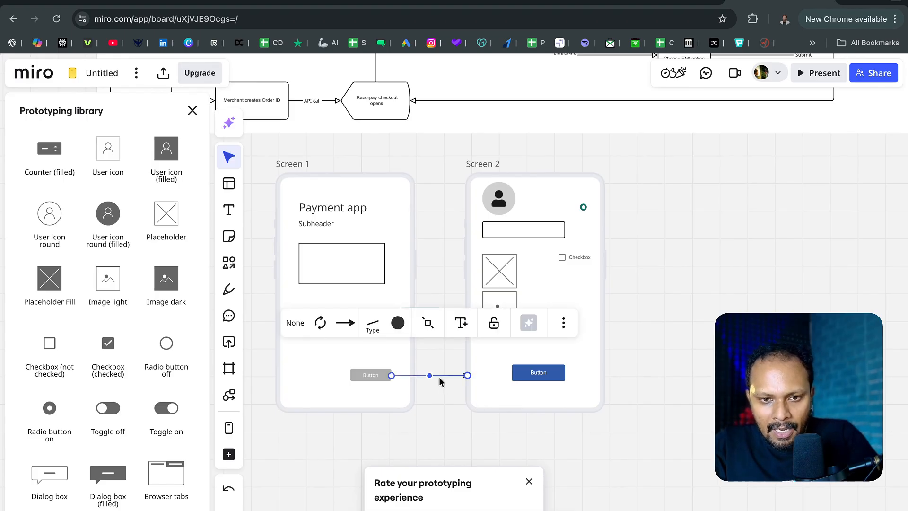
click(346, 323)
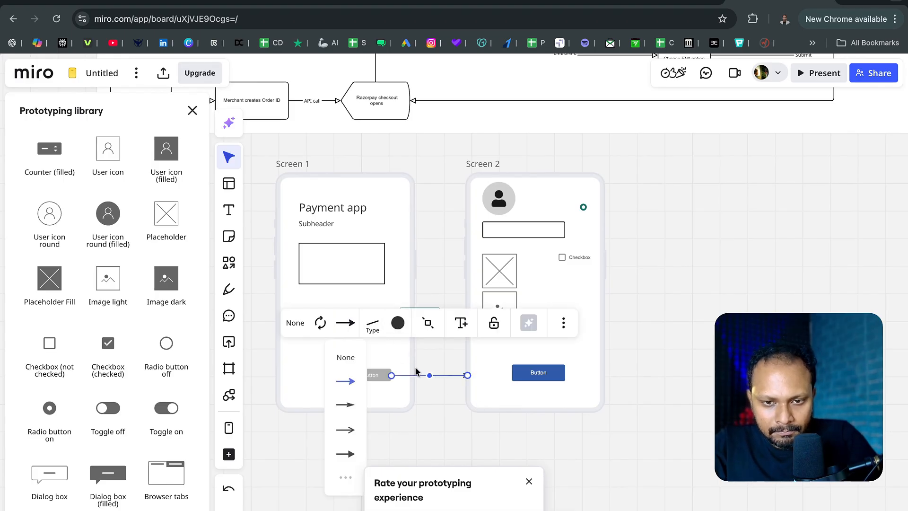
click(349, 406)
drag(453, 378, 459, 382)
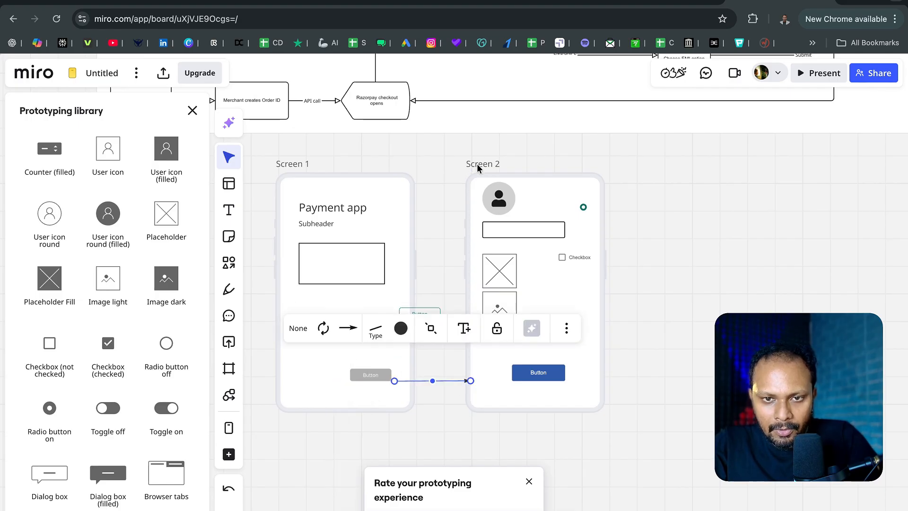
- Duplicate Screen 2 with its contents and move the copy further right to leave a gap between the two screens
click(478, 165)
key(ctrl+d)
scroll(595, 229, right, 5)
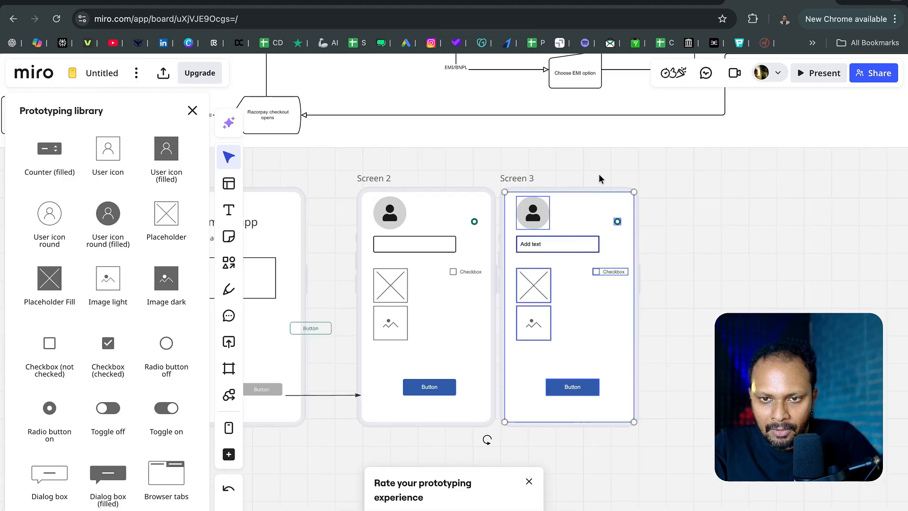
drag(531, 180, 568, 179)
click(485, 355)
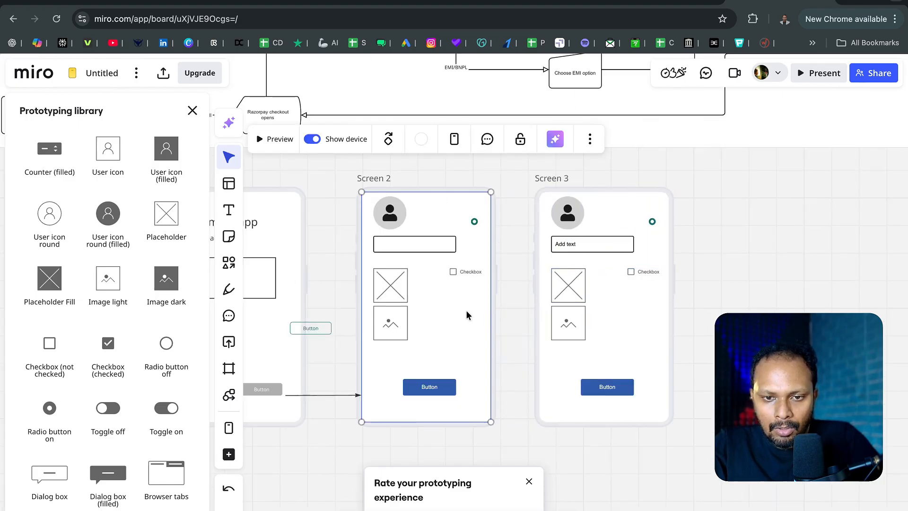
- Copy the arrow between Screen 1 and Screen 2 and place the copy between Screen 2 and Screen 3
click(317, 395)
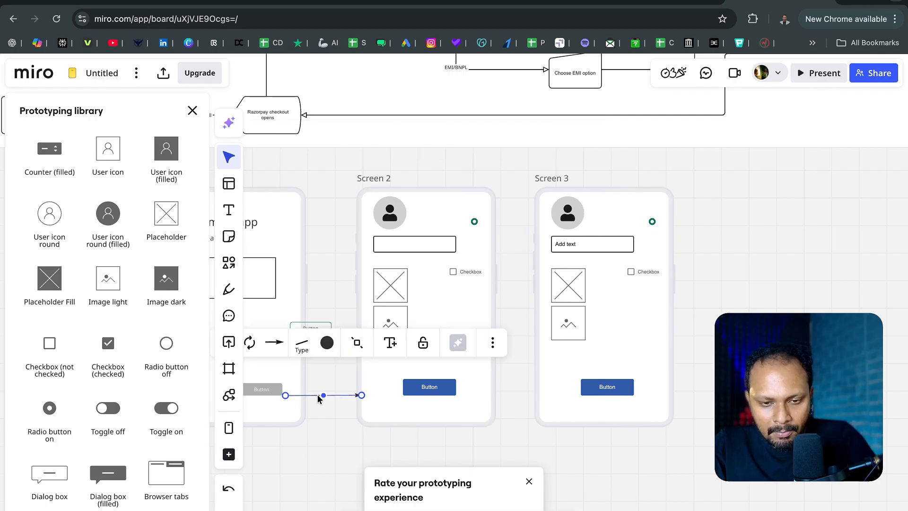
alt+drag(325, 397, 519, 291)
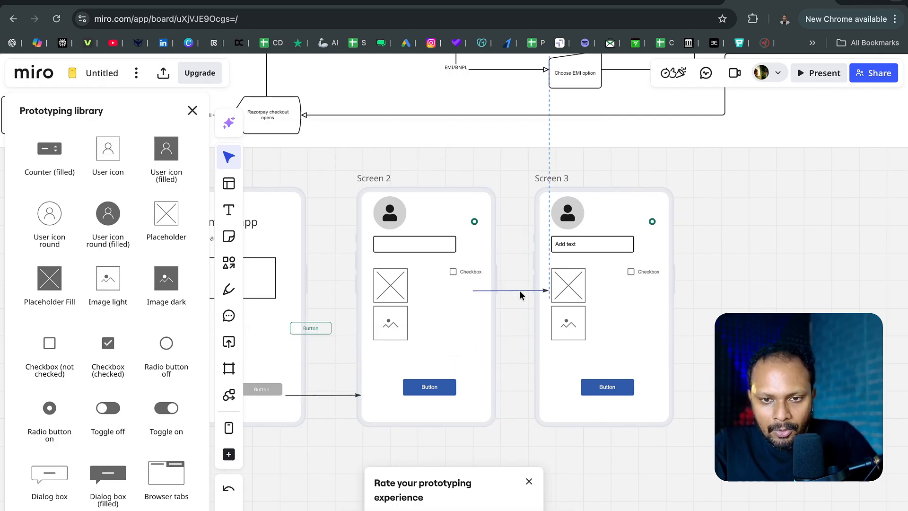
click(828, 281)
scroll(828, 281, down, 2)
scroll(828, 281, left, 2)
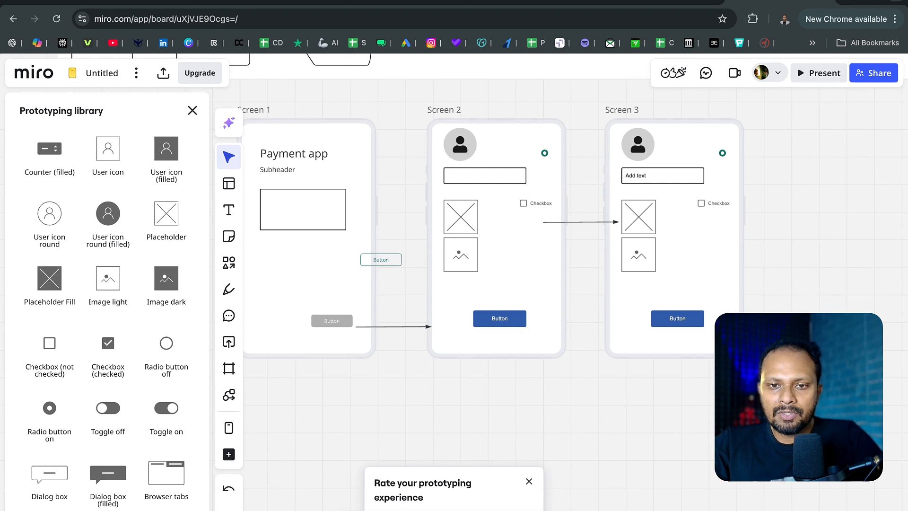
- Look up the AI Prototype generator among the AI creation options and dismiss its upgrade offer
scroll(828, 282, up, 1)
scroll(828, 281, left, 1)
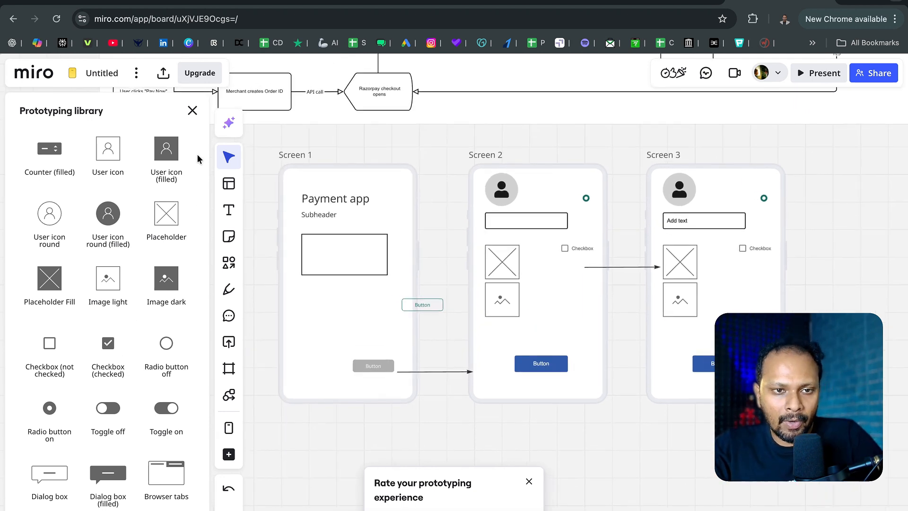
click(225, 125)
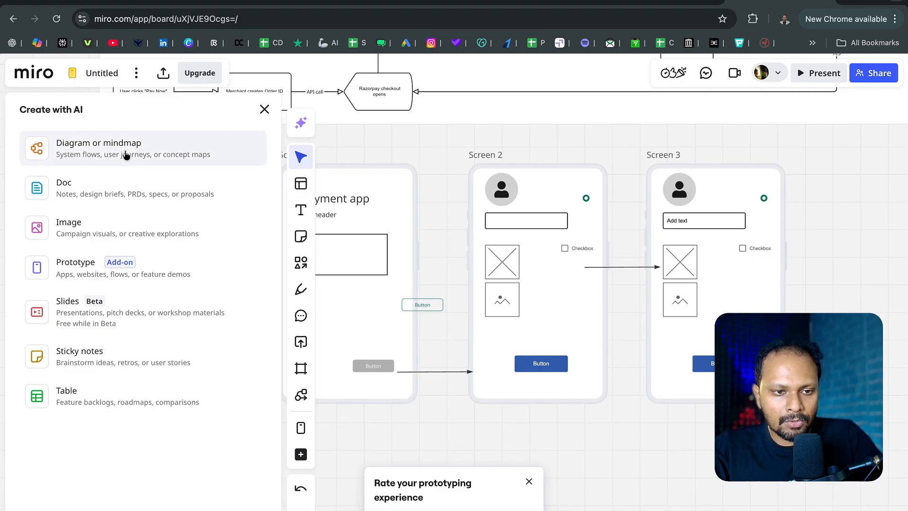
click(106, 275)
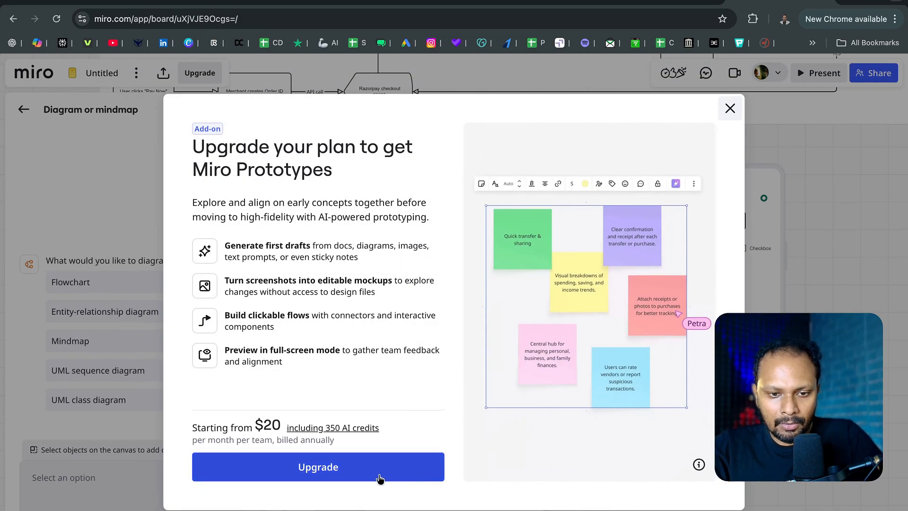
click(731, 109)
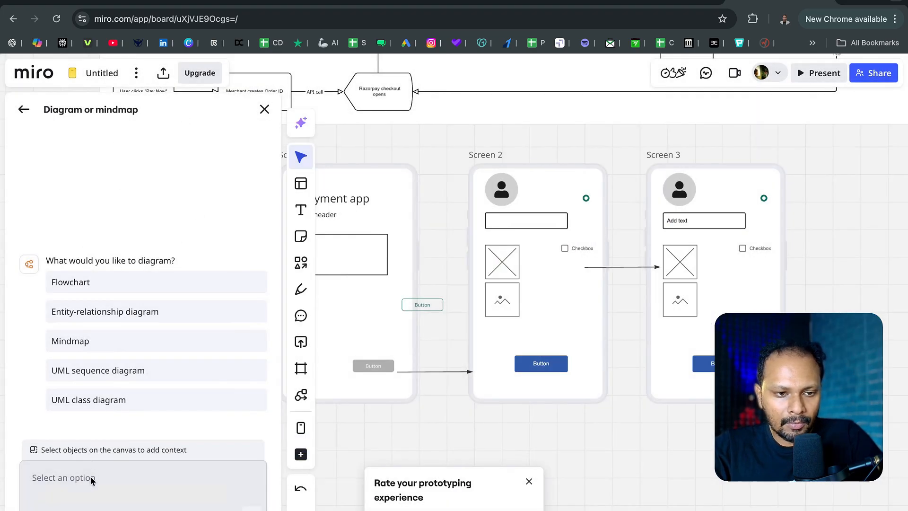
click(264, 109)
- Generate an AI flowchart diagram from the prompt "I need wireframes of payment app"
click(21, 122)
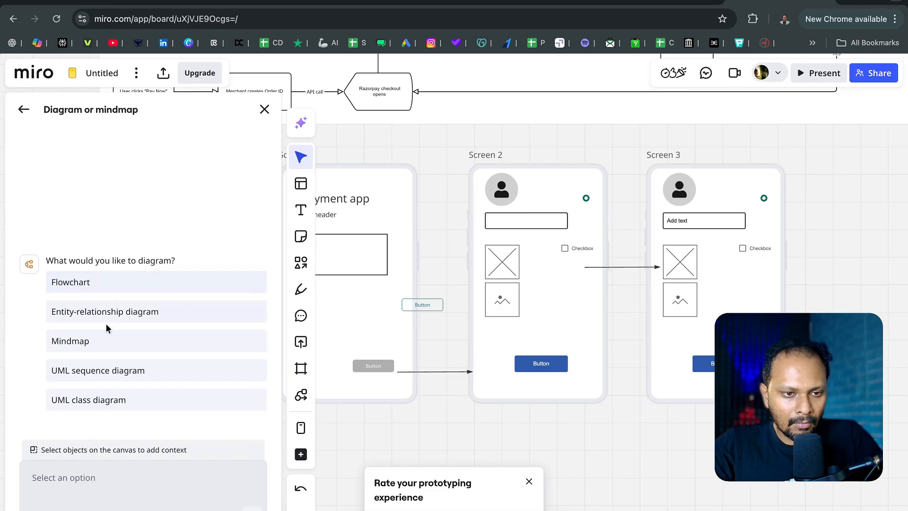
click(103, 282)
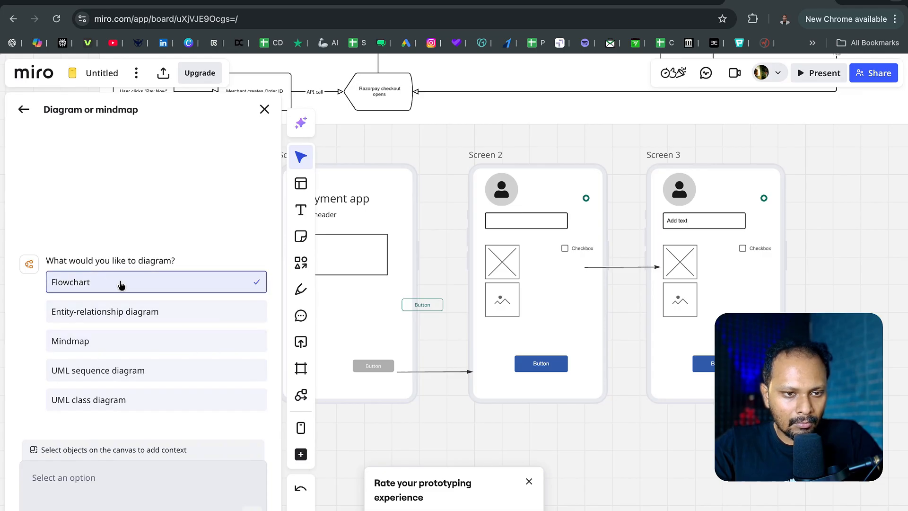
text(I need)
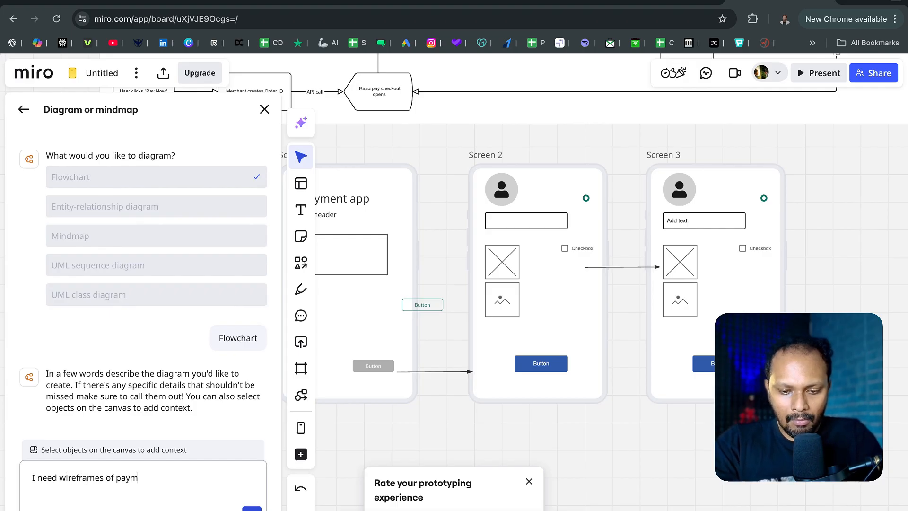
text(wireframes of payment apop)
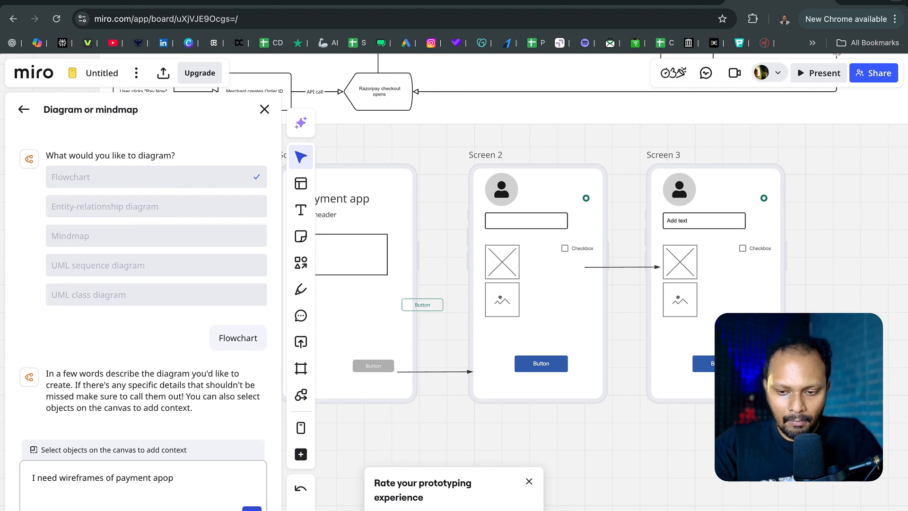
key(BackSpace)
key(BackSpace)
text(p)
key(Return)
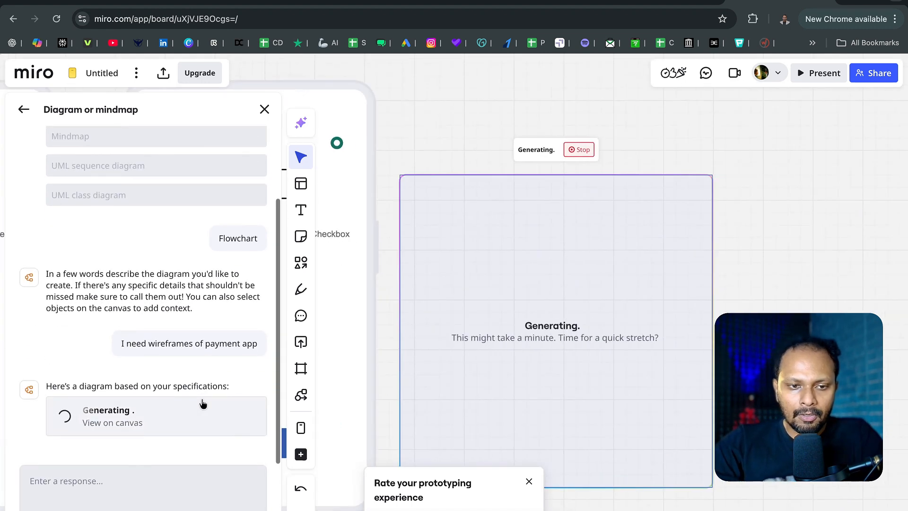
- Look over the three payment app screens beside the generating diagram and close the AI diagram assistant
scroll(516, 290, down, 5)
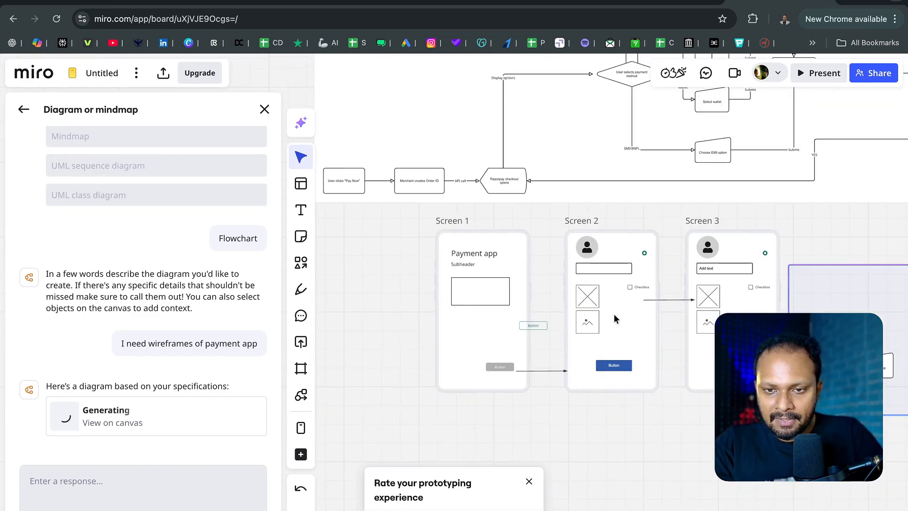
scroll(622, 318, up, 5)
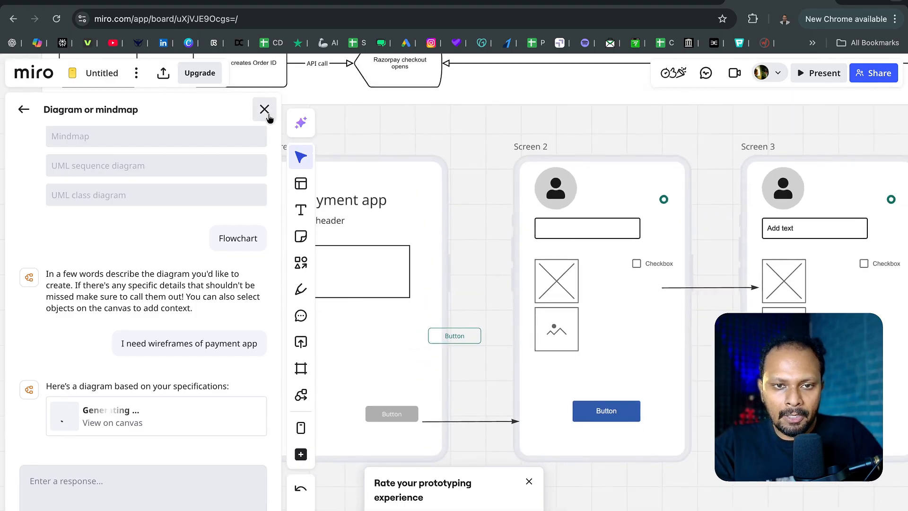
click(265, 109)
scroll(448, 307, right, 5)
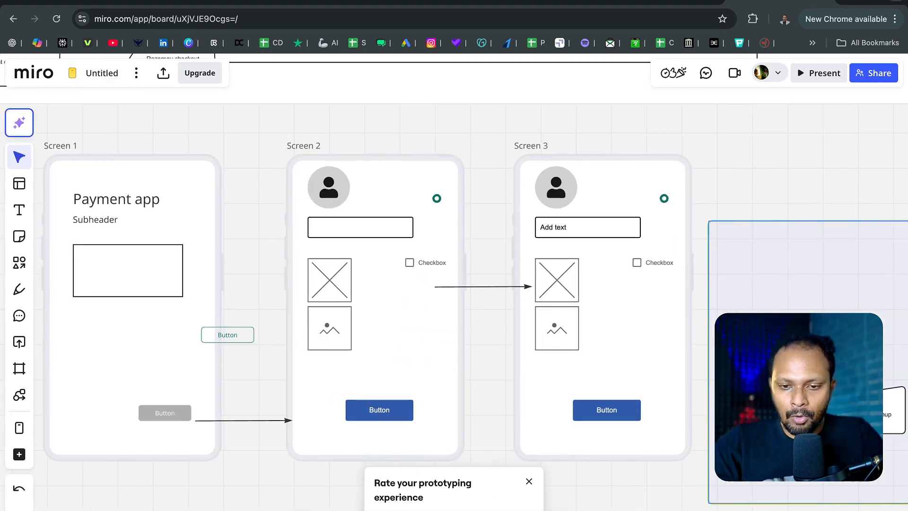
- Switch to Figma and add an iPhone 16 Pro frame to the empty page
mouse_move(497, 492)
click(437, 500)
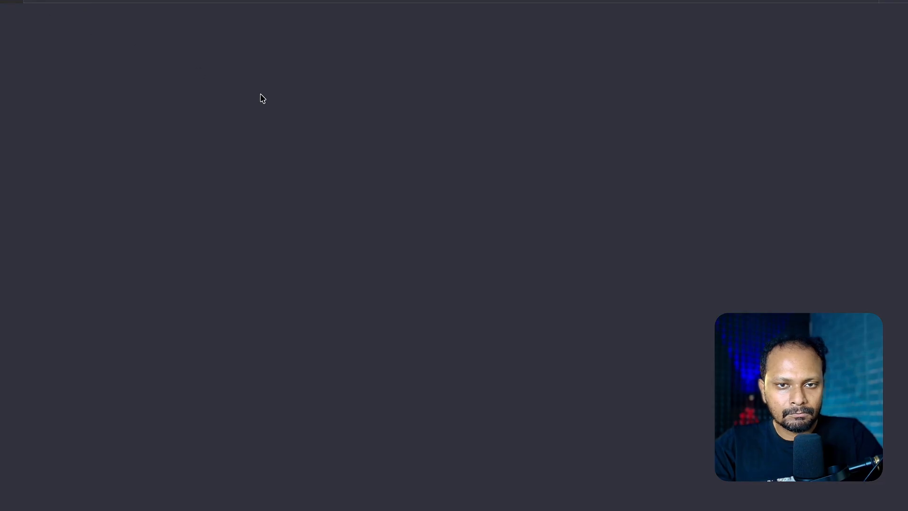
key(super+Tab)
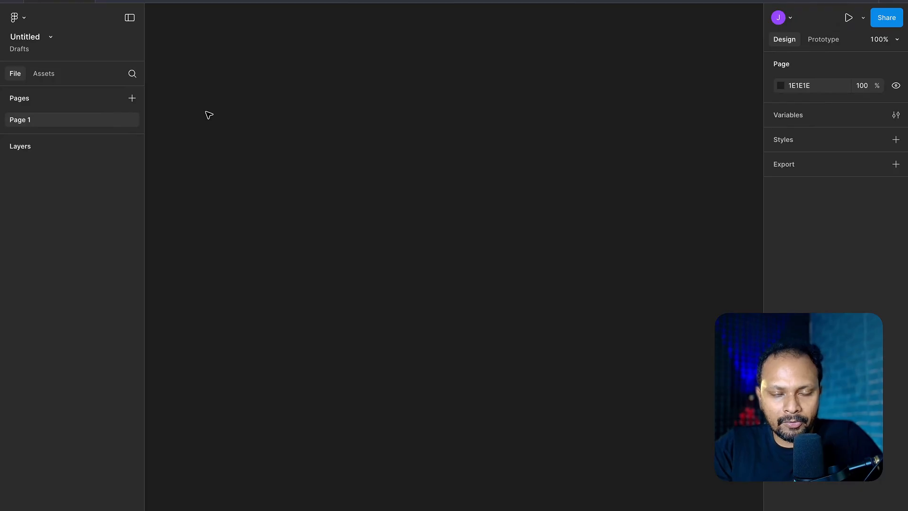
key(f)
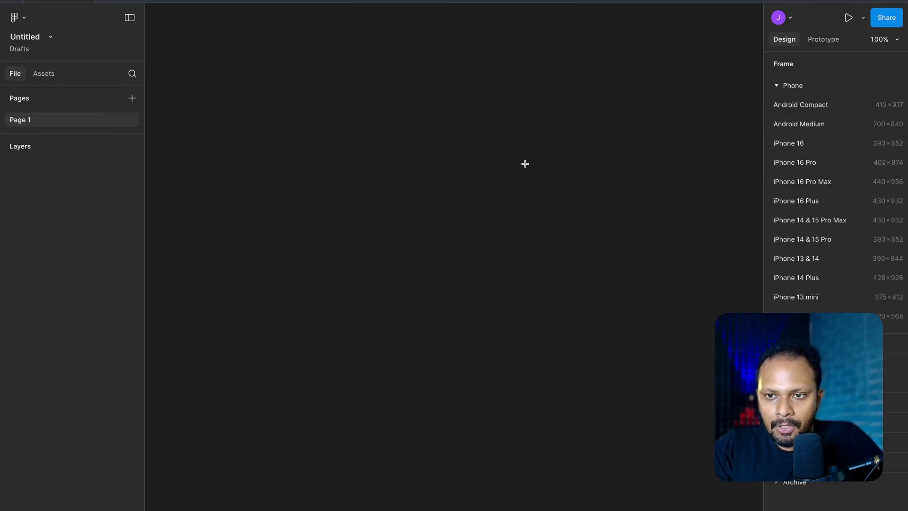
click(811, 166)
scroll(429, 191, down, 3)
scroll(429, 190, right, 5)
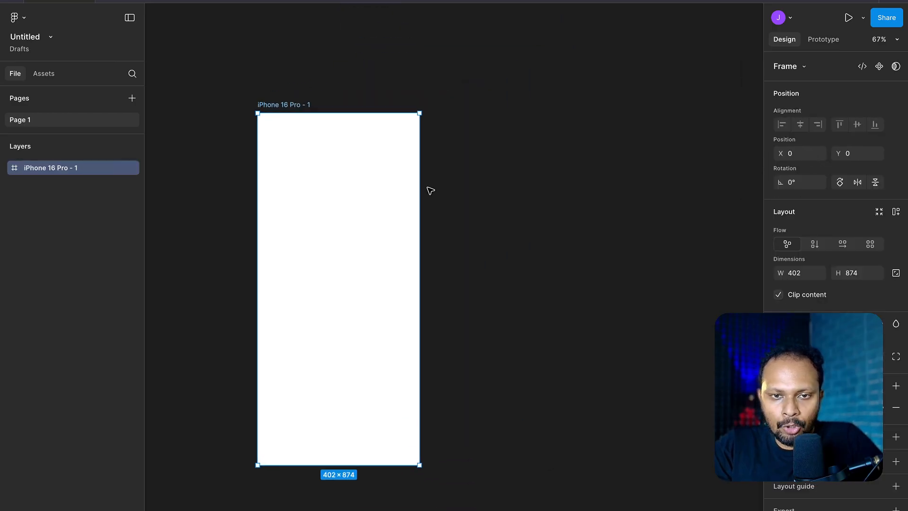
click(428, 191)
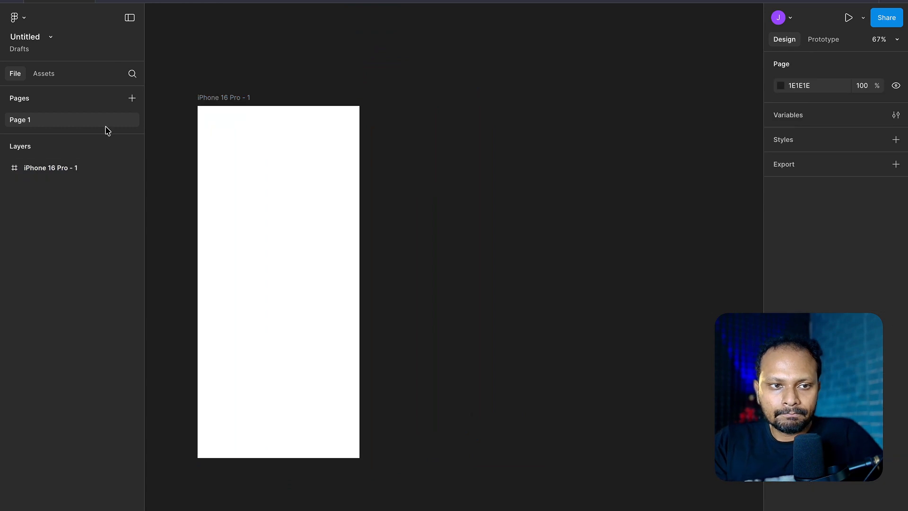
- Draw a rectangle about 337 × 110 across the upper part of the iPhone 16 Pro frame
key(r)
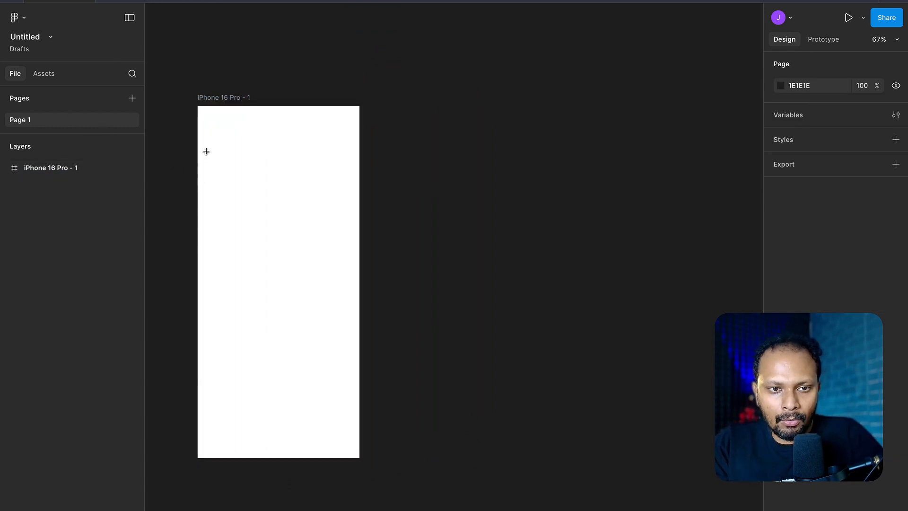
drag(209, 149, 345, 194)
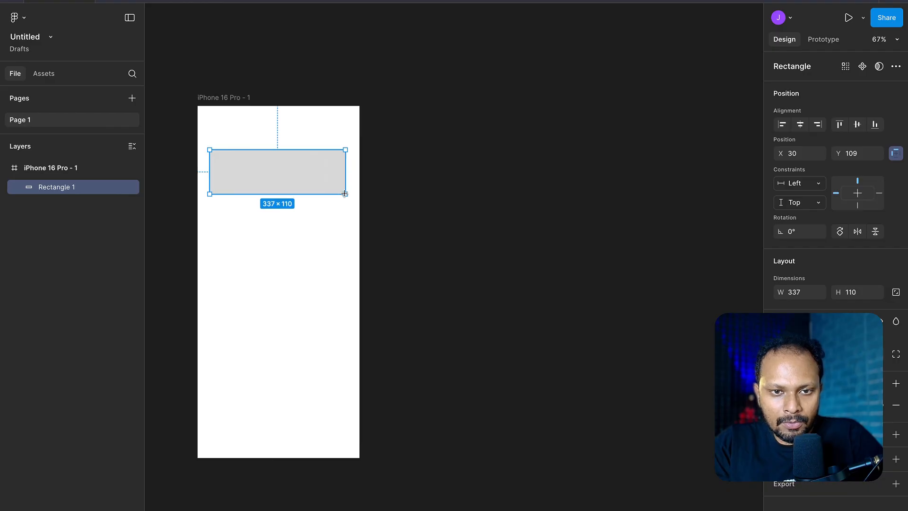
click(441, 193)
- Add a text box about 127 × 38 below the rectangle reading "PlaceHolder for Sub Heading"
key(r)
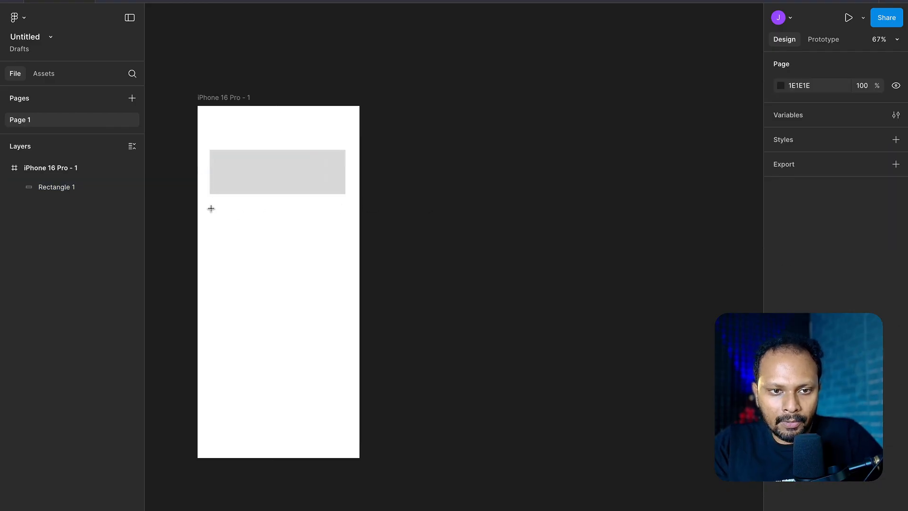
drag(211, 209, 261, 225)
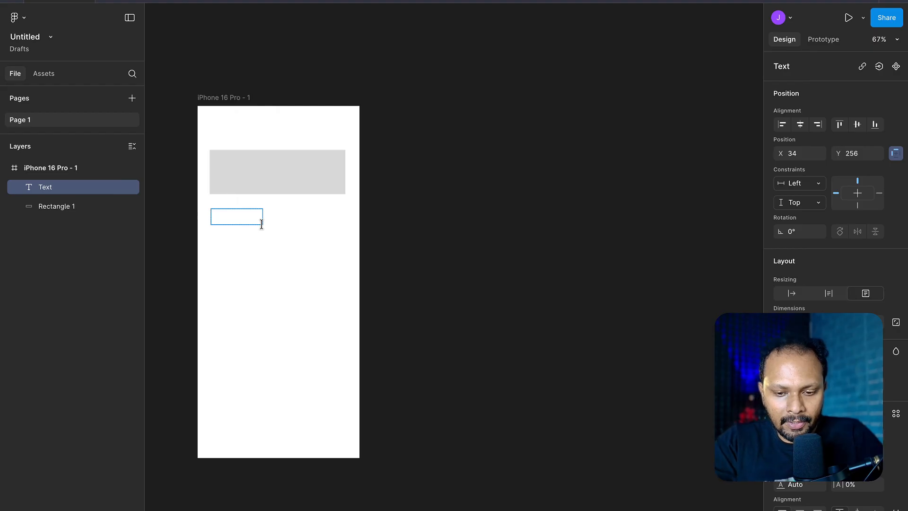
text(PlaceHolder for Su)
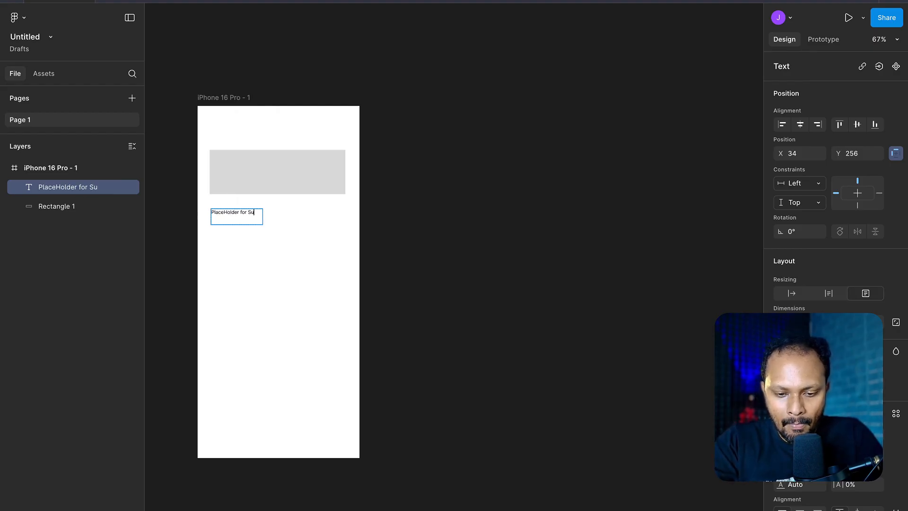
text(b Heading)
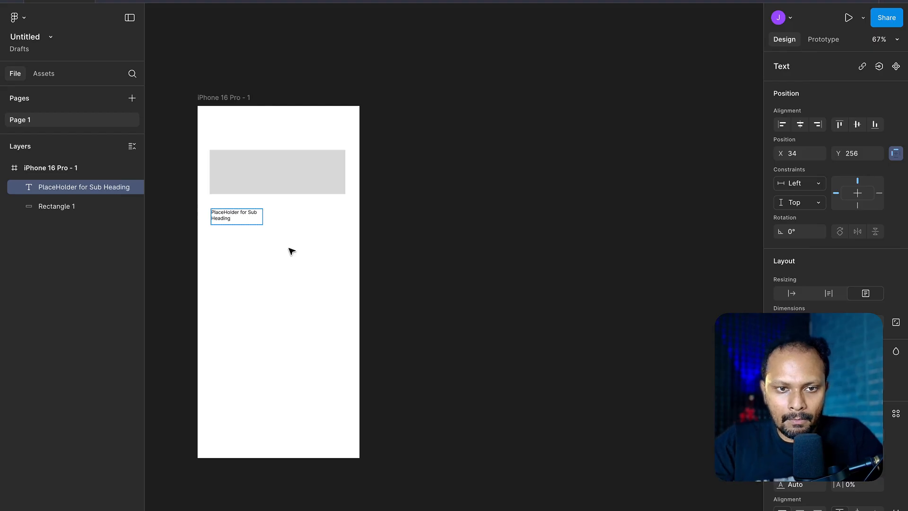
key(Escape)
scroll(223, 219, up, 2)
scroll(223, 219, up, 2)
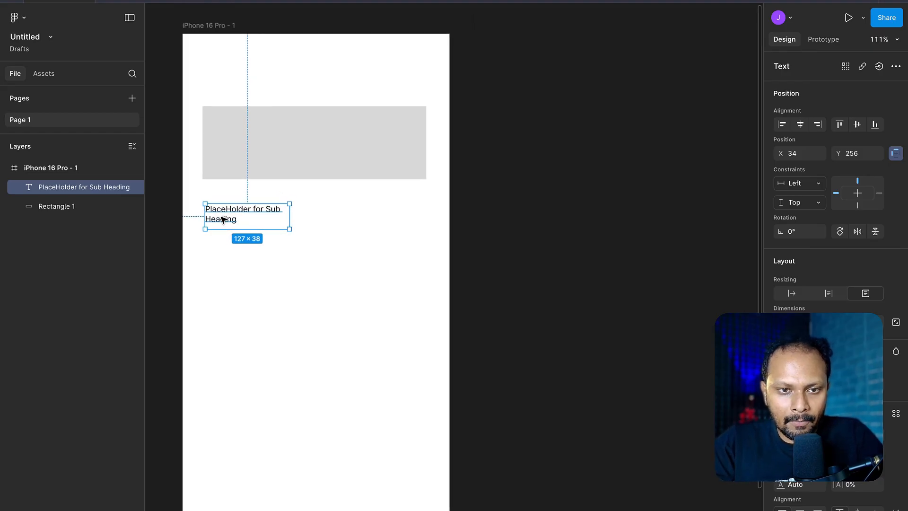
click(372, 223)
- Duplicate the subheading text, place the copy above the rectangle and change its wording to "Heading XXX"
click(226, 219)
key(ctrl+d)
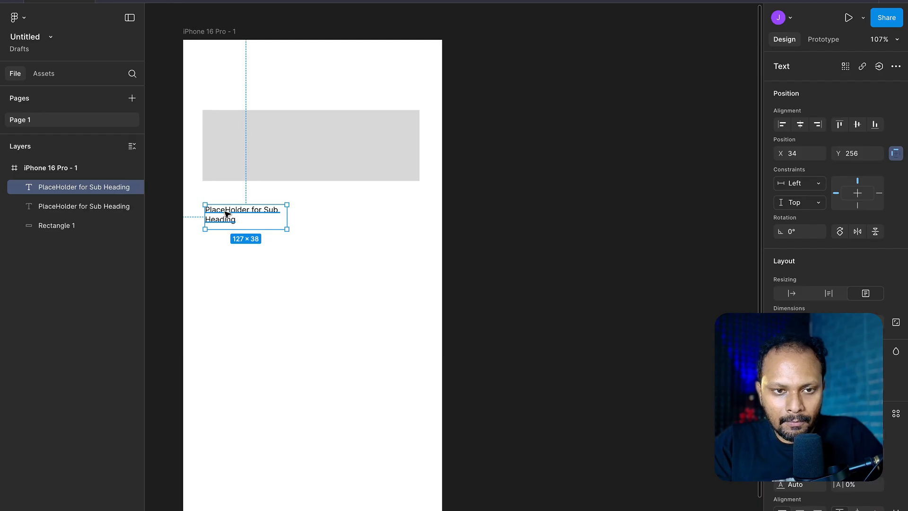
drag(226, 219, 227, 95)
double_click(226, 95)
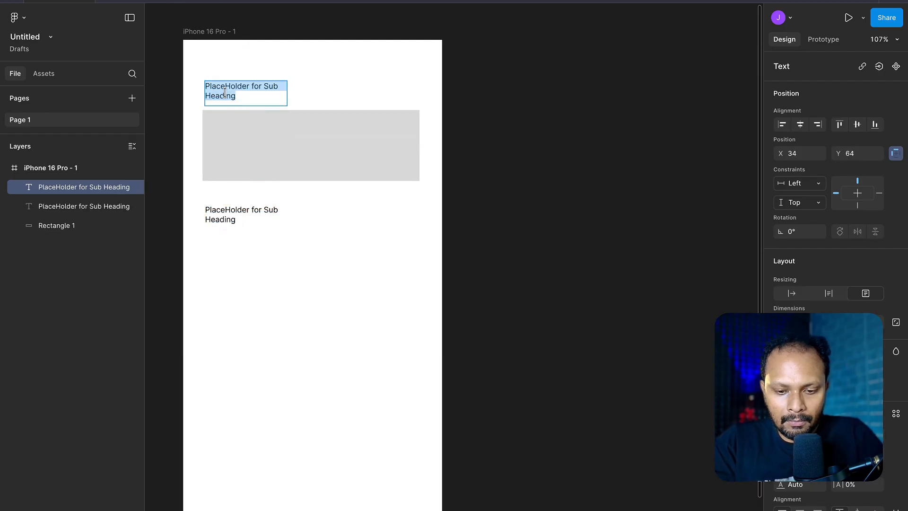
text(Headi)
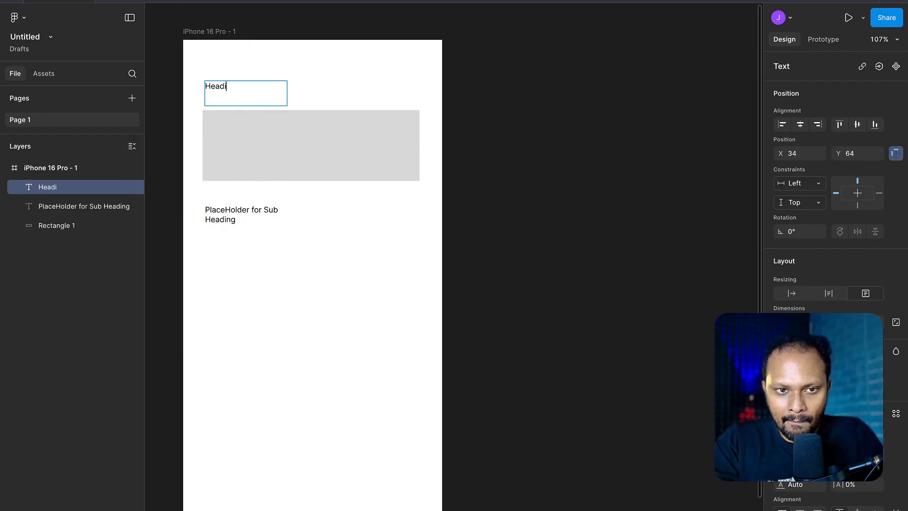
text(ng XXX)
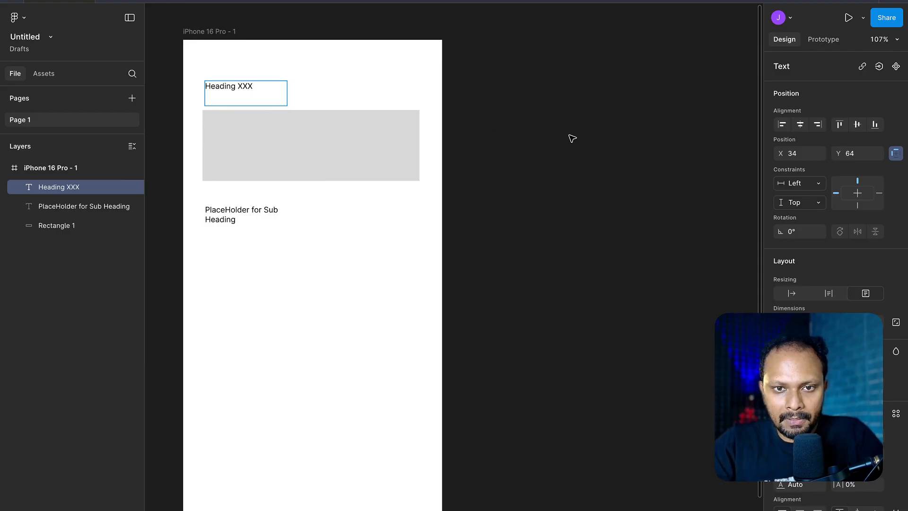
key(Escape)
click(471, 192)
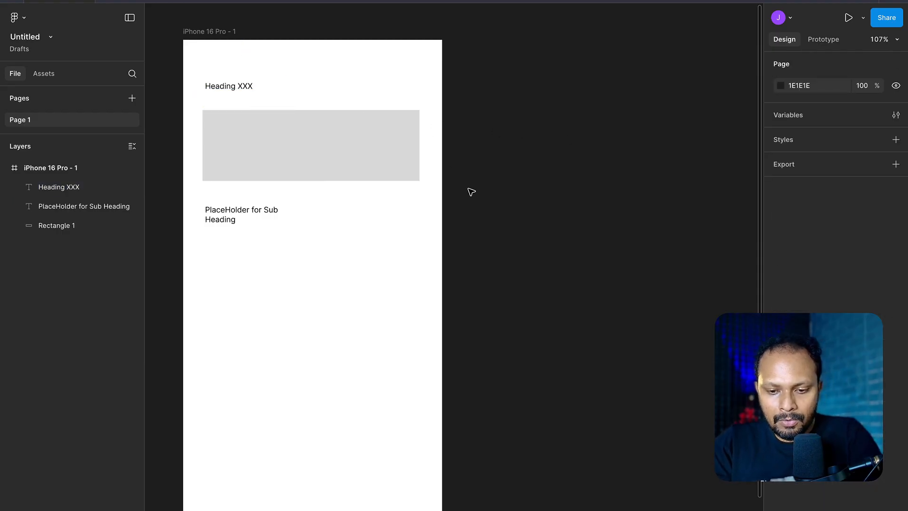
key(r)
drag(199, 253, 213, 255)
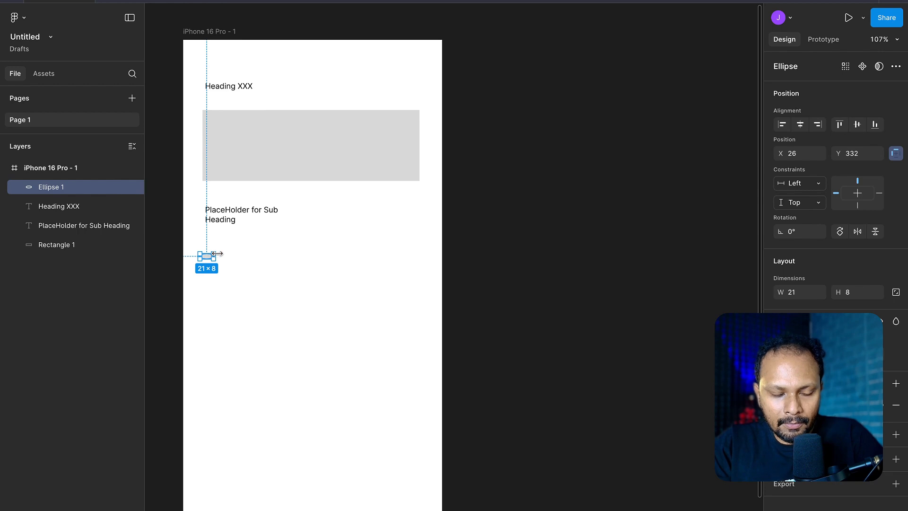
key(Delete)
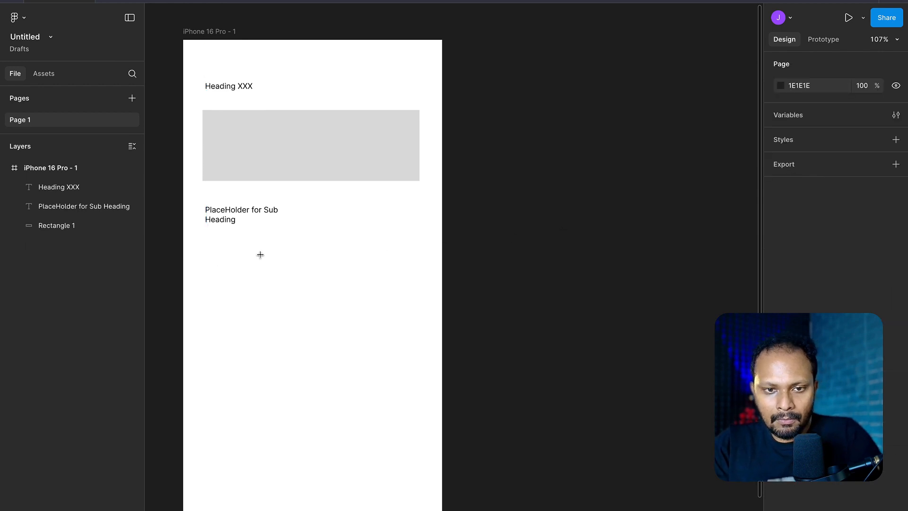
- Draw a circle about 92 × 92 below the subheading and duplicate it twice into an evenly spaced column with 37 px gaps
drag(212, 256, 271, 301)
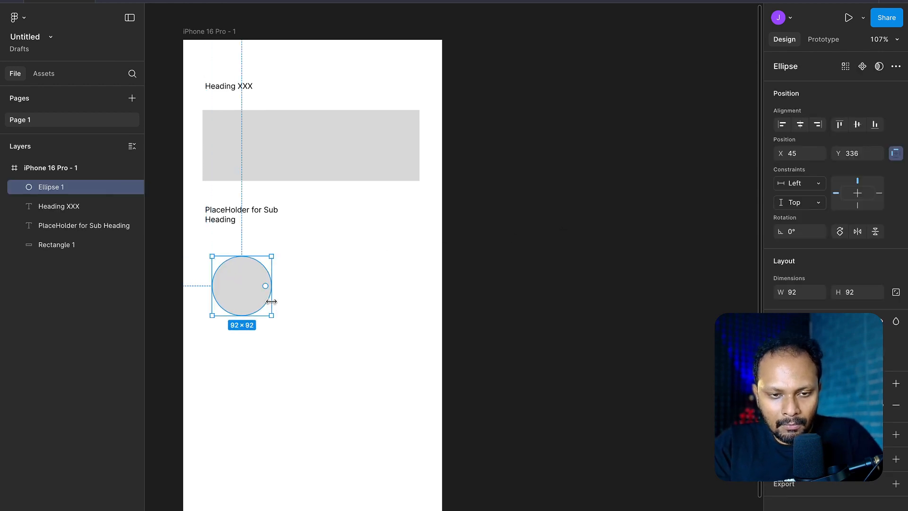
key(ctrl+d)
scroll(271, 301, down, 5)
drag(228, 148, 222, 233)
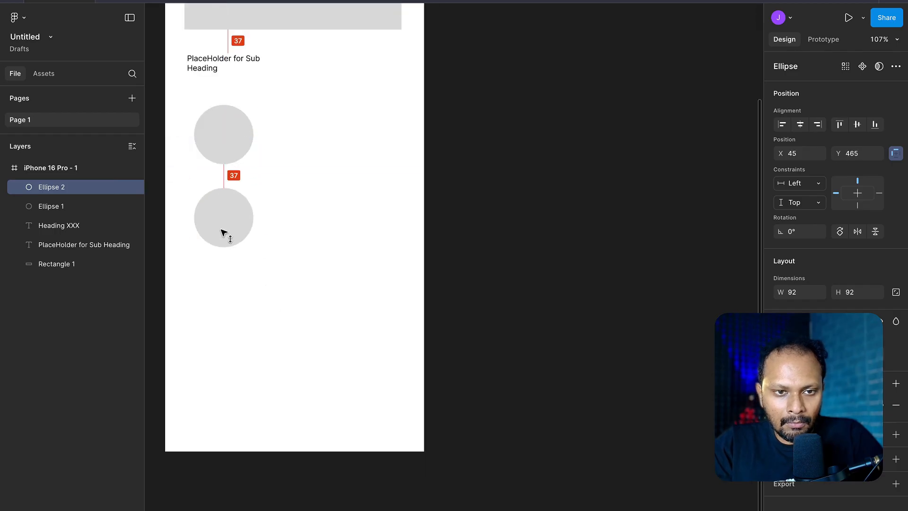
key(ctrl+d)
click(336, 279)
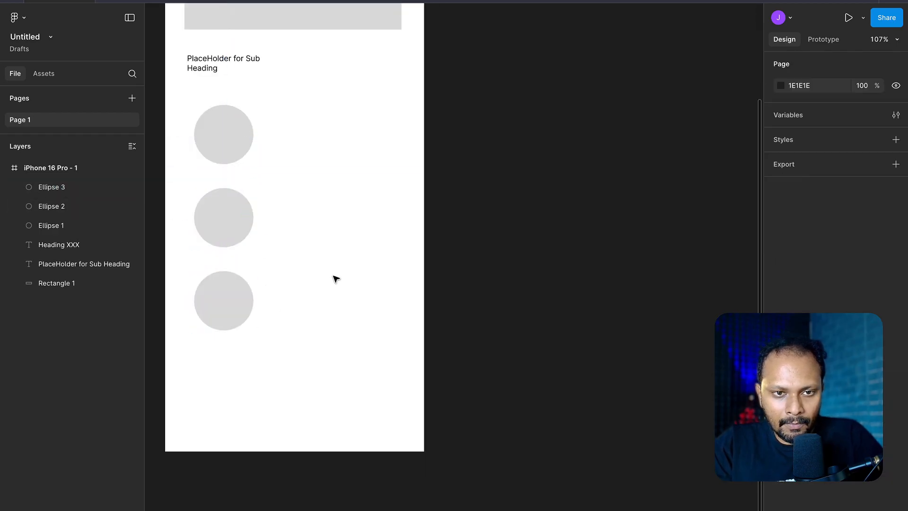
scroll(336, 279, up, 3)
scroll(336, 279, right, 1)
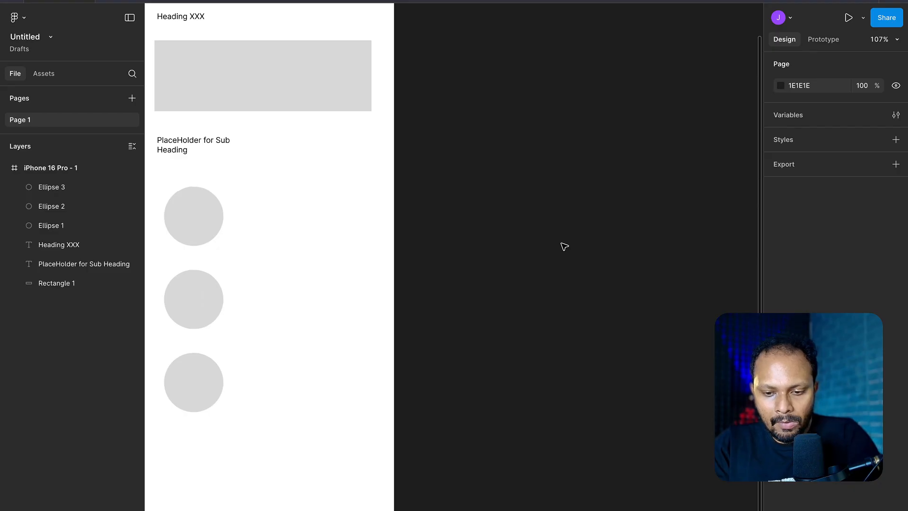
- Draw a horizontal line about 187 long beside the first circle and duplicate it downward into three evenly spaced lines
key(l)
drag(251, 212, 355, 227)
key(ctrl+d)
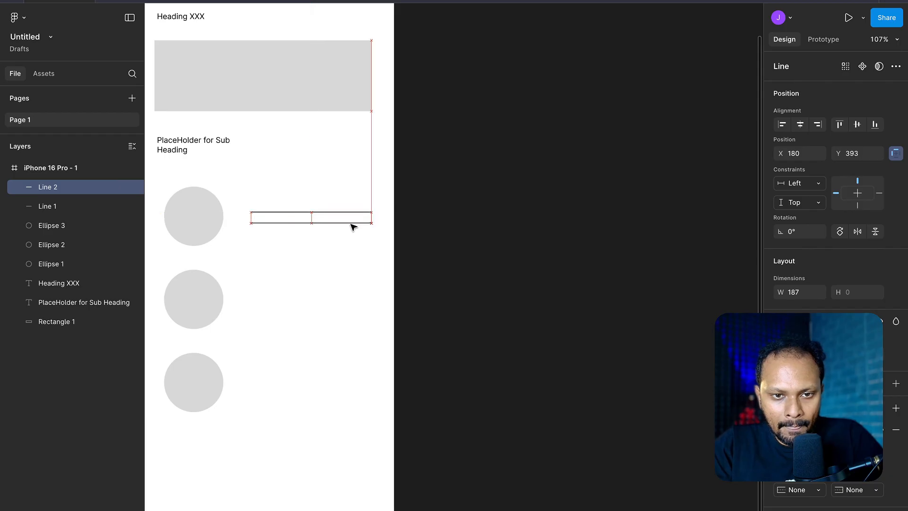
key(ctrl+d)
- Duplicate the three-line group twice so each of the lower two circles also has a set of lines beside it
drag(435, 251, 335, 298)
key(ctrl+d)
key(ctrl+d)
click(528, 325)
scroll(529, 326, down, 3)
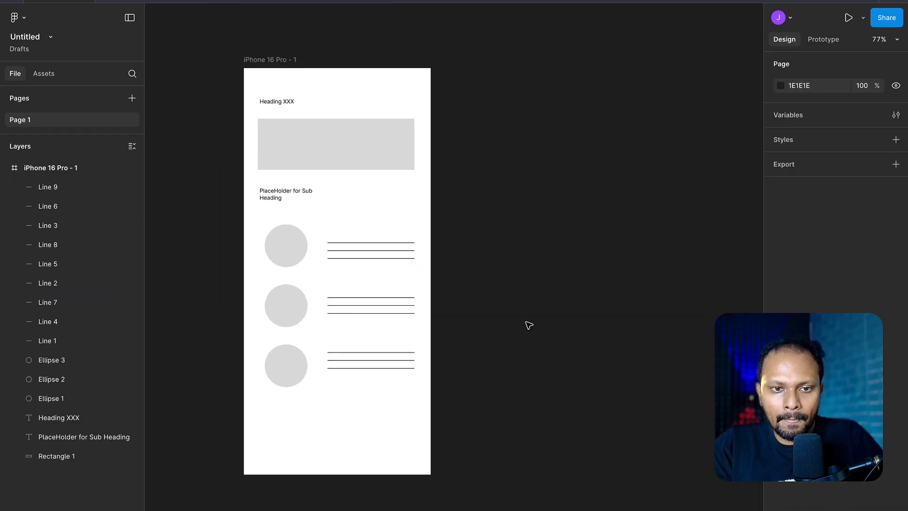
scroll(529, 326, up, 1)
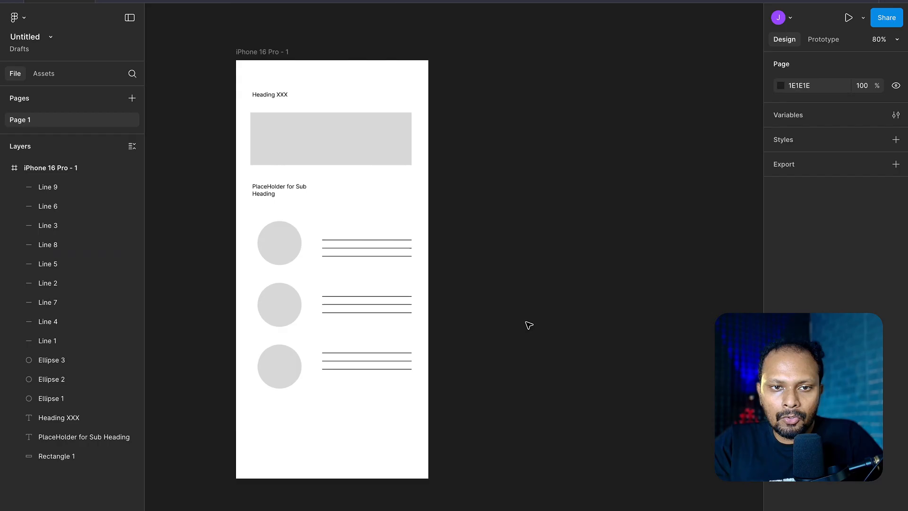
- Move the three circles together slightly left to X 34, aligning them with the left edge of the heading text
click(288, 251)
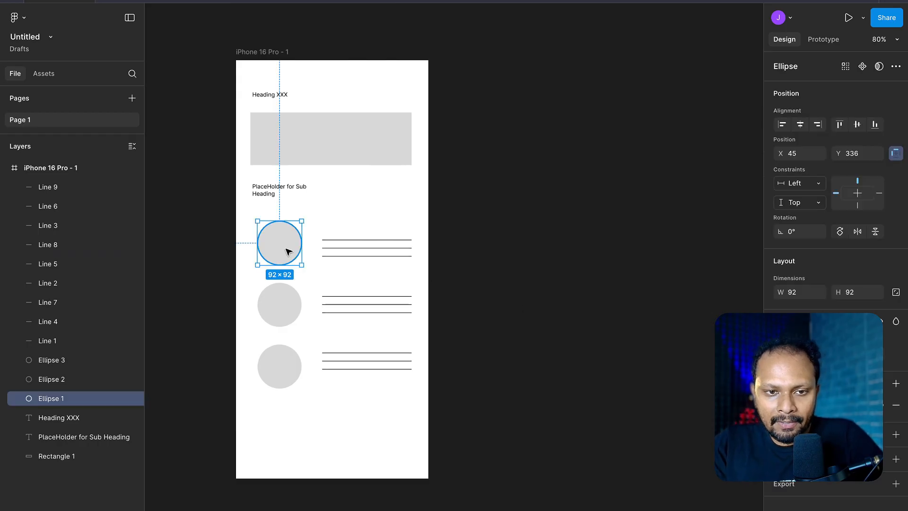
click(363, 256)
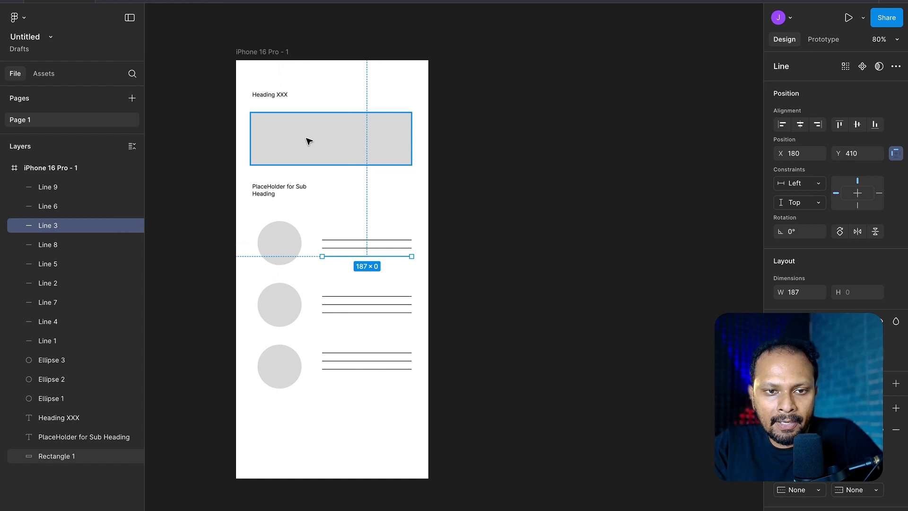
click(270, 195)
drag(279, 422, 286, 217)
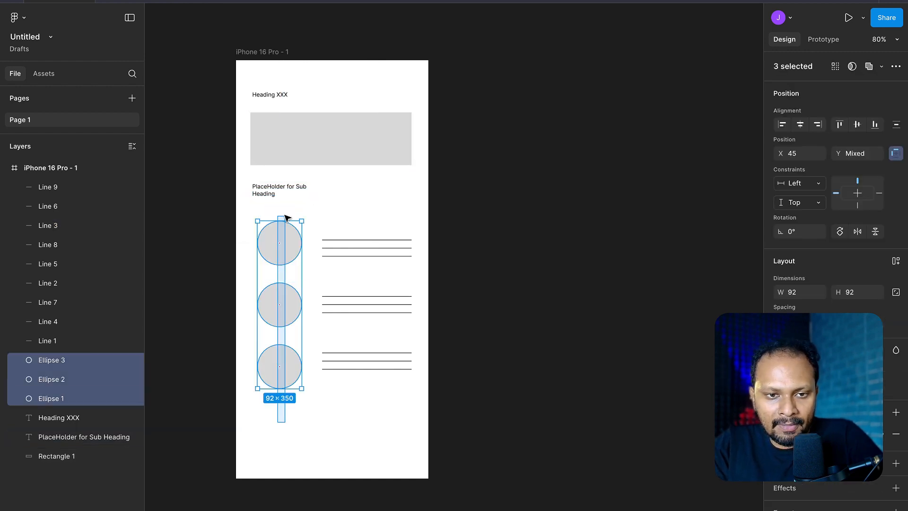
drag(297, 248, 292, 249)
click(510, 215)
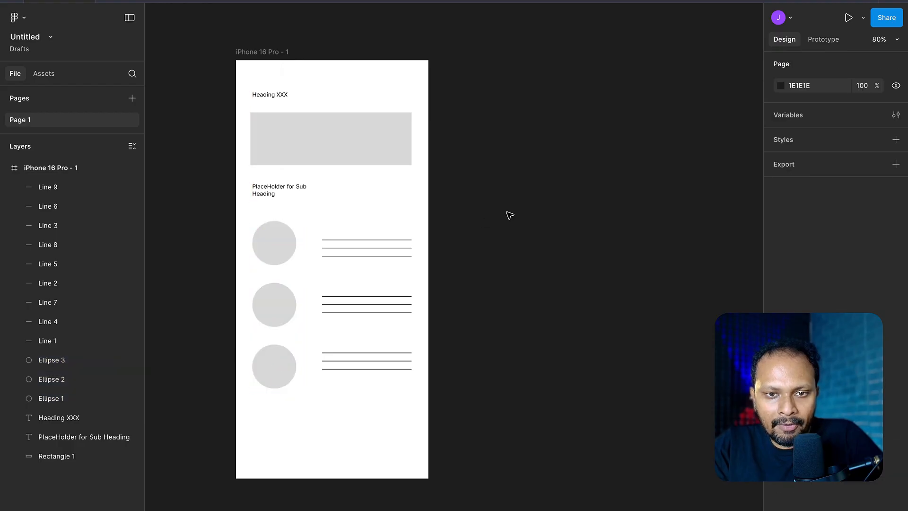
- Duplicate the whole iPhone 16 Pro - 1 frame beside the original
click(248, 54)
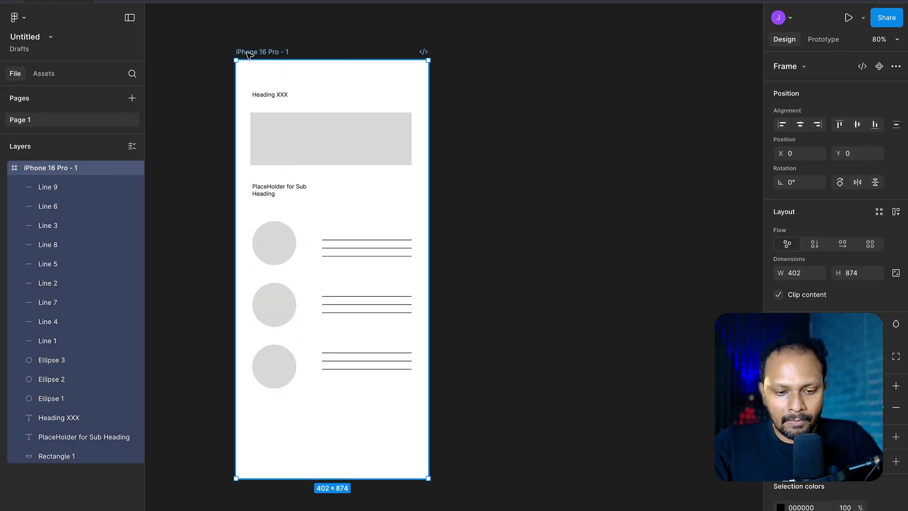
key(ctrl+d)
scroll(428, 132, right, 2)
scroll(428, 132, down, 1)
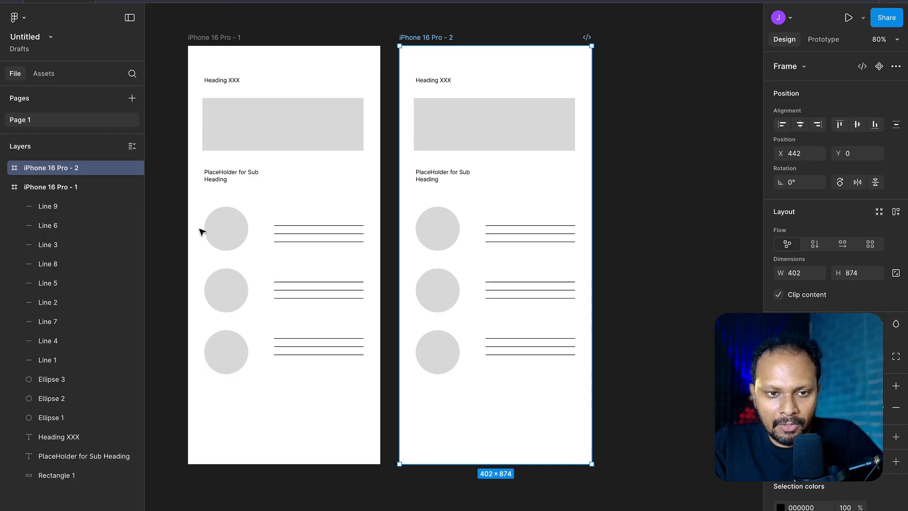
- Delete the lower two circles and their two line groups from the duplicated frame
click(444, 280)
key(Delete)
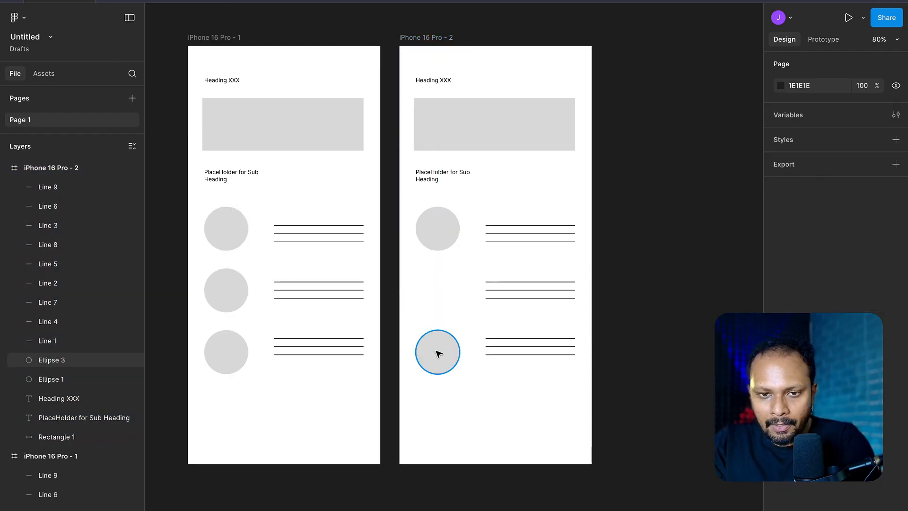
click(434, 351)
key(Delete)
drag(686, 391, 491, 265)
key(Delete)
- Duplicate the remaining three lines in the second frame repeatedly downward to form an evenly spaced block of 15 lines
drag(628, 268, 517, 265)
key(ctrl+d)
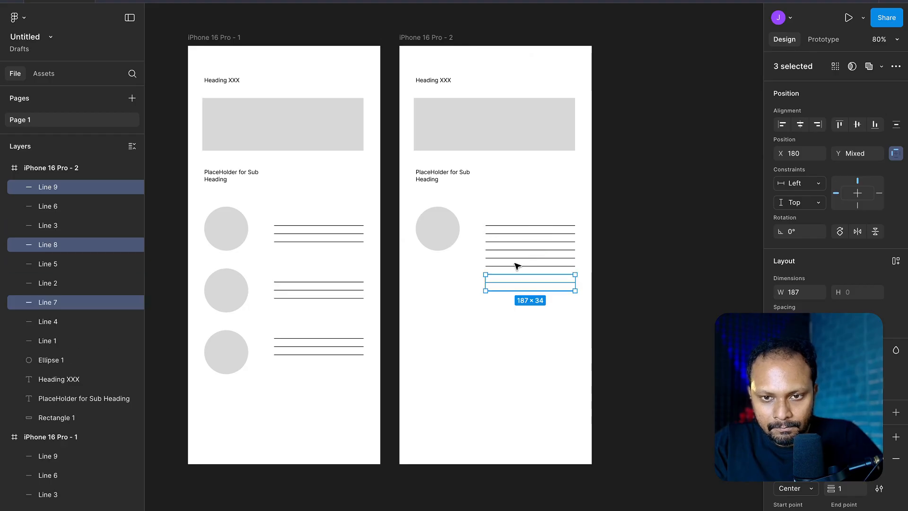
key(ctrl+d)
key(ctrl+d)
- Enlarge the remaining circle in the second frame and place it lower, beside the block of lines
click(432, 237)
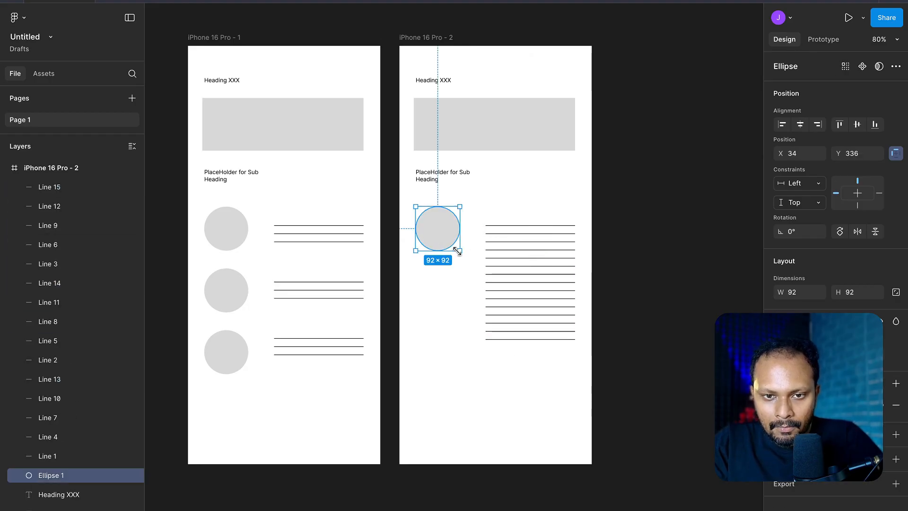
drag(461, 251, 452, 286)
click(689, 234)
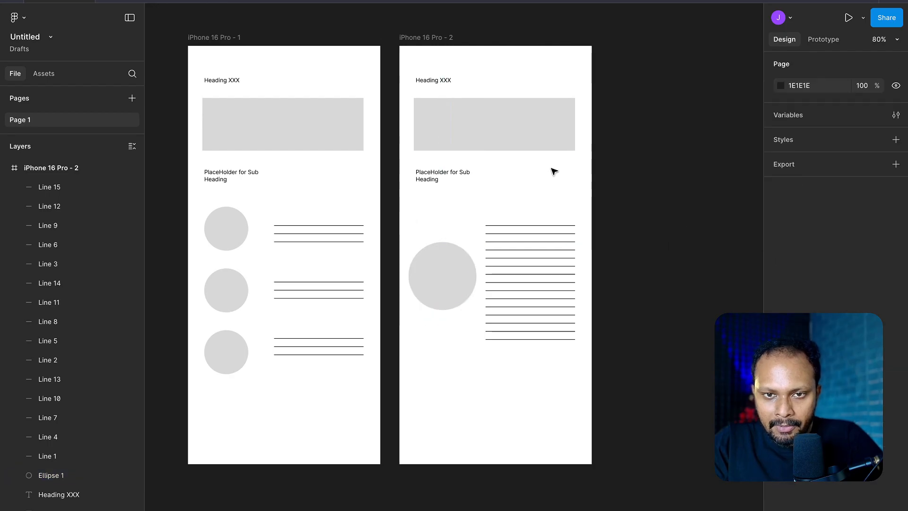
- Shrink the second frame's rectangle to about 337 × 54 and place its subheading inside, widened to about 240 × 38
click(473, 127)
drag(493, 155, 496, 124)
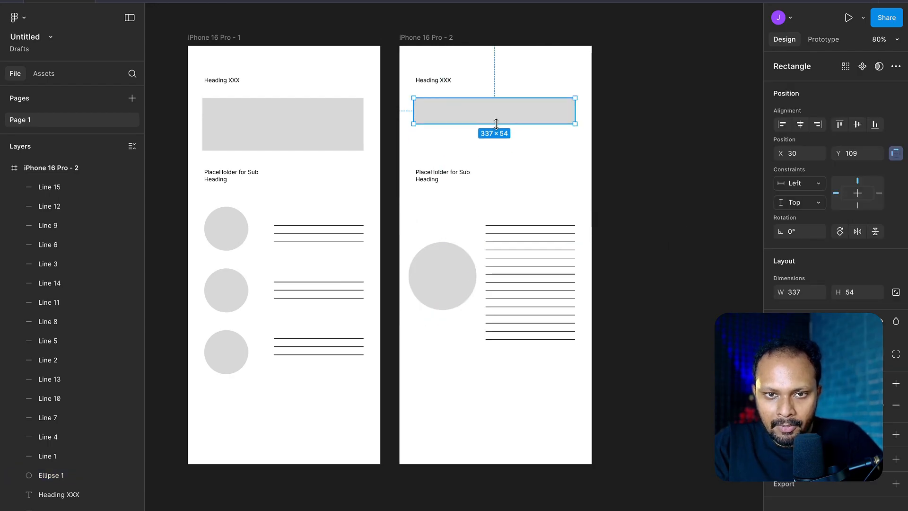
click(584, 142)
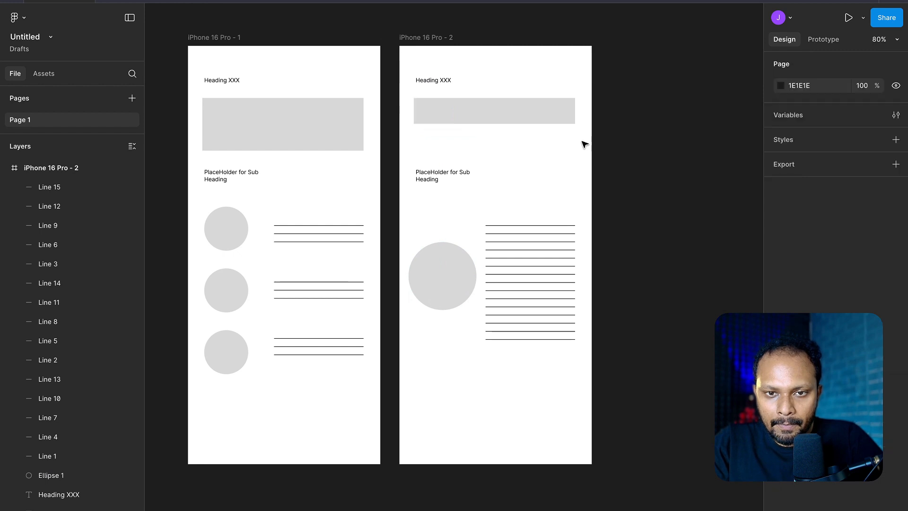
drag(436, 180, 535, 111)
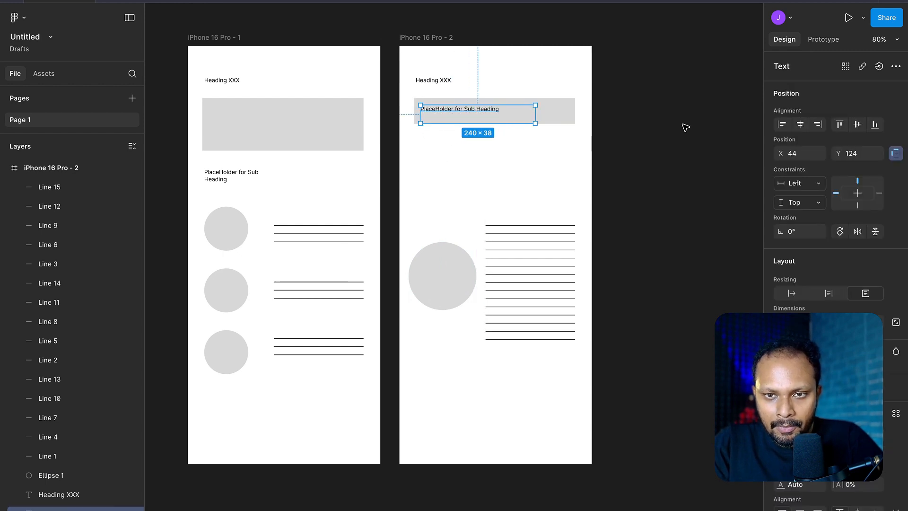
click(685, 128)
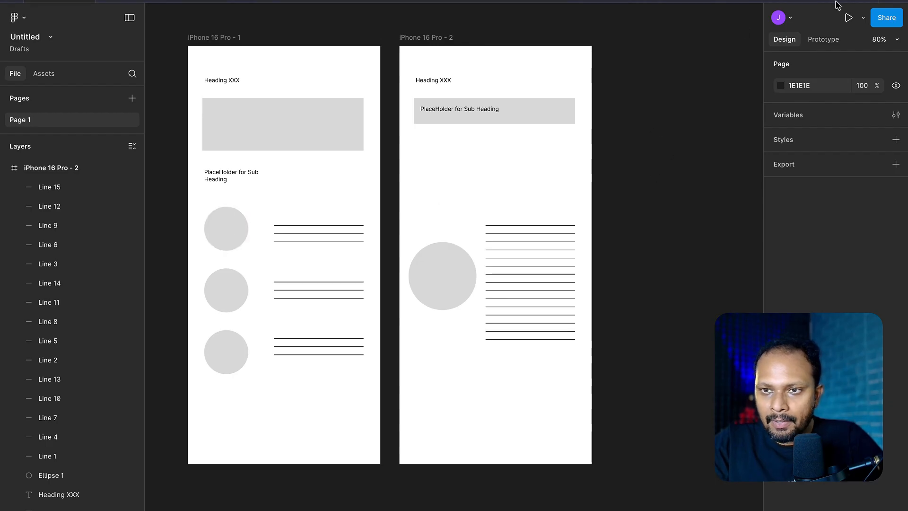
- Add a prototype interaction from the first frame's top circle to the second frame, with trigger On tap and action Navigate to
click(832, 41)
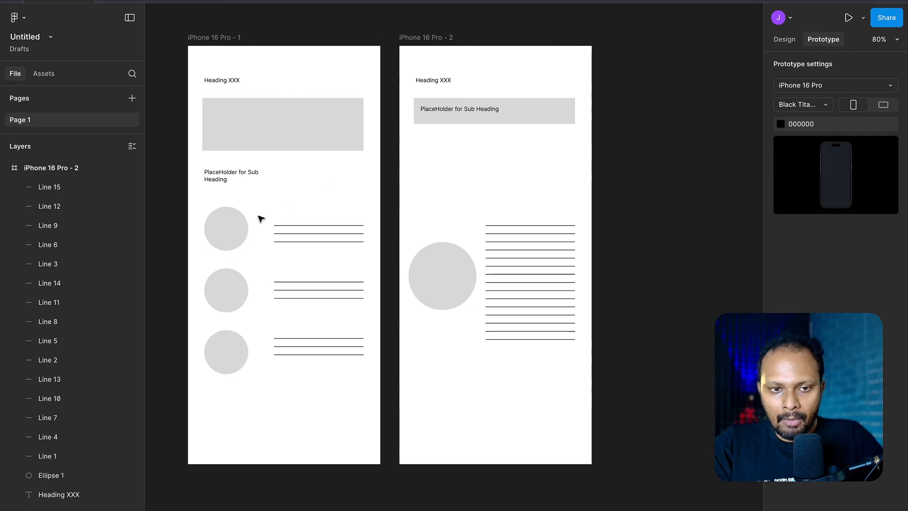
click(224, 228)
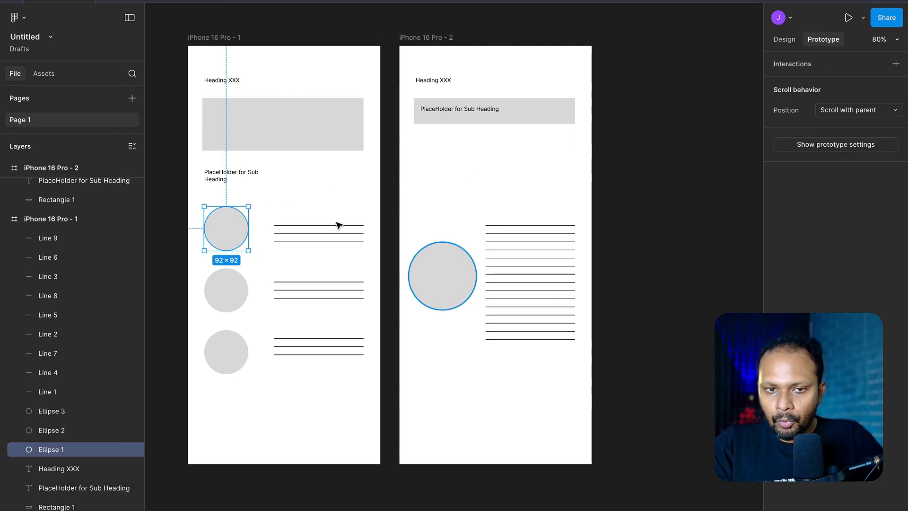
drag(248, 229, 406, 225)
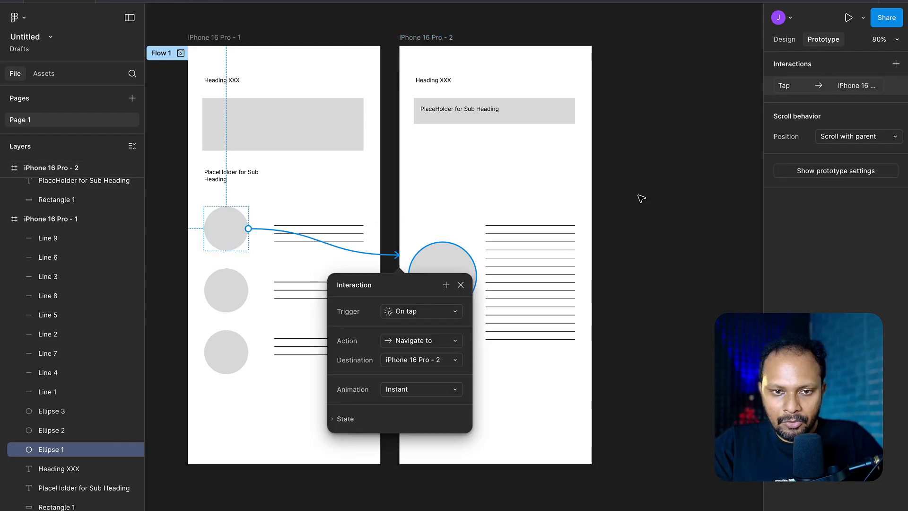
click(428, 322)
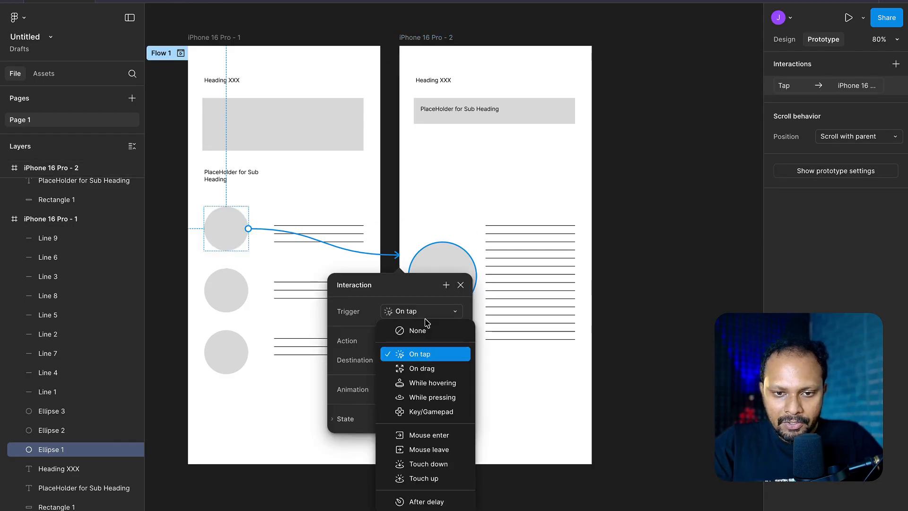
click(437, 358)
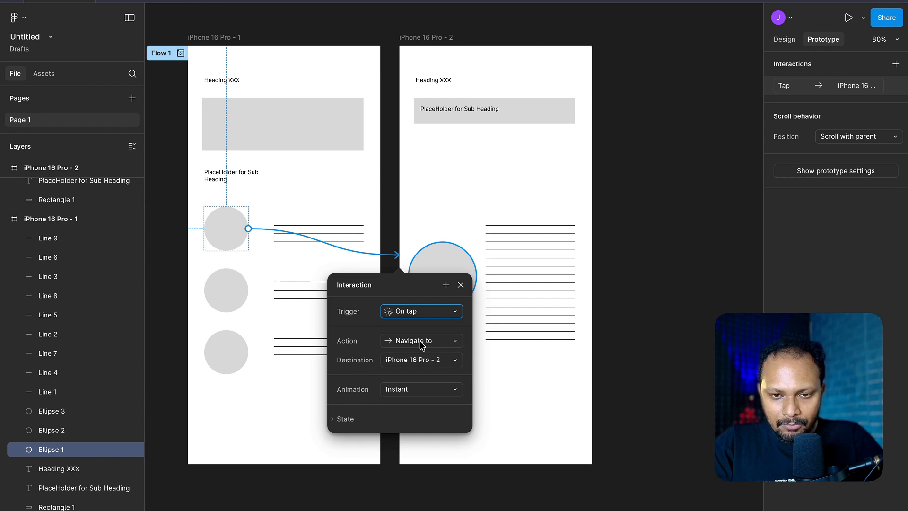
click(423, 349)
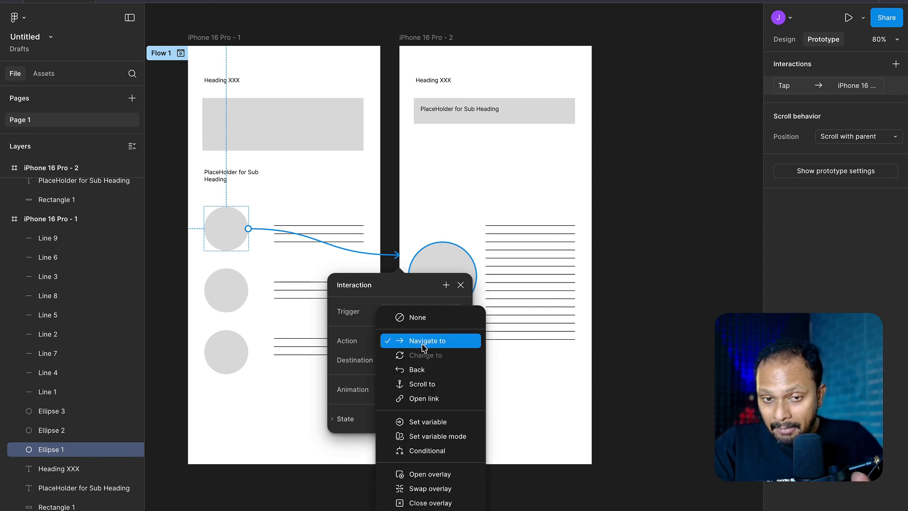
click(424, 347)
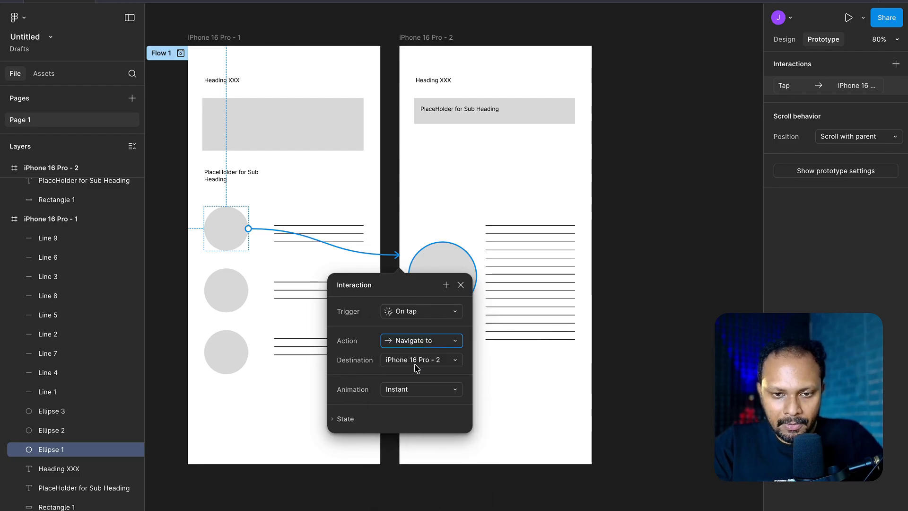
- Rename the second frame "Screen 2" and the first frame "Screen 1"
double_click(434, 38)
text(en 2)
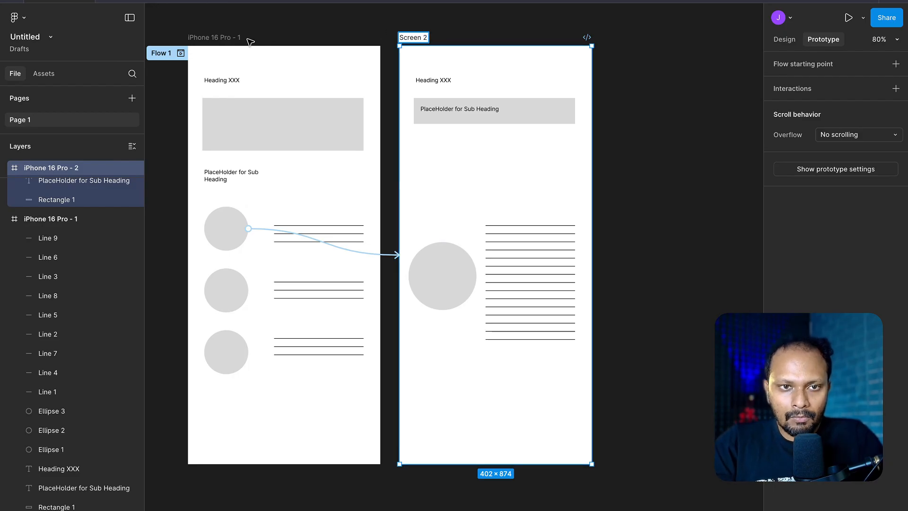
double_click(229, 38)
text(Scree)
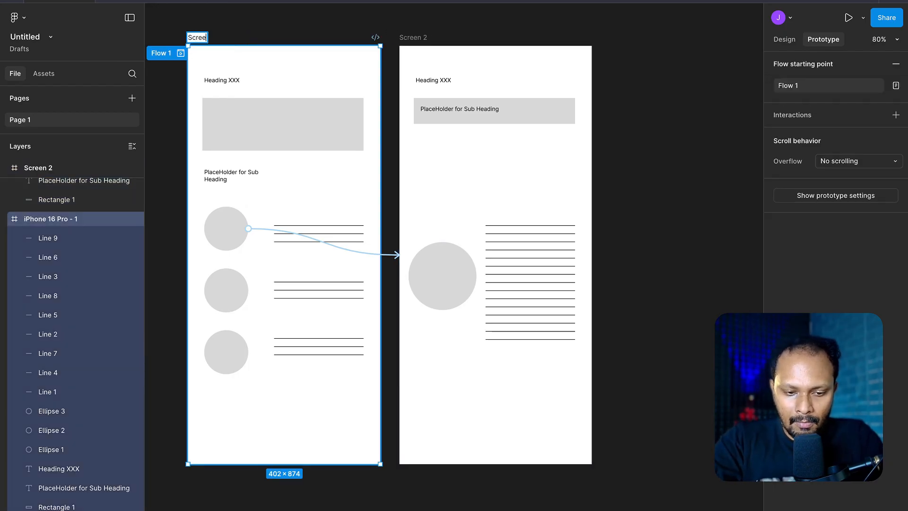
text(n 1)
key(Return)
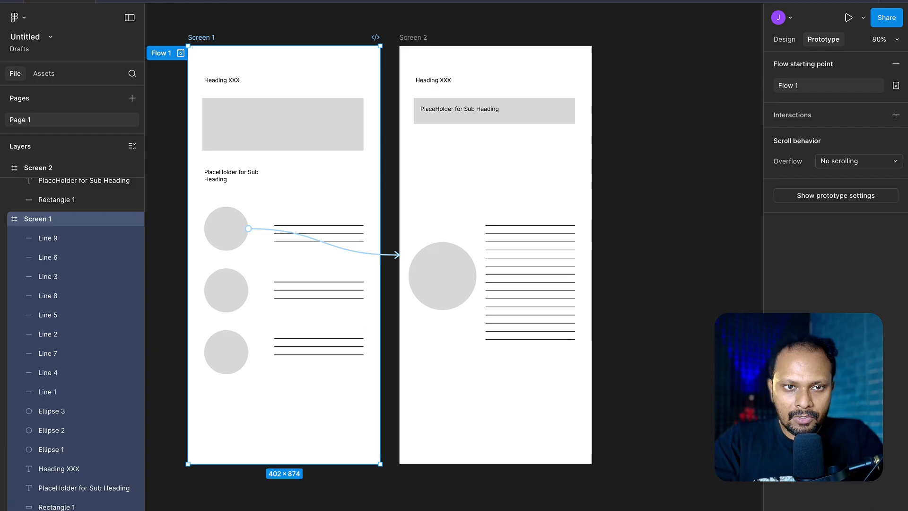
- Set the circle's tap interaction to navigate to Screen 2 with the Smart animate animation
click(256, 231)
click(388, 256)
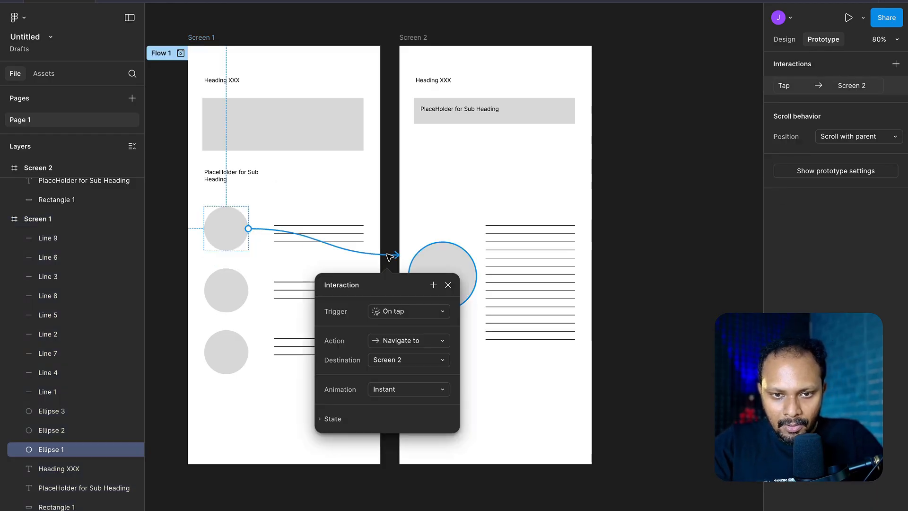
click(401, 361)
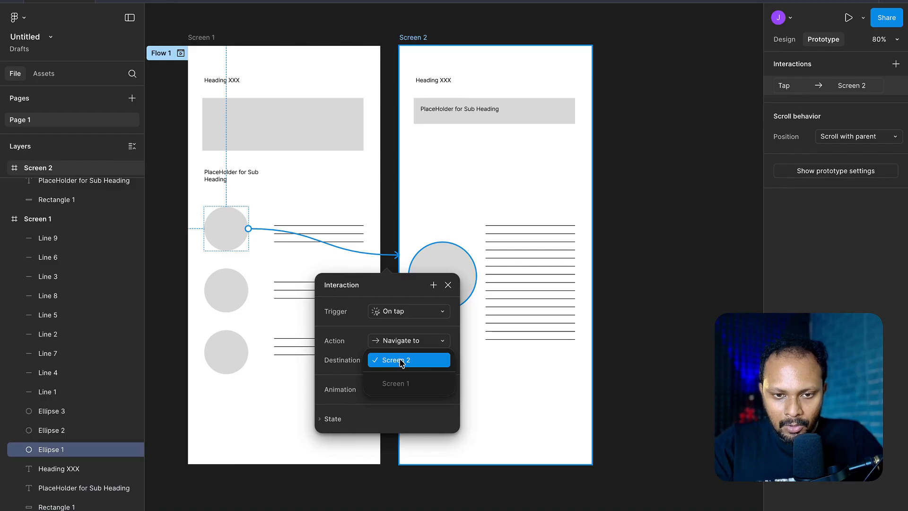
click(401, 363)
click(404, 397)
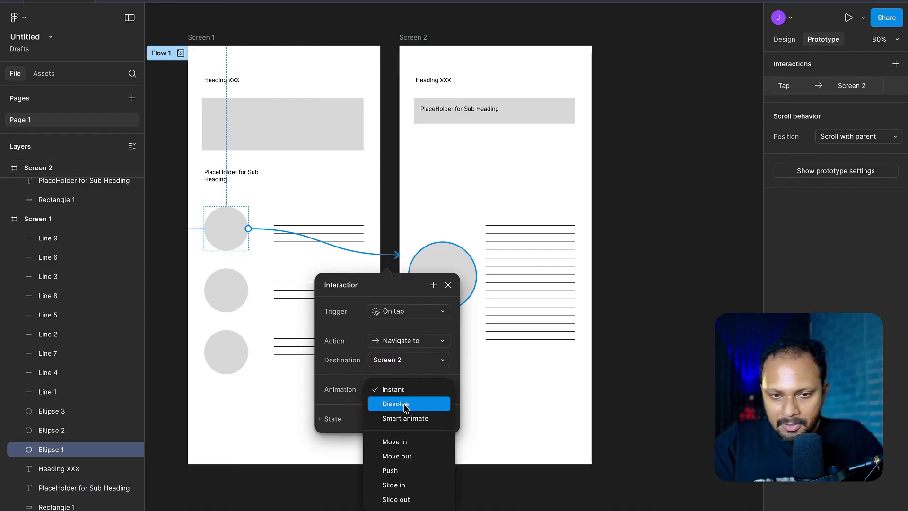
click(406, 418)
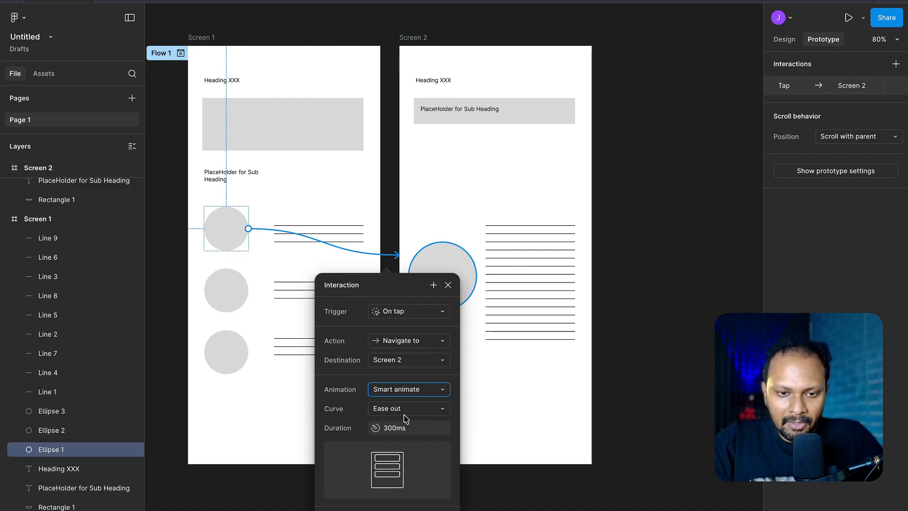
scroll(413, 413, down, 1)
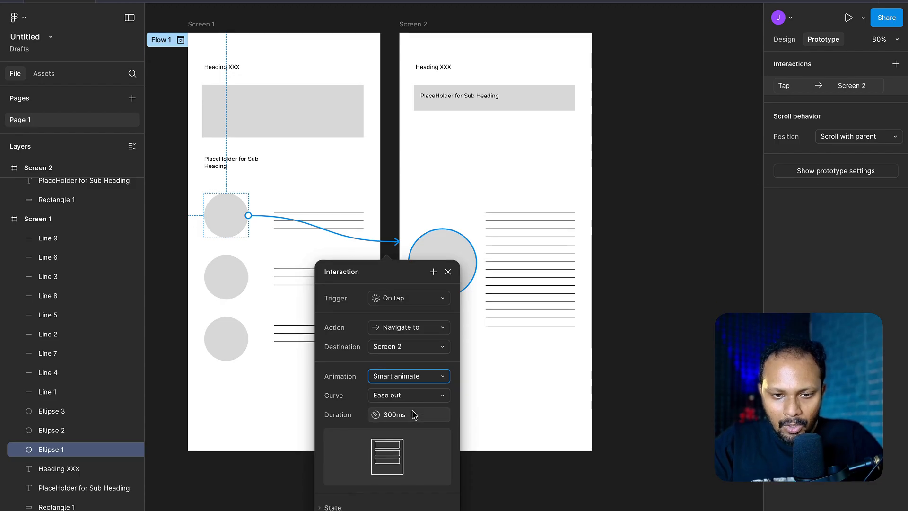
key(Escape)
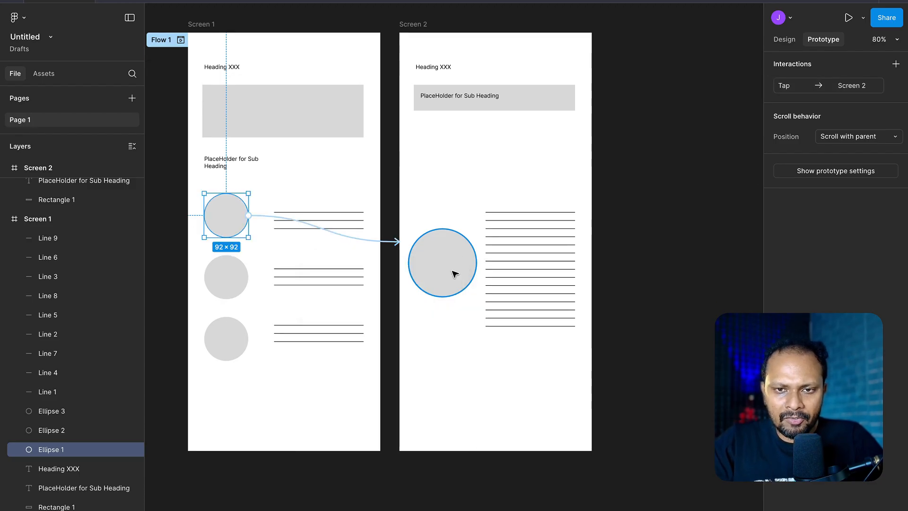
- Duplicate the Screen 2 frame beside it
scroll(608, 274, right, 4)
scroll(607, 275, up, 2)
click(334, 60)
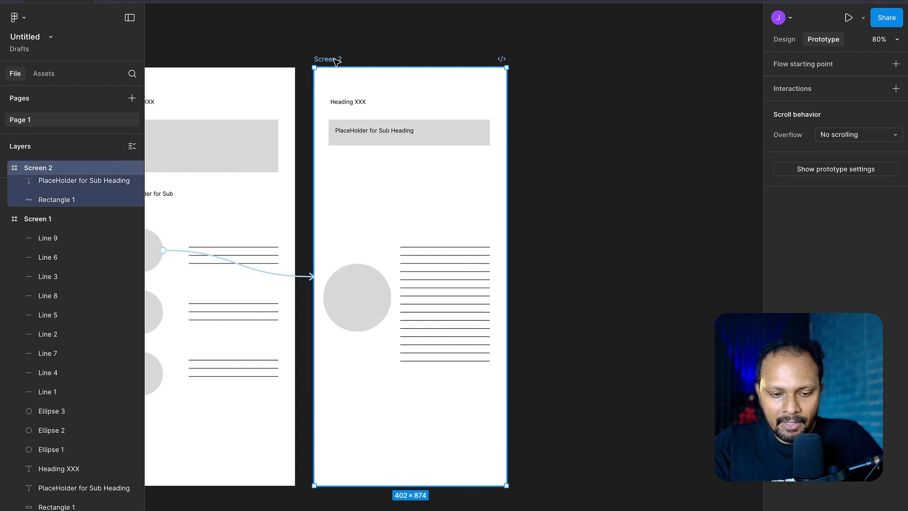
key(ctrl+d)
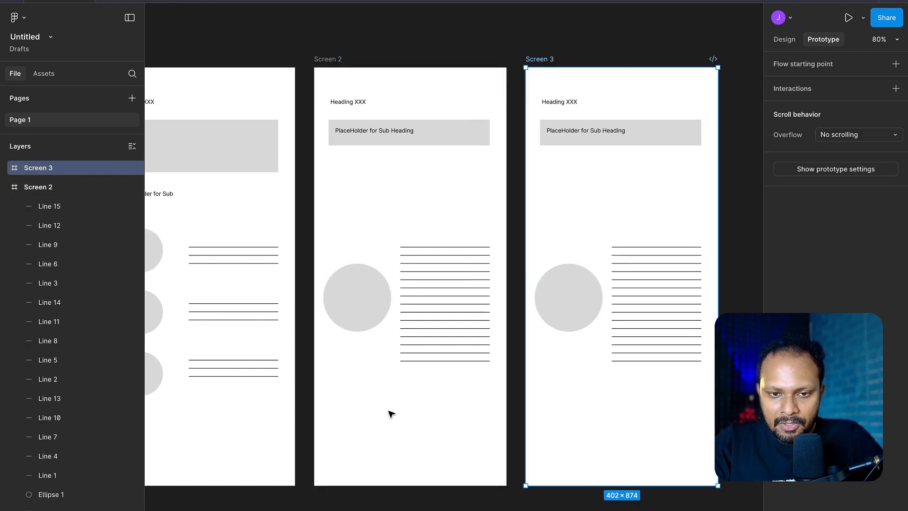
- Duplicate Screen 2's sub-heading rectangle near the bottom of that frame as a button bar about 348 × 54
scroll(420, 313, left, 2)
scroll(420, 313, down, 1)
scroll(420, 313, down, 2)
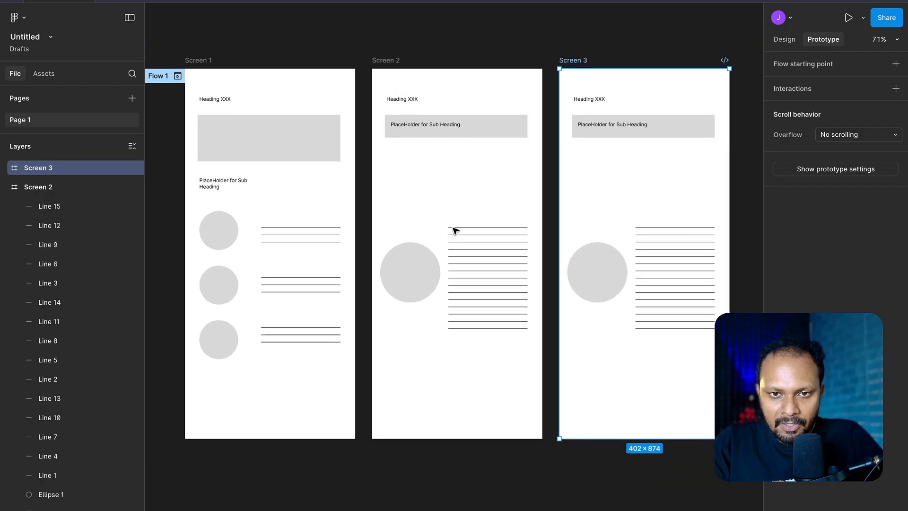
click(515, 130)
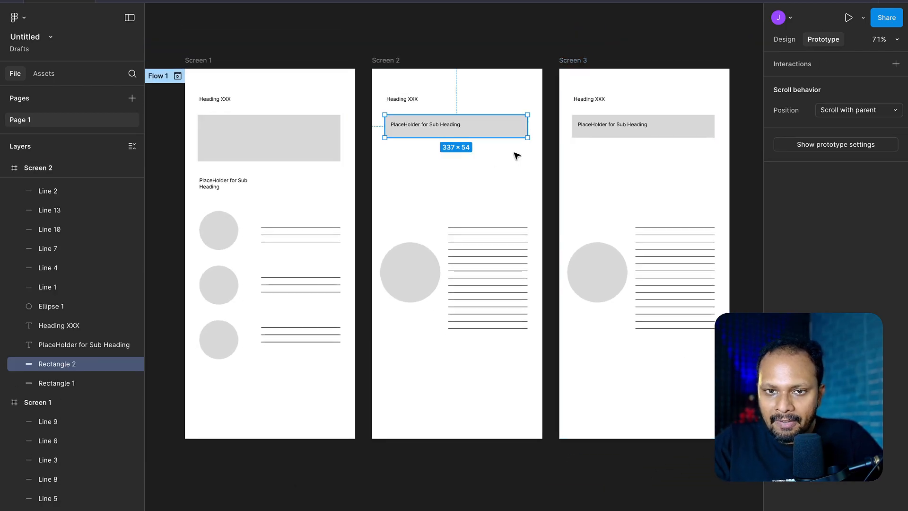
click(785, 40)
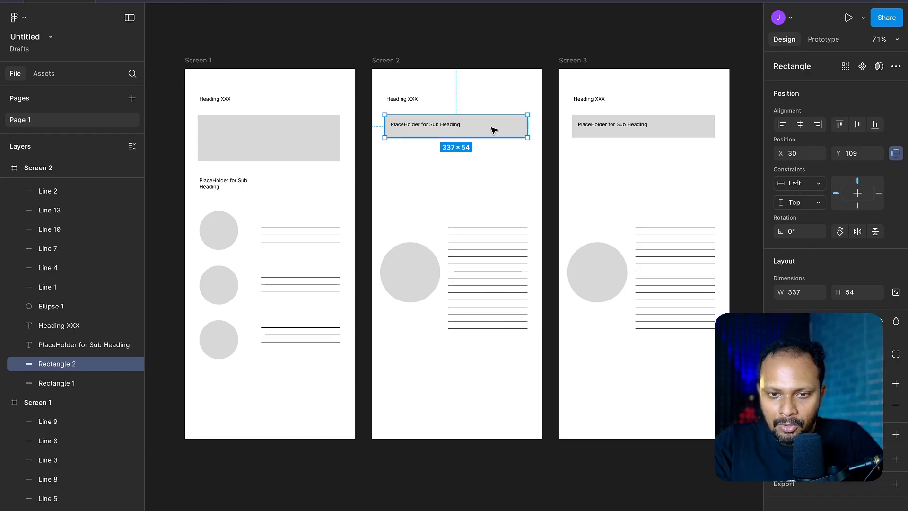
key(ctrl+d)
drag(495, 130, 530, 396)
click(547, 479)
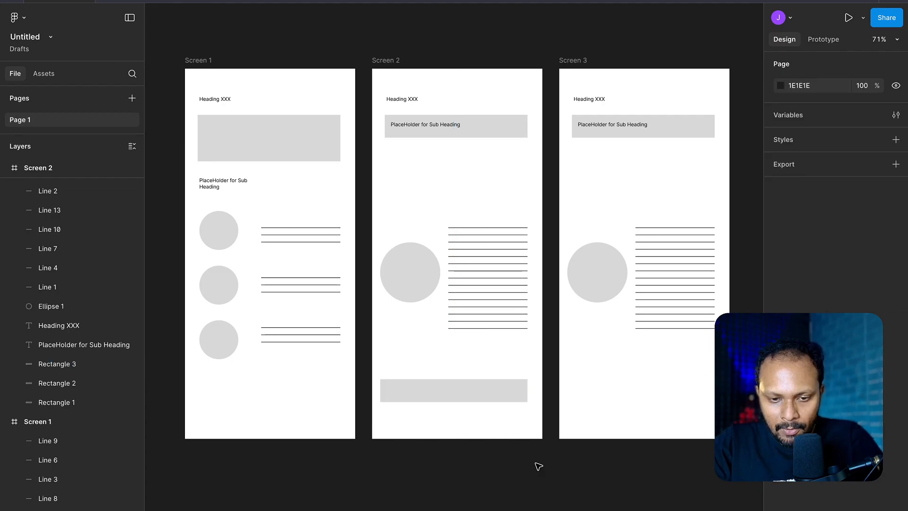
click(409, 390)
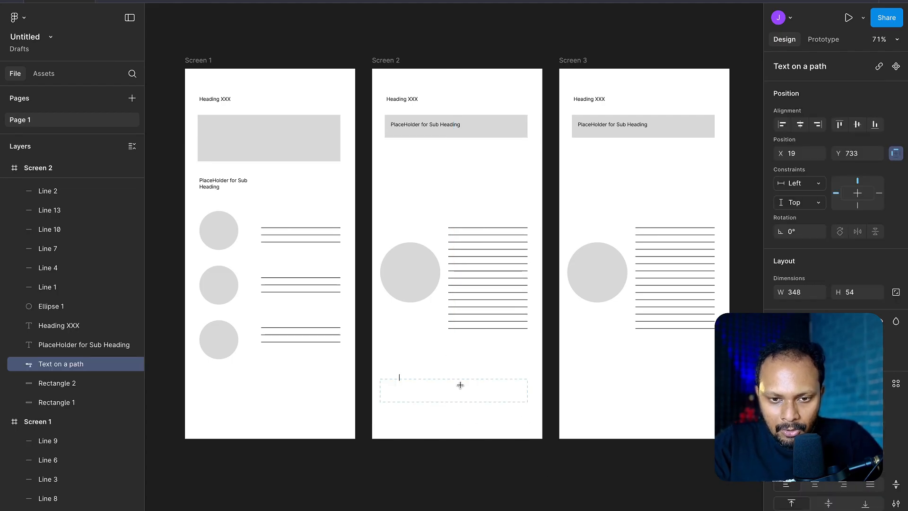
key(Escape)
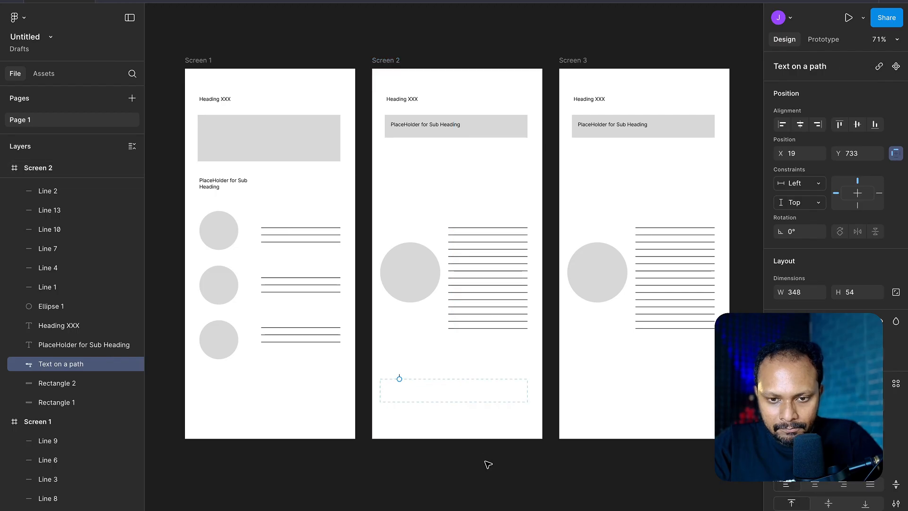
click(488, 484)
- Duplicate Screen 2's sub-heading text onto the button bar and change its wording to "Main CTA"
click(424, 127)
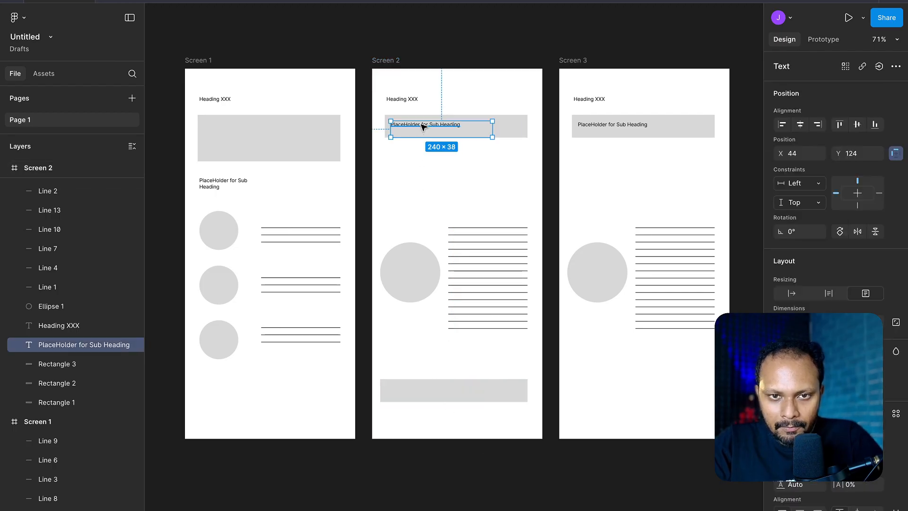
key(ctrl+d)
drag(424, 127, 432, 392)
double_click(431, 392)
text(M)
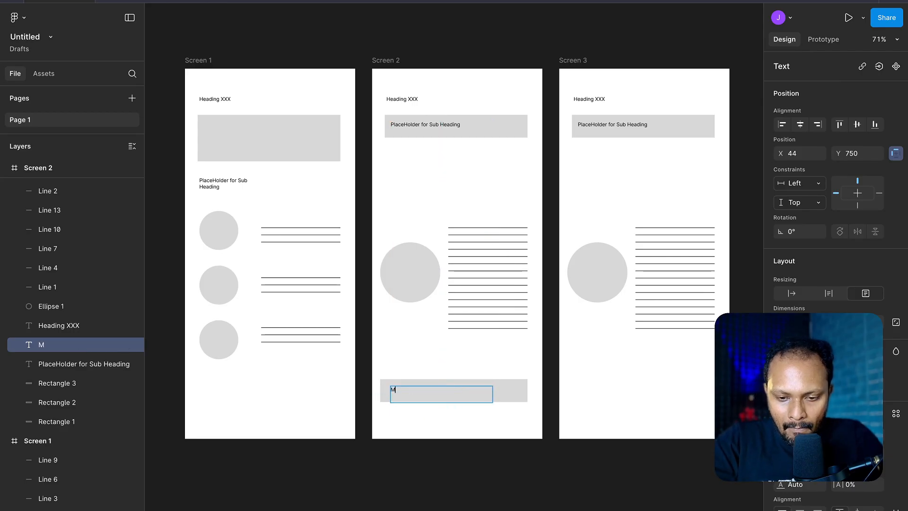
text(ain CTA)
key(Escape)
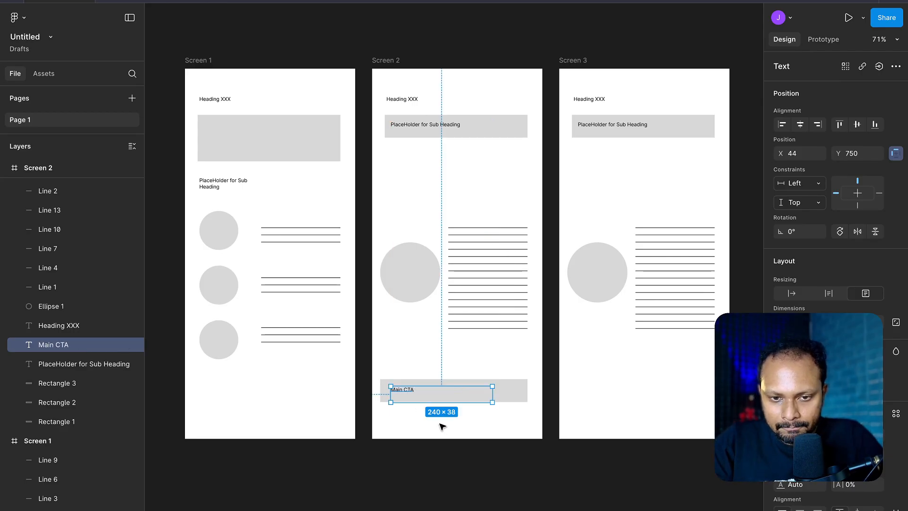
- Enlarge the "Main CTA" text to size 25 and centre it in the button bar
double_click(411, 392)
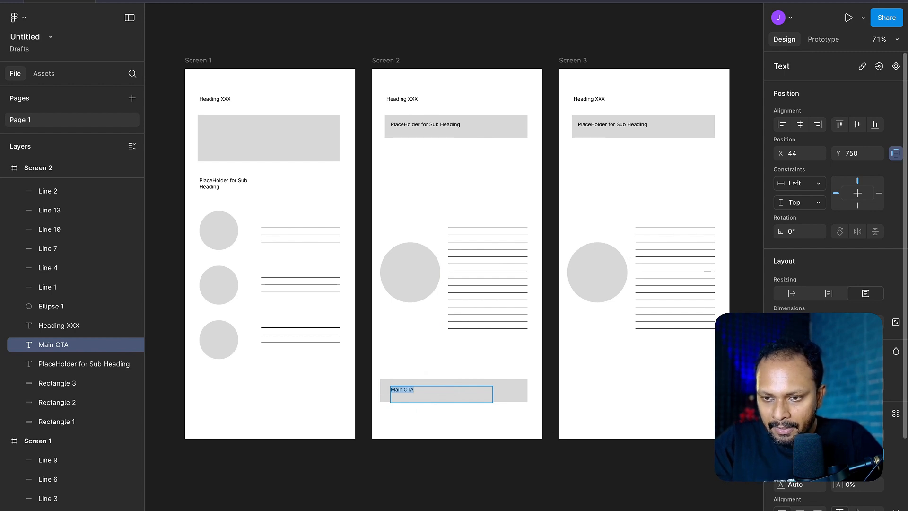
text(24)
key(Return)
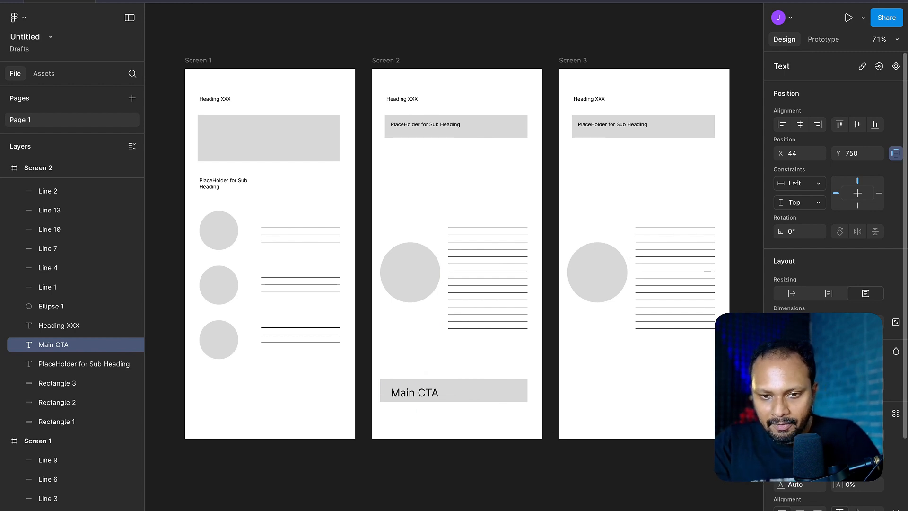
click(472, 429)
drag(416, 386, 455, 394)
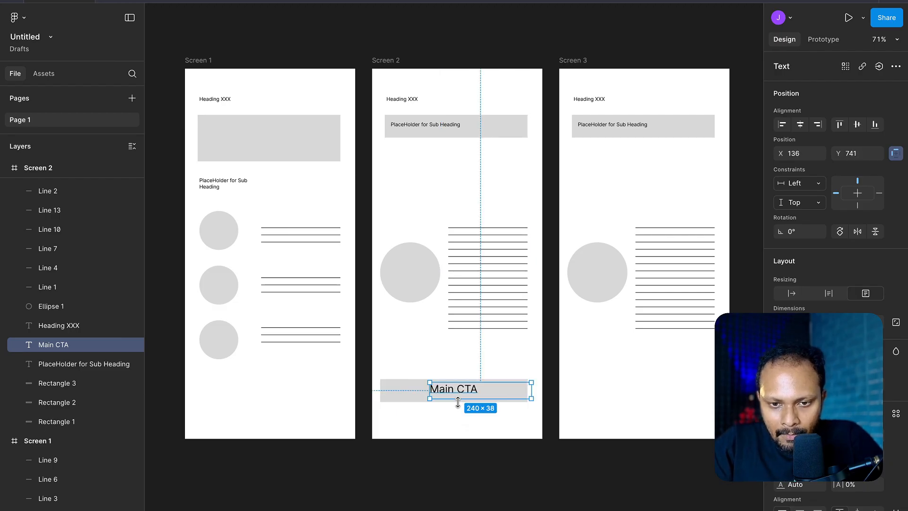
scroll(463, 404, right, 2)
scroll(464, 404, right, 2)
click(559, 401)
- Link the Main CTA rectangle to Screen 3 on tap, using Smart animate with an Ease in and out curve
click(420, 413)
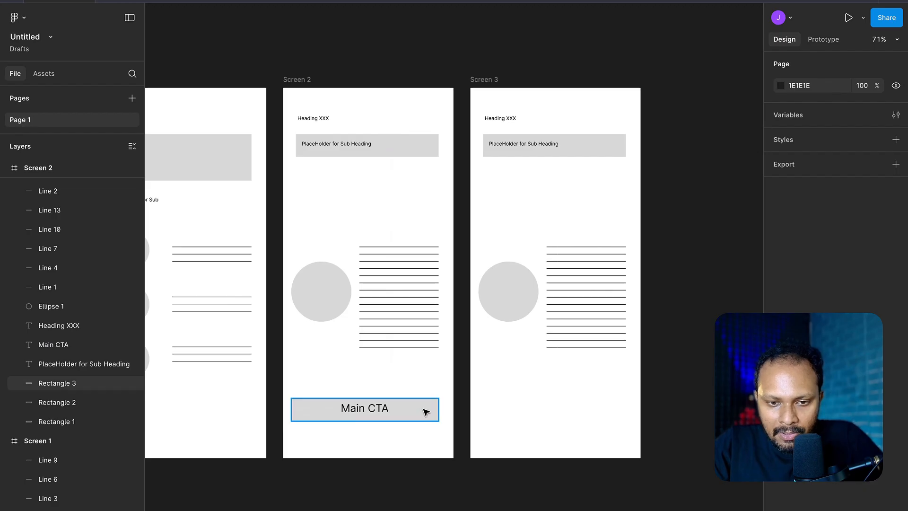
click(824, 40)
drag(440, 410, 506, 315)
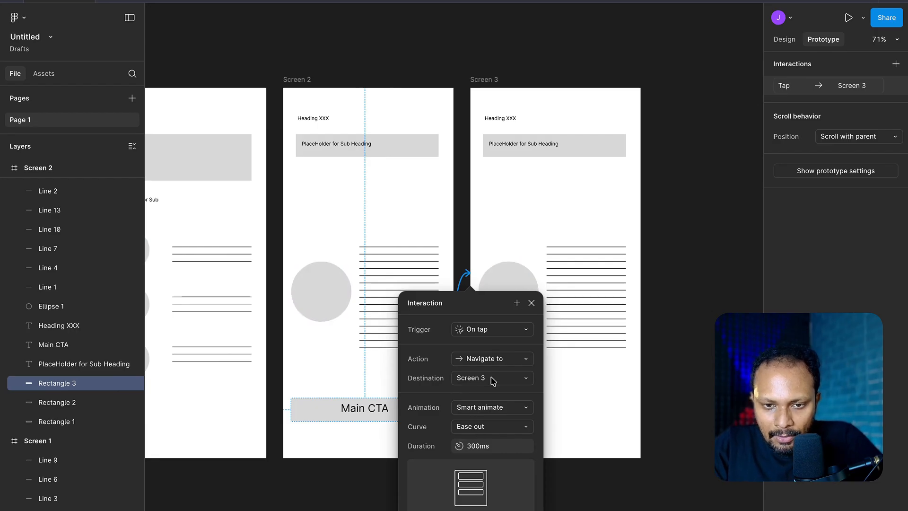
click(488, 431)
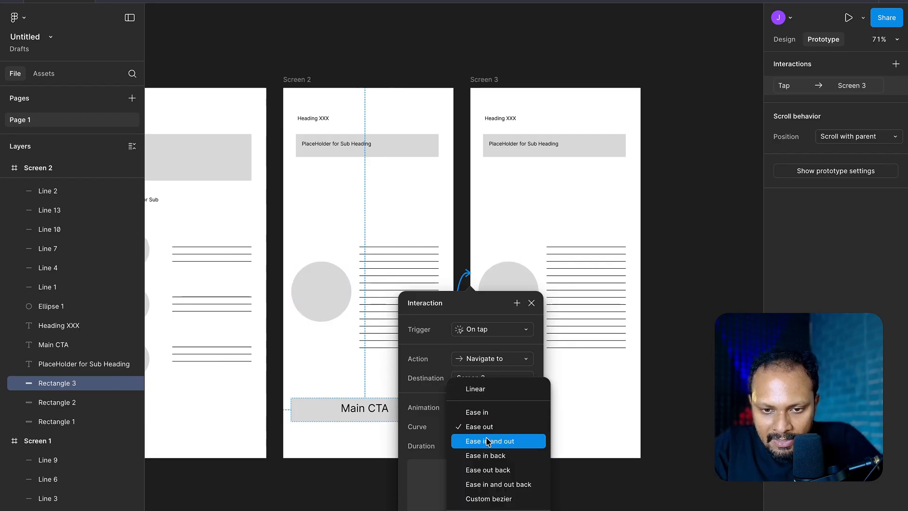
click(488, 438)
scroll(490, 439, down, 1)
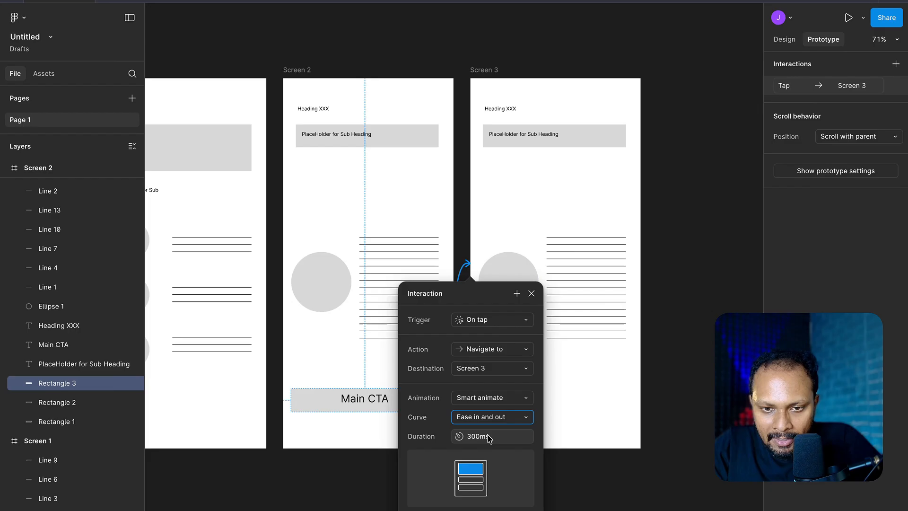
- Examine the action types available for the Main CTA interaction, keeping Navigate to, and close the interaction settings
click(499, 348)
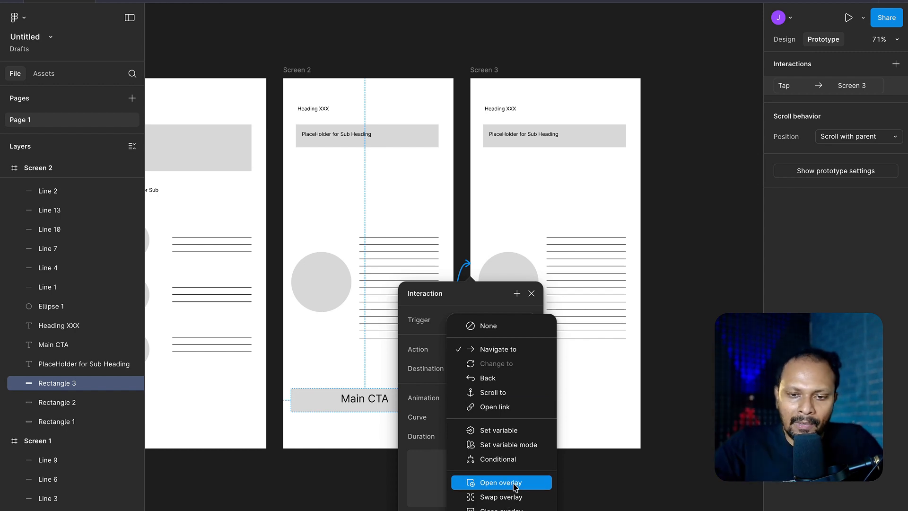
click(599, 358)
scroll(497, 431, down, 1)
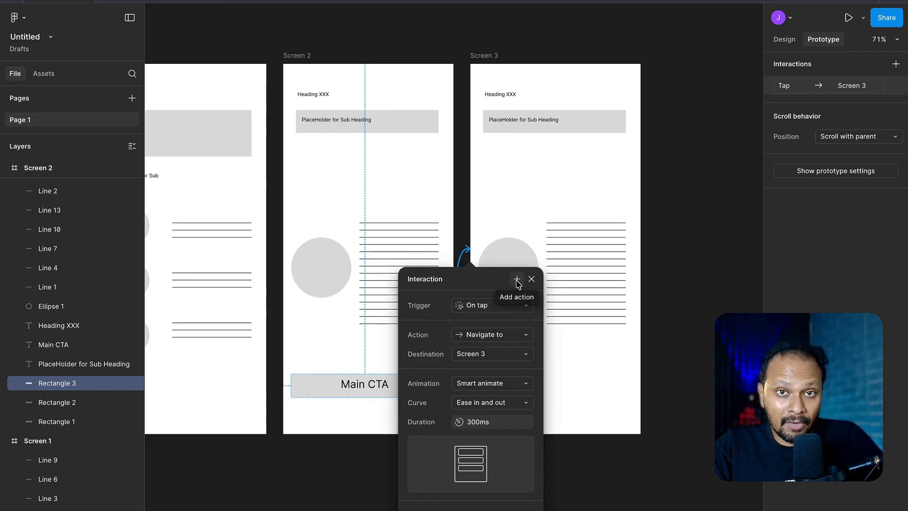
click(532, 280)
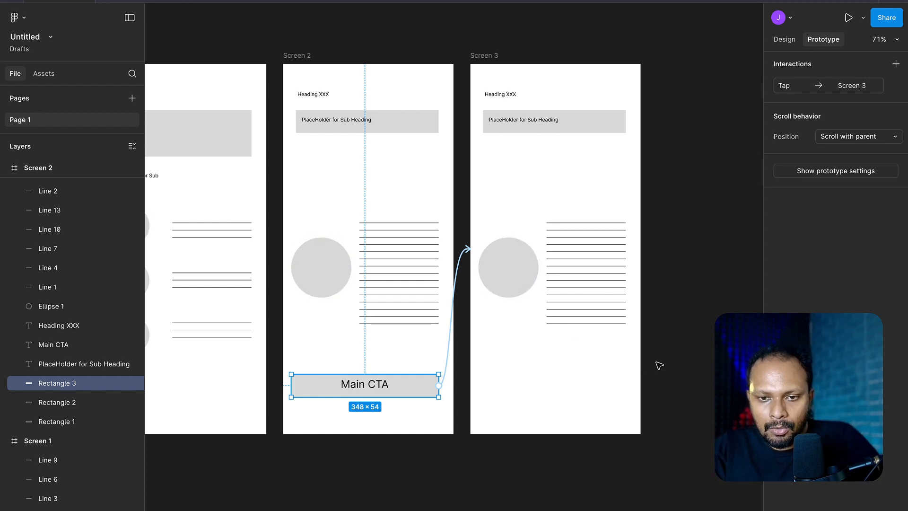
- Move Screen 3's circle and its text lines up to just below the sub-heading bar
drag(665, 361, 519, 222)
drag(516, 262, 515, 193)
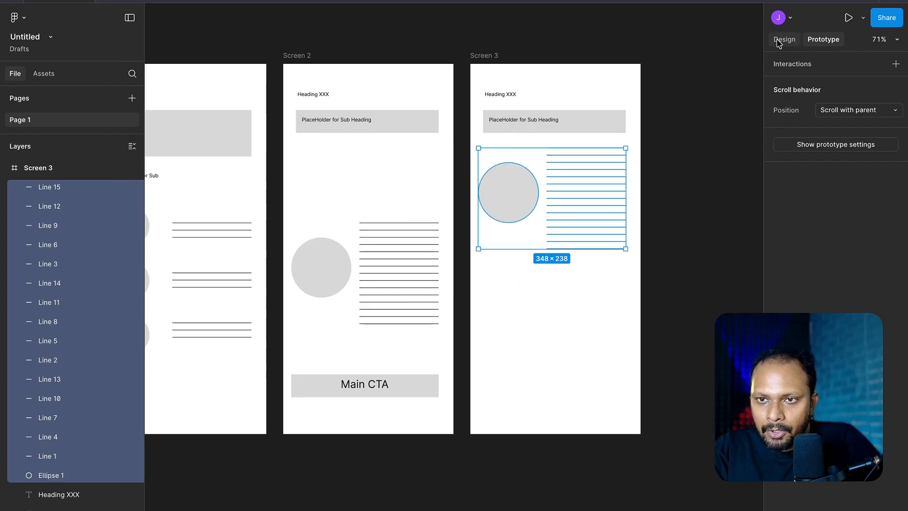
click(784, 39)
click(697, 251)
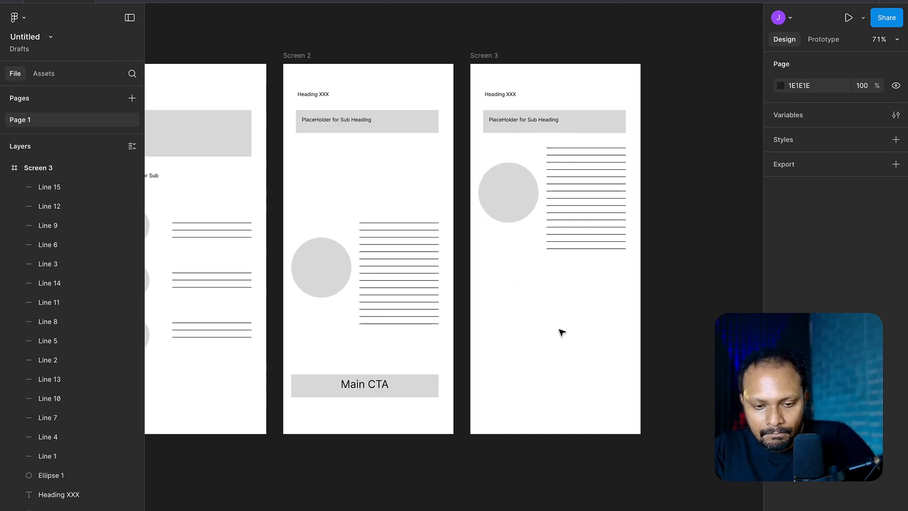
- Create a column of three evenly spaced, aligned rectangles, about 141 × 53 each, below the circle in Screen 3
mouse_move(487, 278)
mouse_down()
mouse_move(559, 294)
mouse_move(535, 325)
mouse_up()
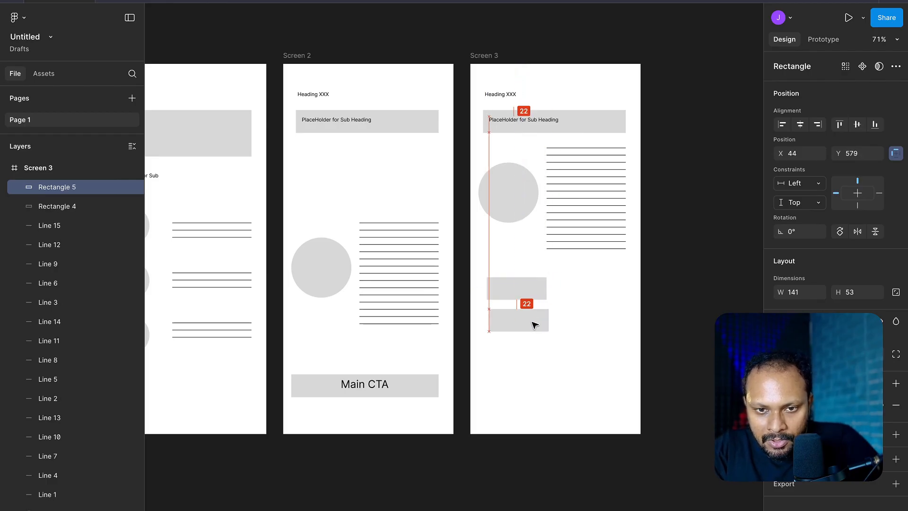
shift+click(536, 297)
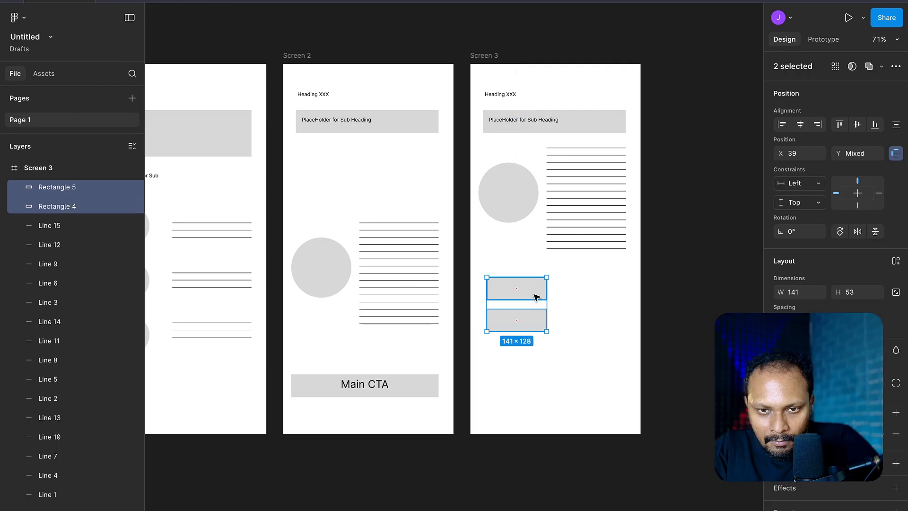
drag(537, 297, 533, 383)
key(ctrl+d)
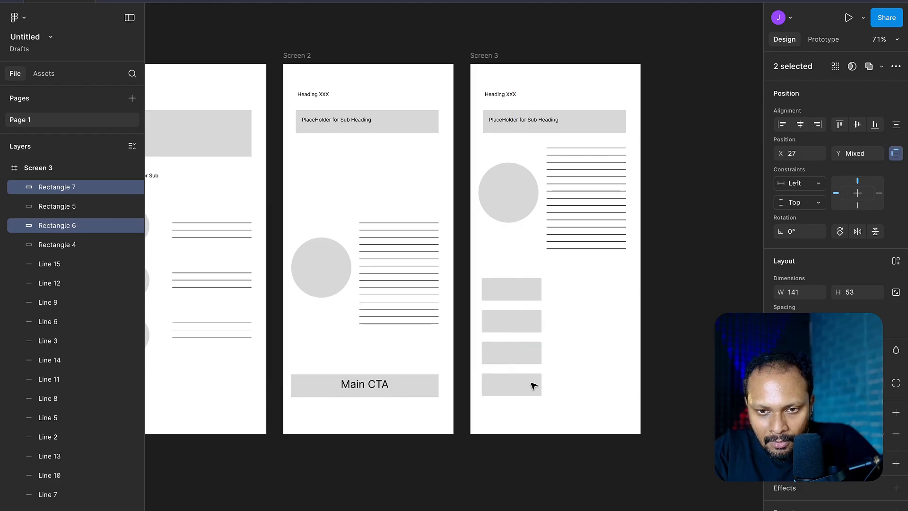
click(665, 301)
click(530, 380)
key(Delete)
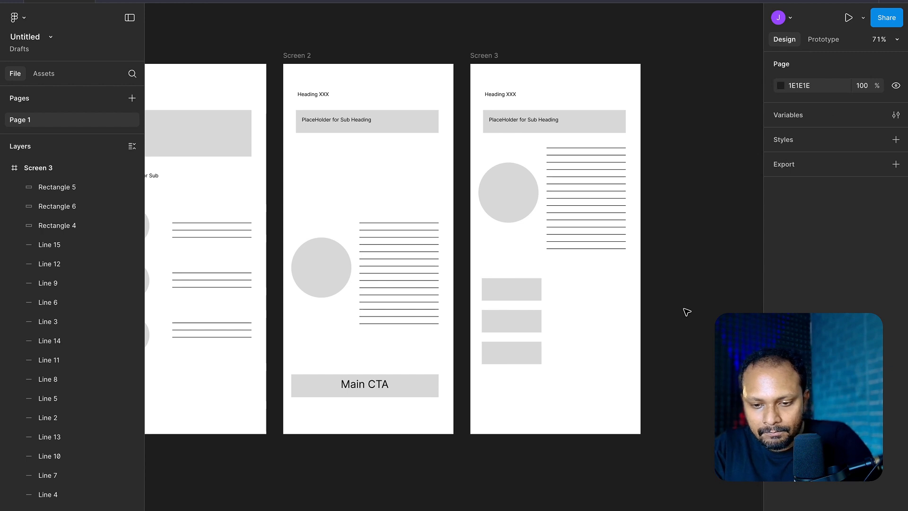
- Add three horizontal lines about 155 wide in Screen 3, one beside each of the stacked rectangles
key(r)
mouse_move(562, 294)
mouse_down()
mouse_move(626, 293)
mouse_move(618, 364)
mouse_move(599, 365)
mouse_up()
key(ctrl+d)
key(ctrl+d)
key(Escape)
click(623, 330)
drag(617, 332, 614, 331)
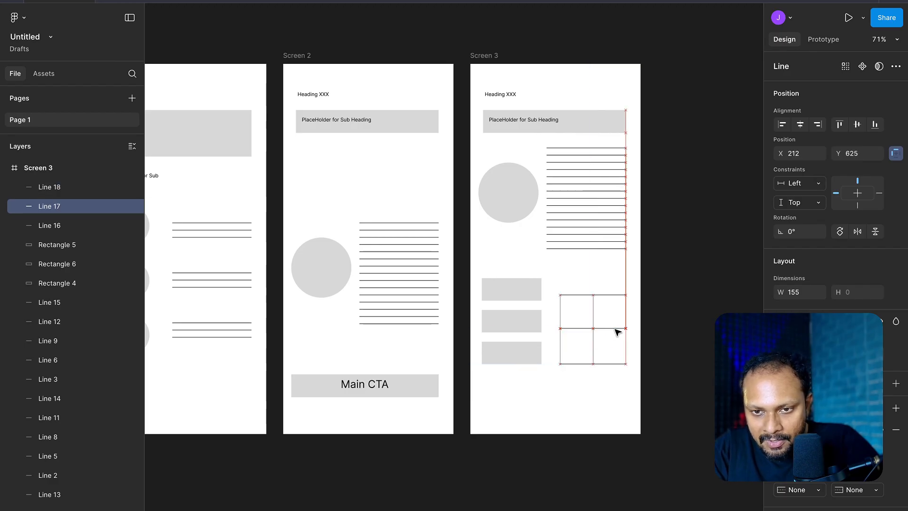
click(663, 316)
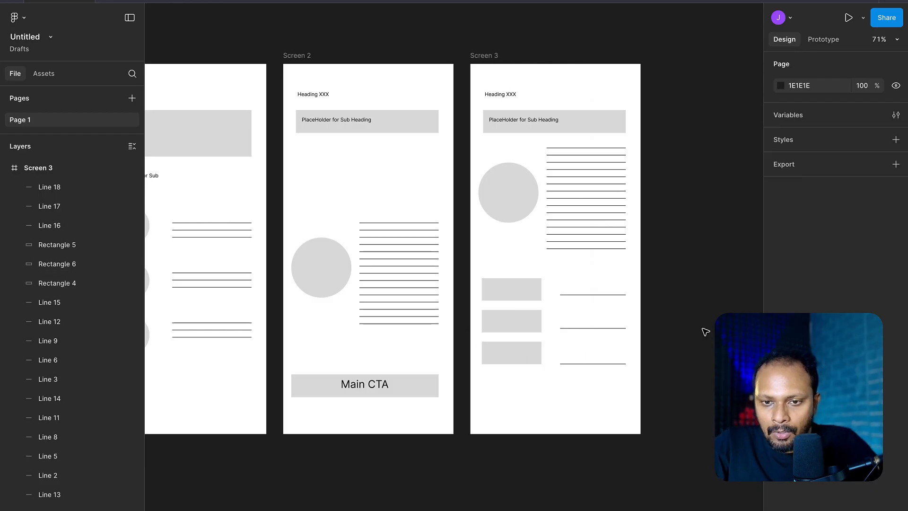
- Copy the Main CTA bar and its text to the bottom of Screen 3 and change the text to "Pay CTA"
click(414, 386)
shift+click(369, 385)
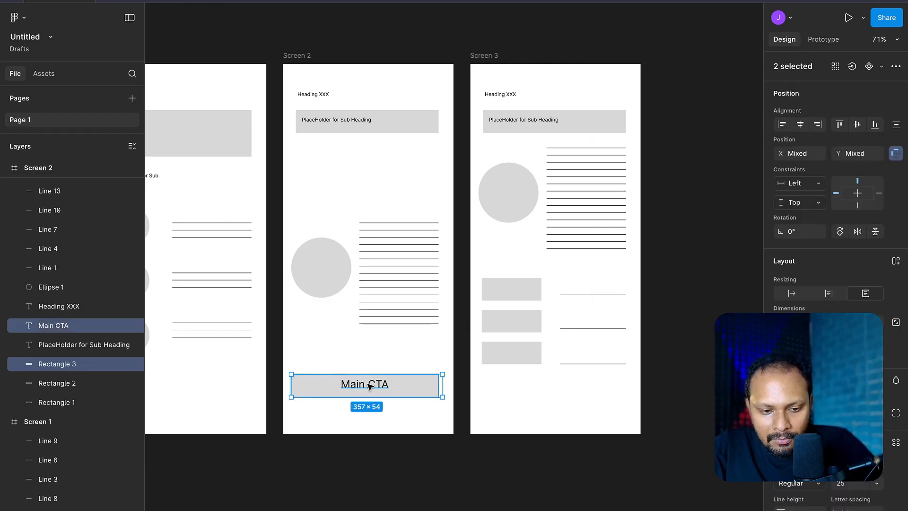
drag(370, 385, 561, 407)
double_click(559, 403)
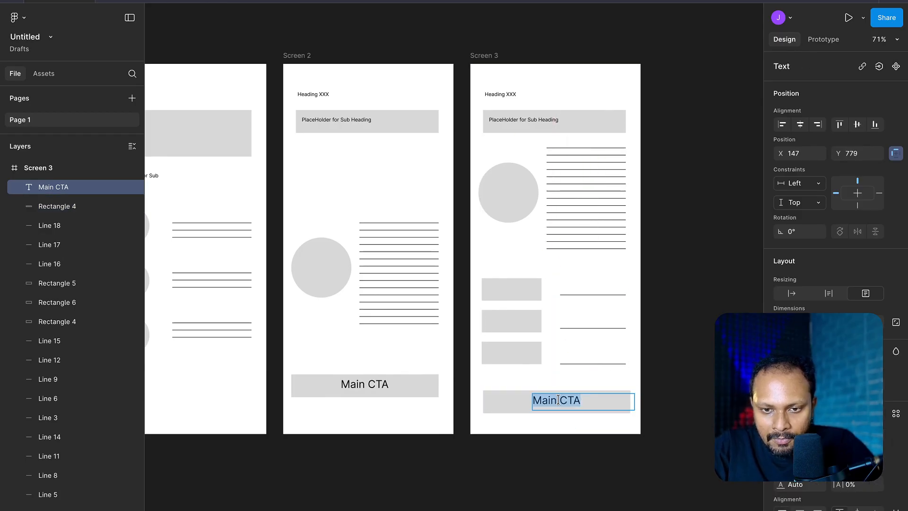
text(Pay VTA)
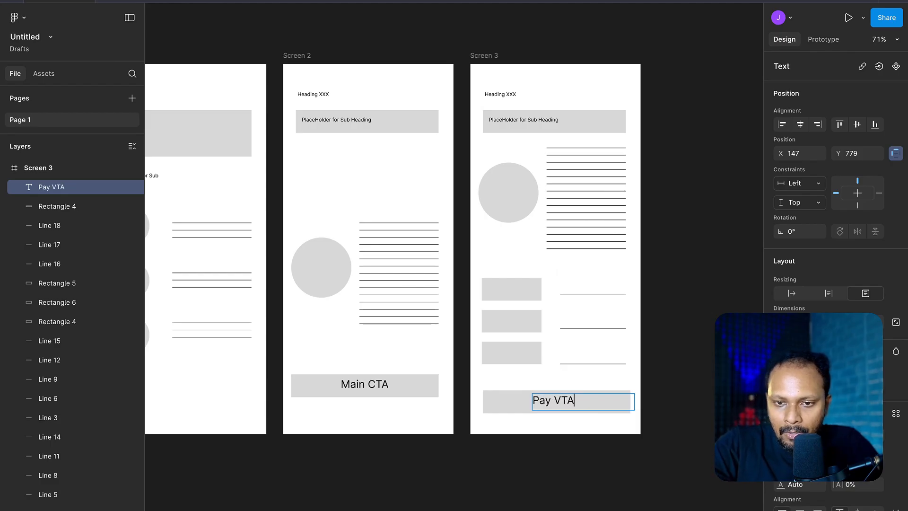
key(BackSpace)
key(BackSpace)
text(CTA)
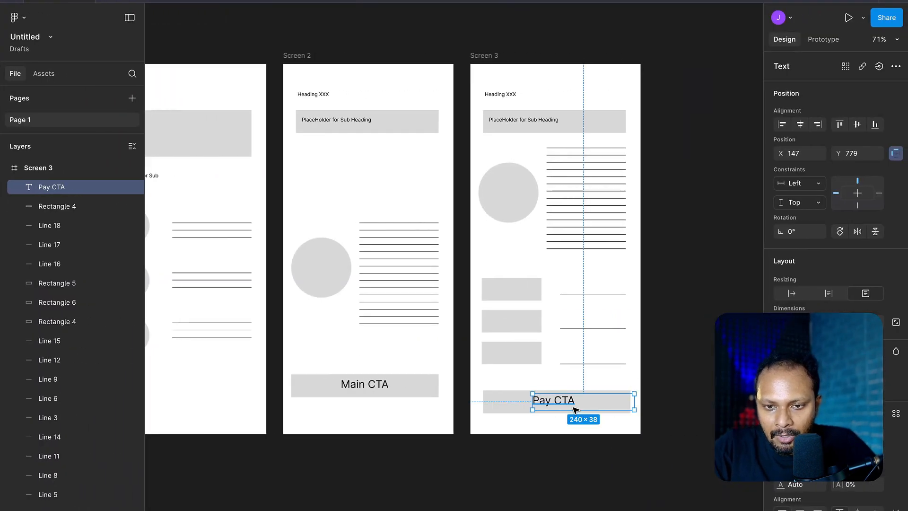
- Centre-align the "Pay CTA" text and position it in the middle of its bar, at about X 79, Y 784
mouse_move(574, 407)
mouse_down()
mouse_move(553, 399)
mouse_move(563, 403)
mouse_up()
click(800, 510)
click(702, 388)
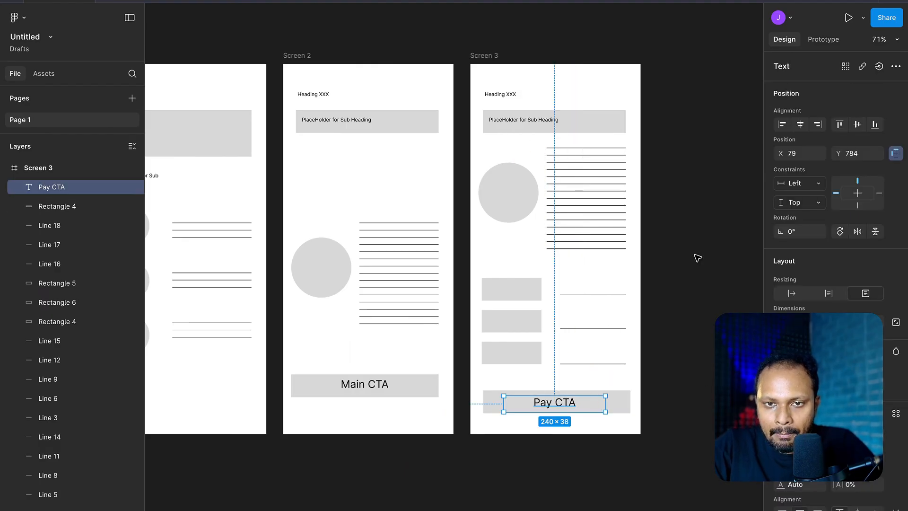
- Open an inline prototype preview starting from the Screen 1 frame
scroll(698, 258, down, 2)
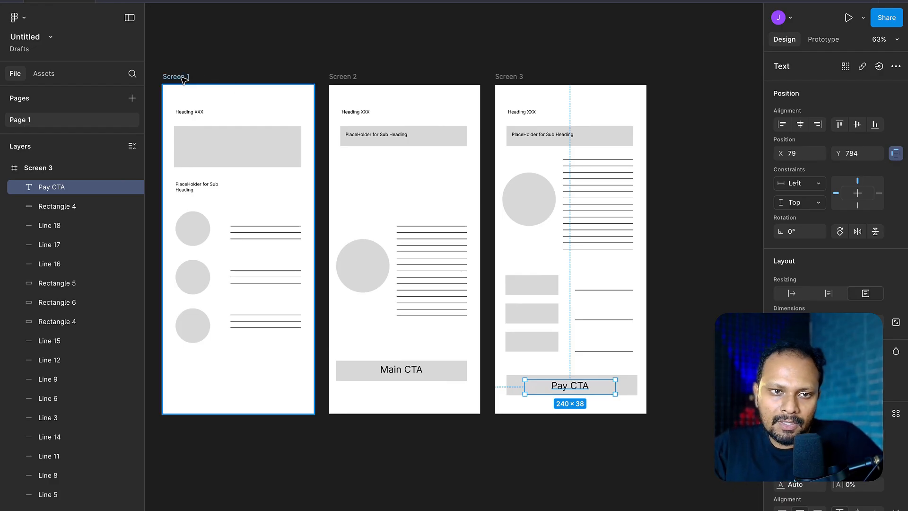
click(455, 368)
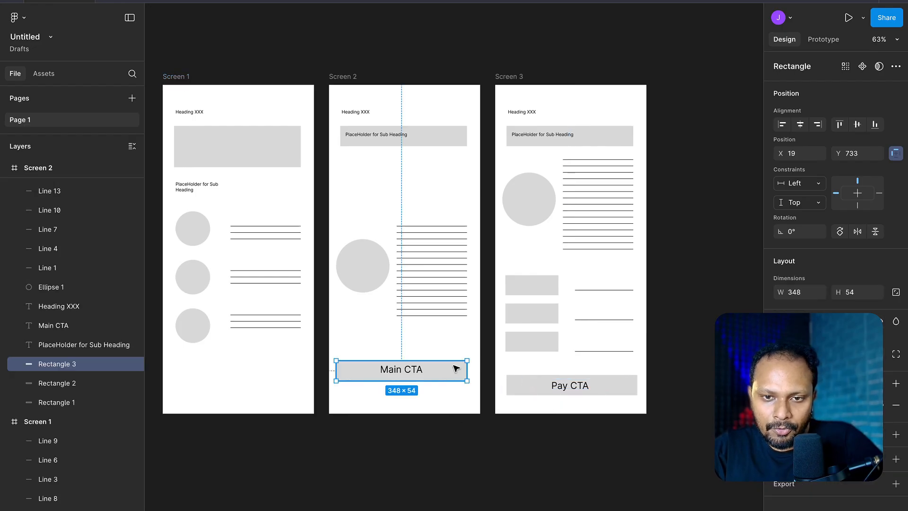
click(175, 77)
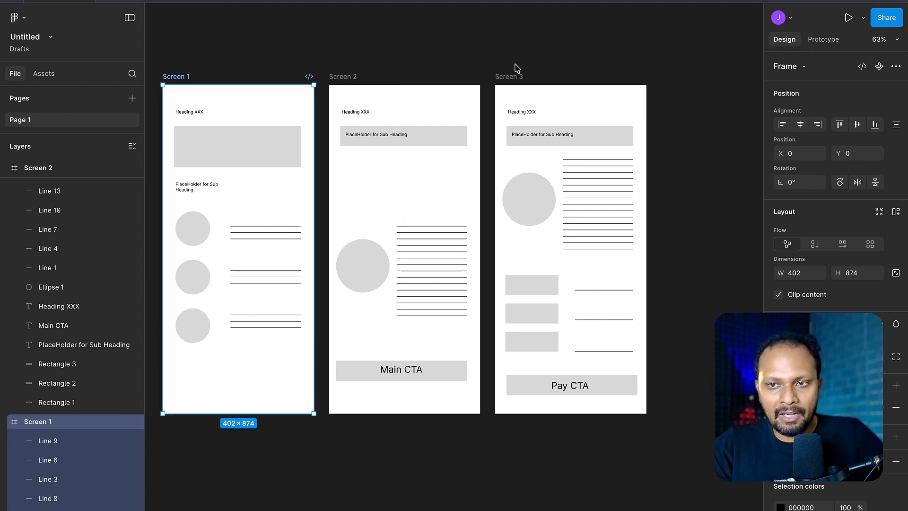
click(864, 18)
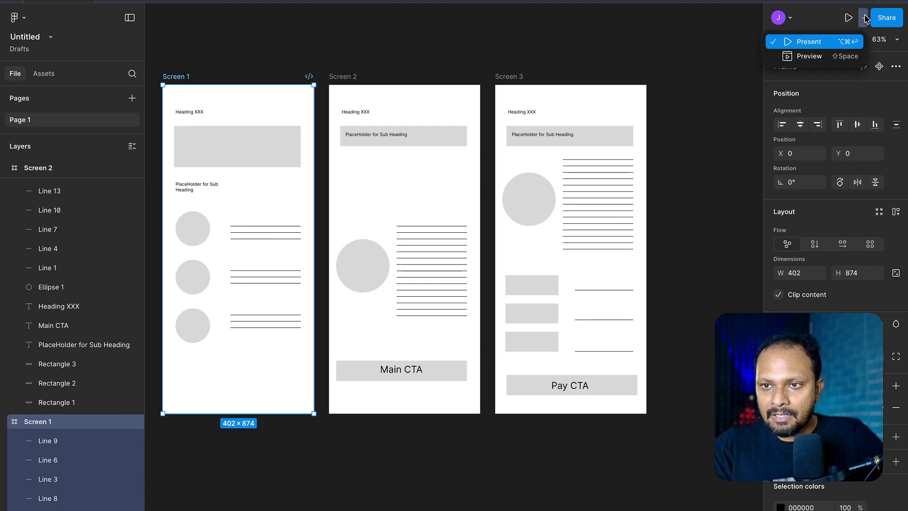
click(810, 56)
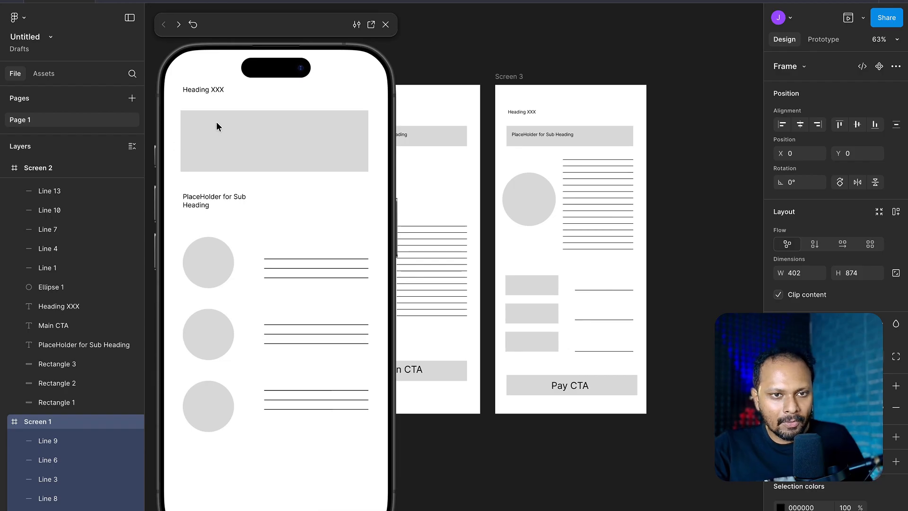
- Test the prototype links from Screen 1's first circle through Main CTA to Screen 3 twice, and close the preview
click(221, 269)
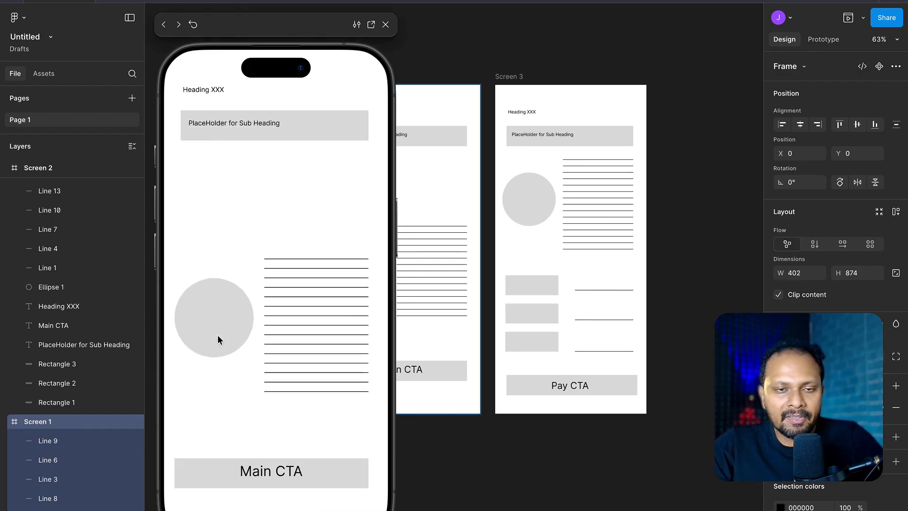
click(234, 470)
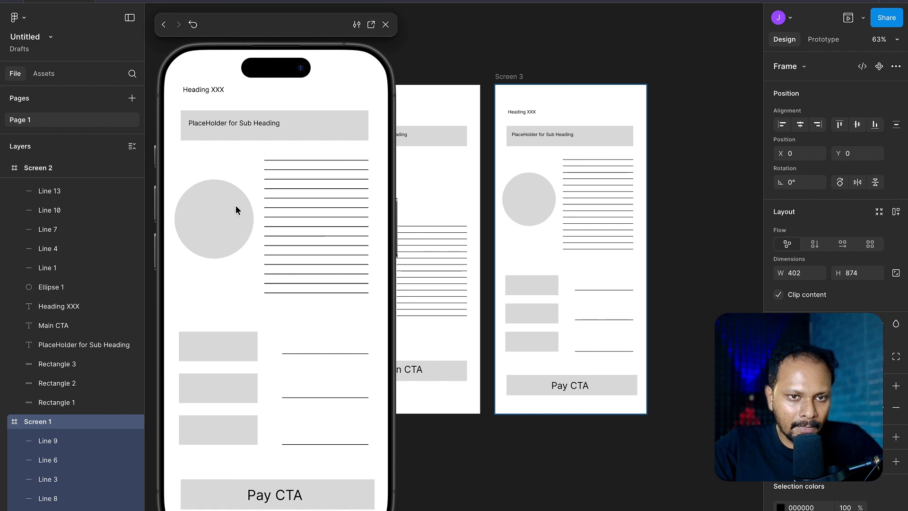
click(240, 378)
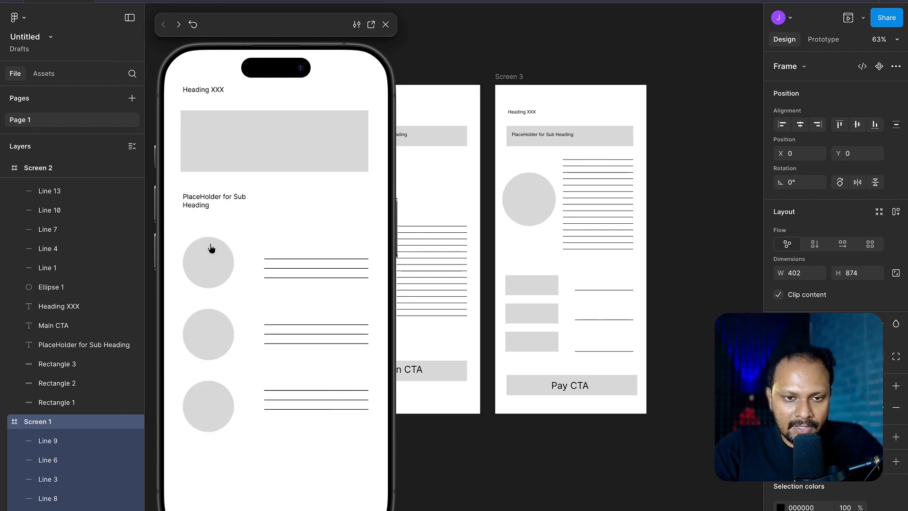
click(208, 276)
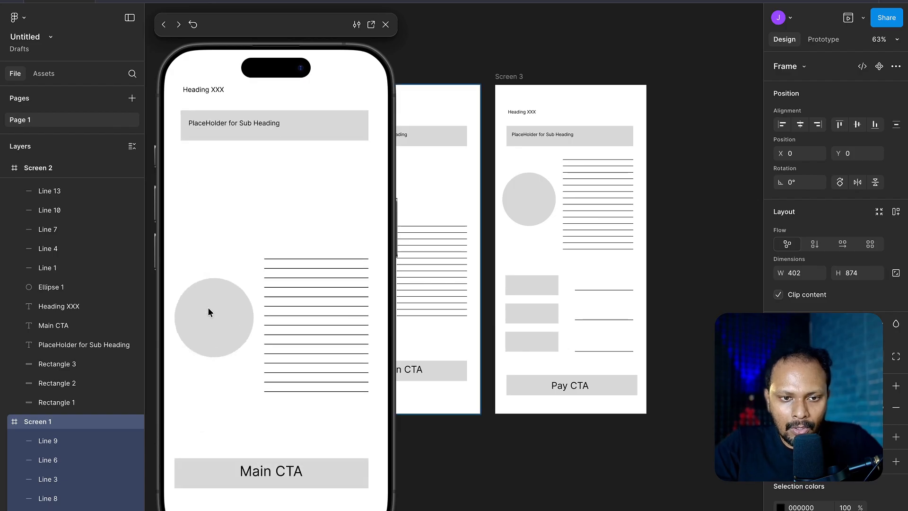
click(209, 312)
click(238, 484)
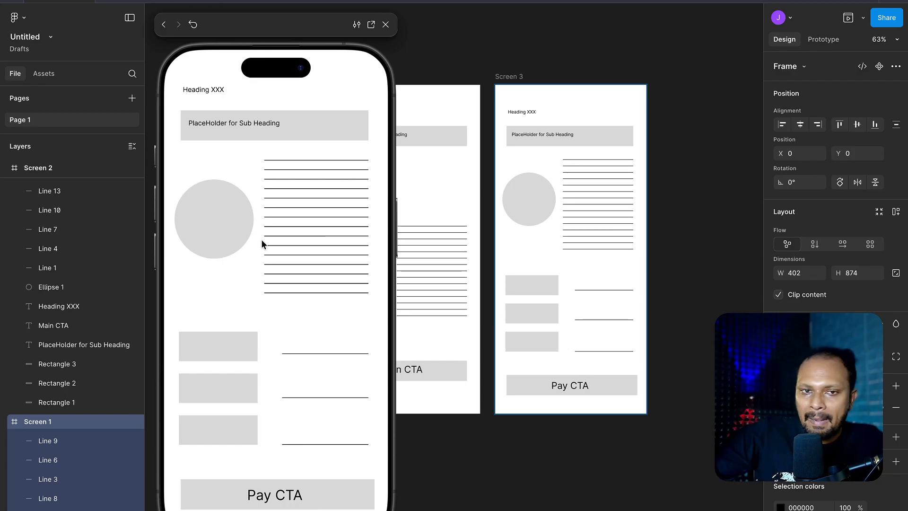
click(386, 24)
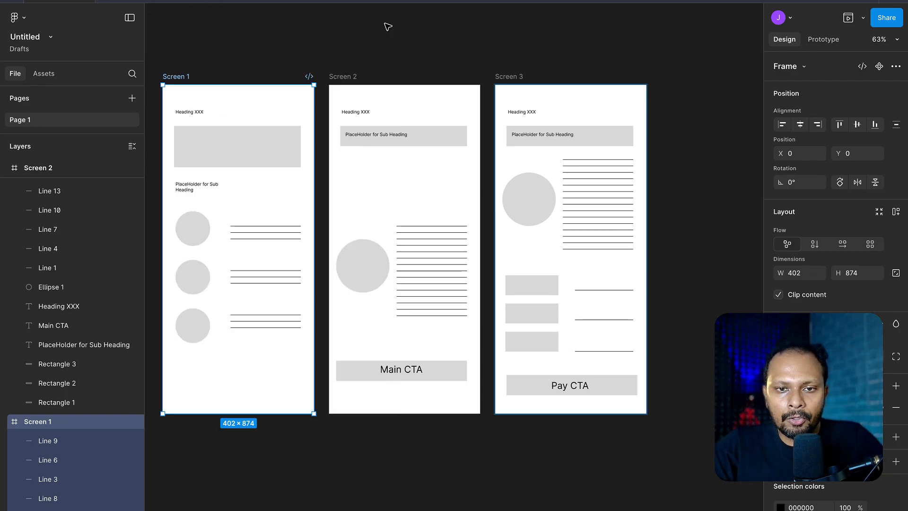
- Launch the Wireframe Designer plugin with no frame selected
scroll(391, 223, left, 3)
scroll(393, 222, down, 5)
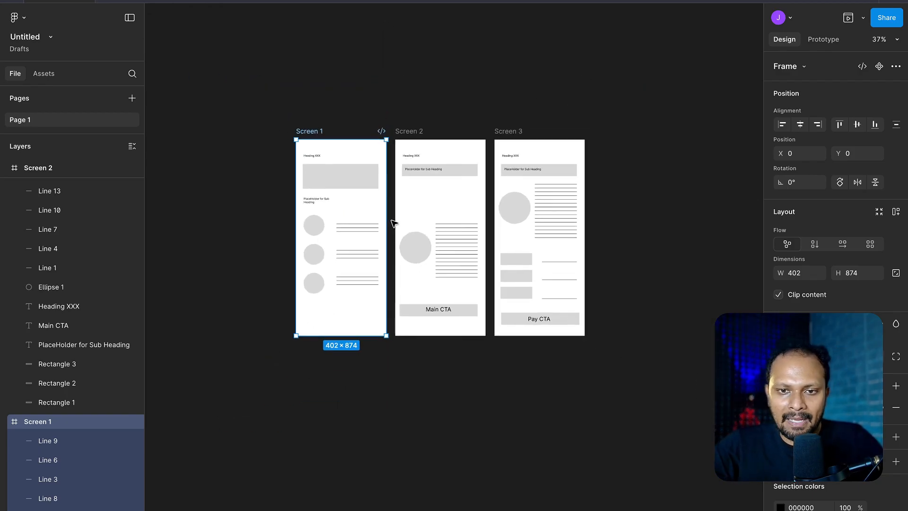
scroll(394, 223, right, 3)
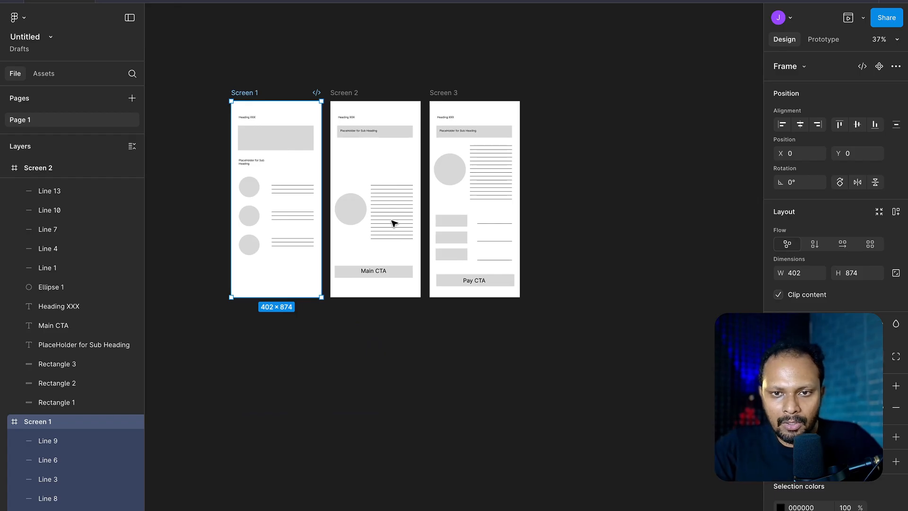
click(694, 219)
right_click(644, 243)
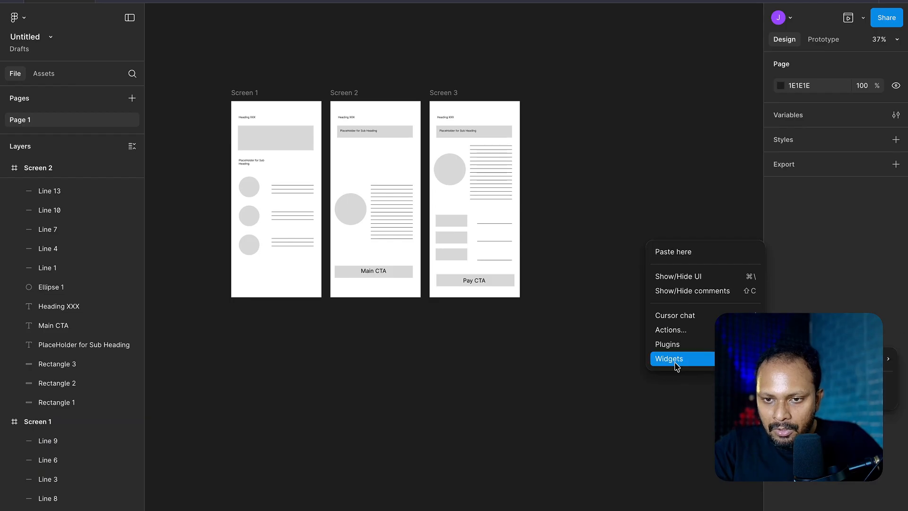
mouse_move(681, 350)
click(818, 358)
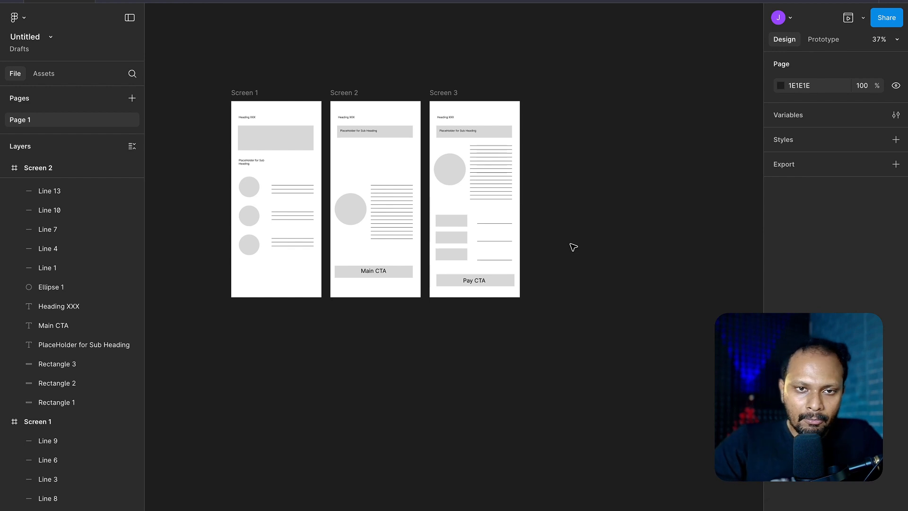
- Generate a mobile wireframe from the prompt "wireframe for bankimg transcation app with login pay screen benefiviary and addition of funds screens to be shown"
click(649, 228)
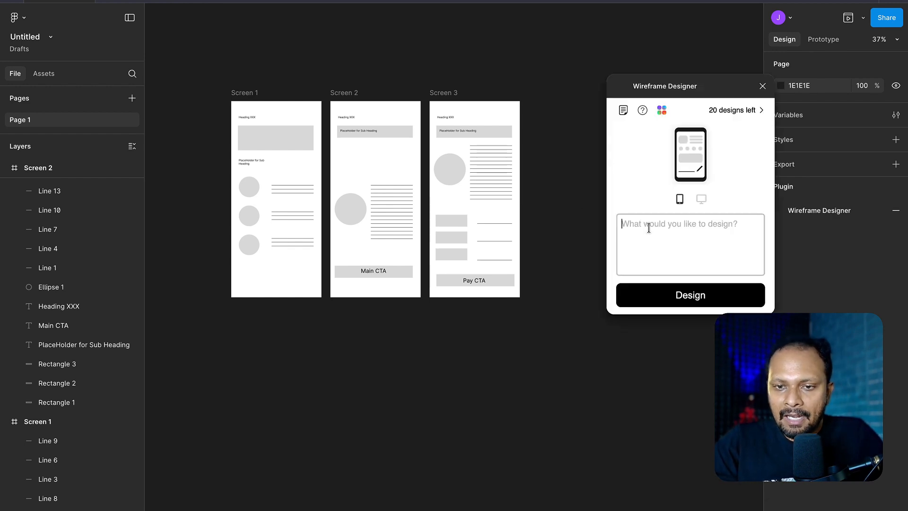
text(wireframe for banki)
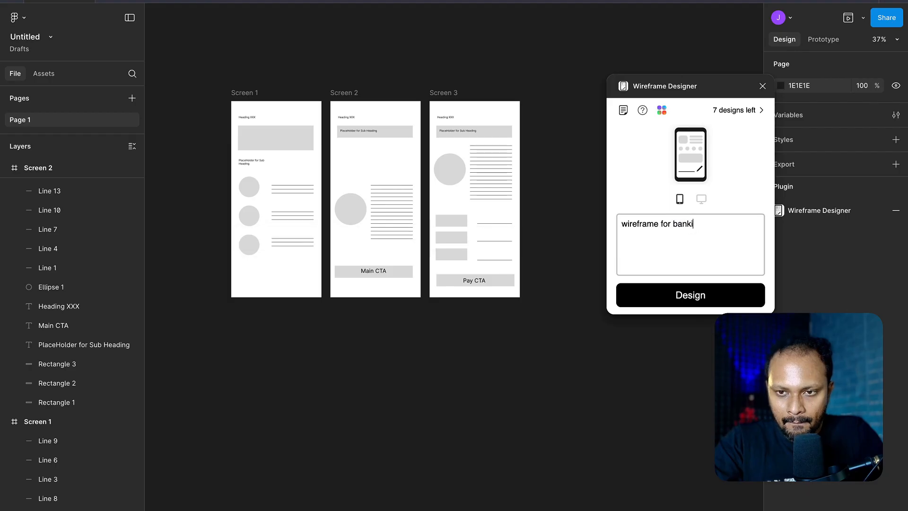
text(transcation)
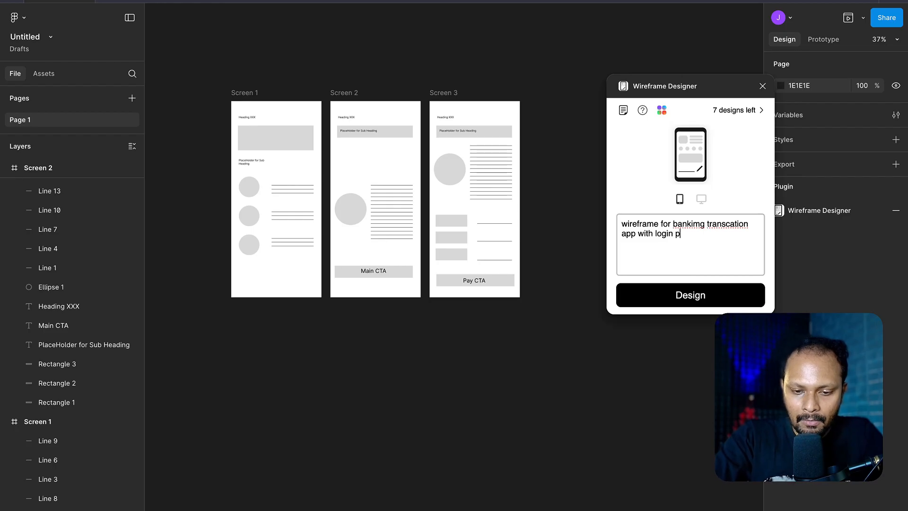
text(app with login pay screen be)
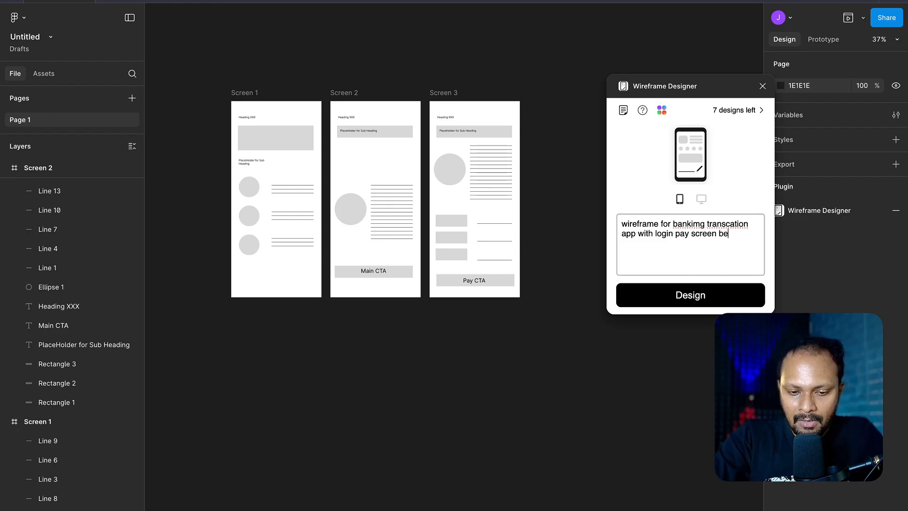
text(nefiviary)
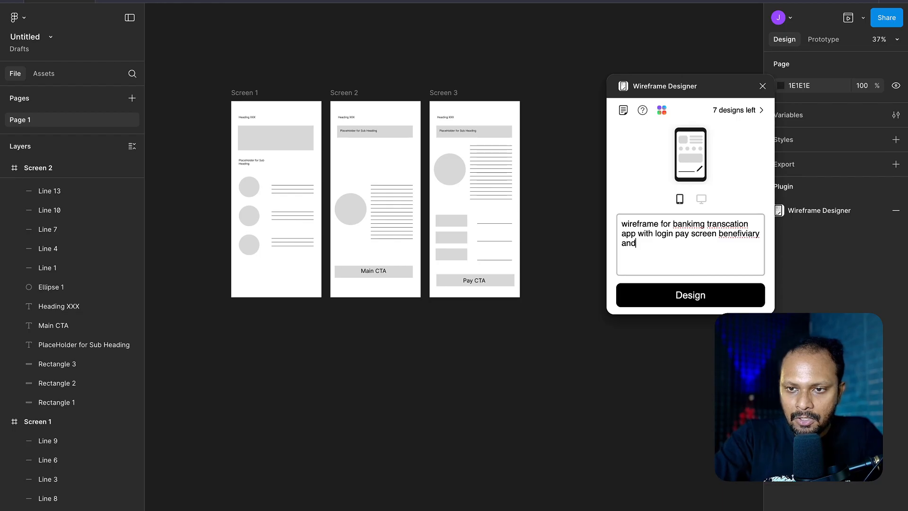
text( and TA)
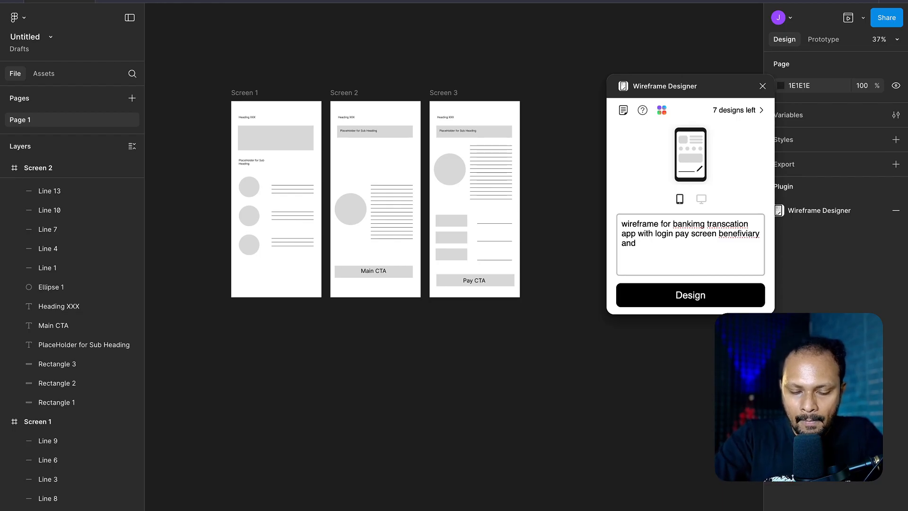
text(dition of )
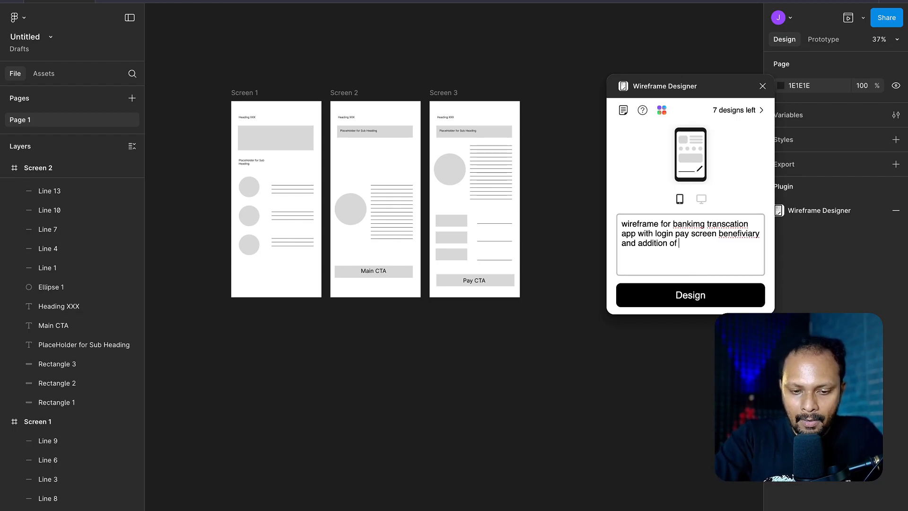
text(funds screens t)
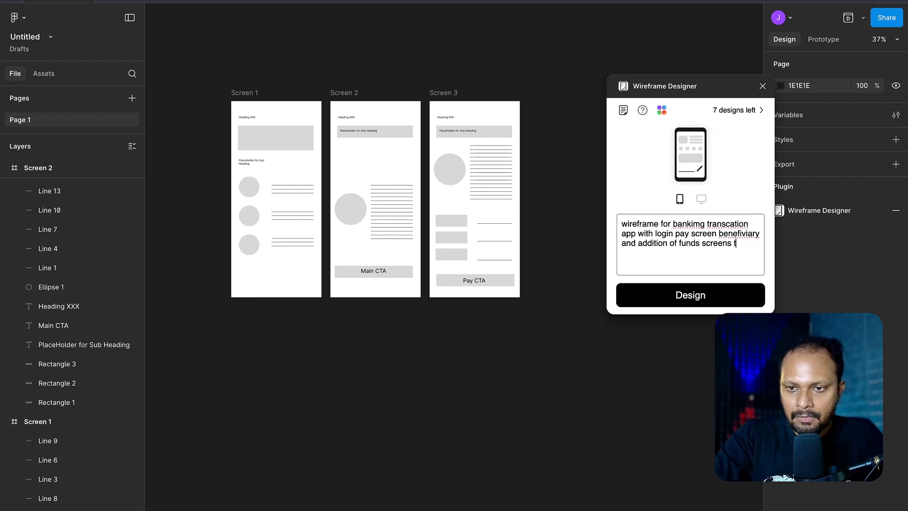
text(o be shown)
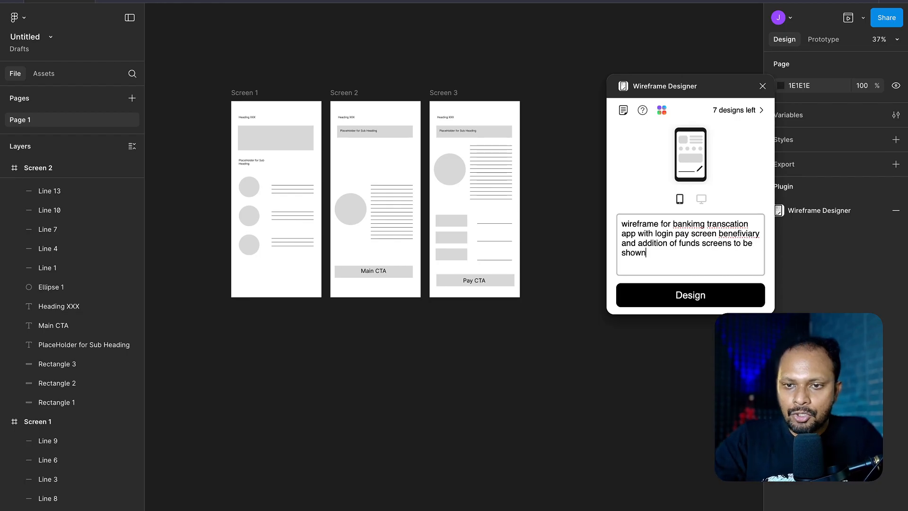
click(690, 294)
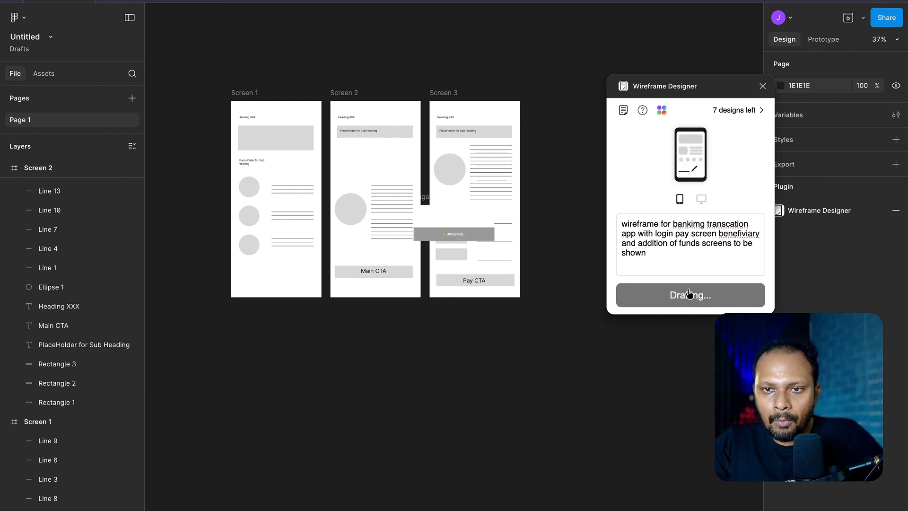
- Examine the generated banking wireframe from its login fields down to the beneficiary section and bottom navigation
scroll(447, 218, up, 8)
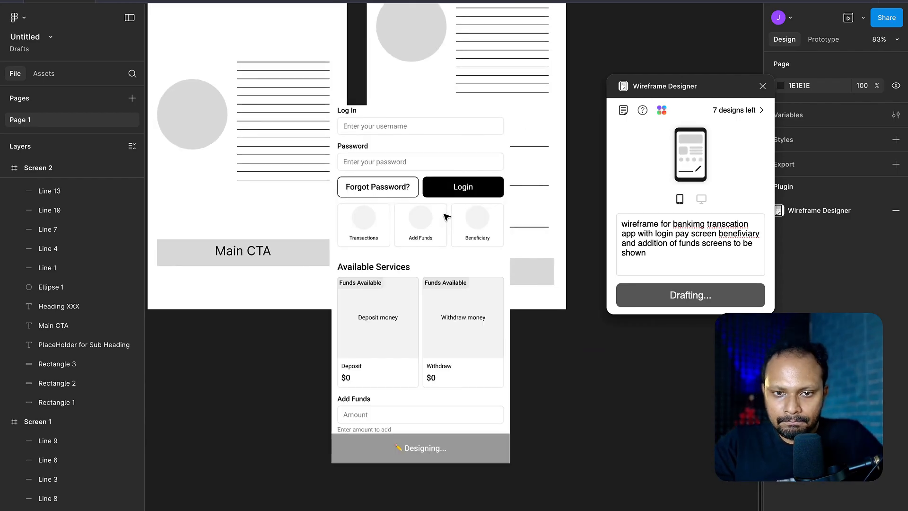
scroll(436, 239, down, 2)
scroll(436, 239, down, 1)
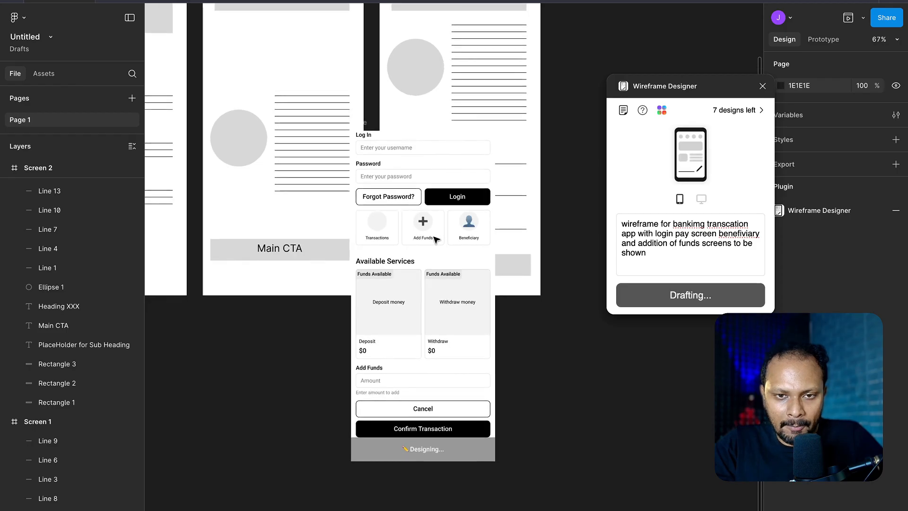
scroll(435, 240, down, 2)
scroll(436, 239, right, 1)
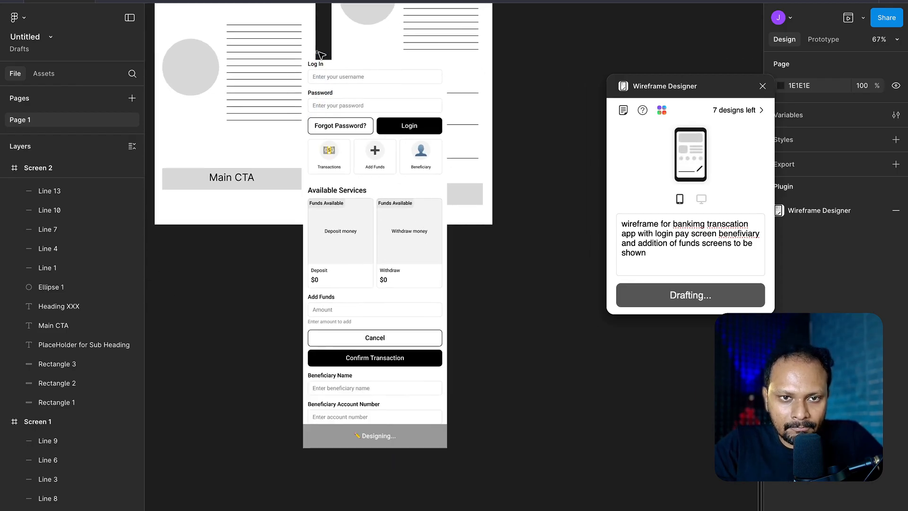
scroll(359, 285, up, 3)
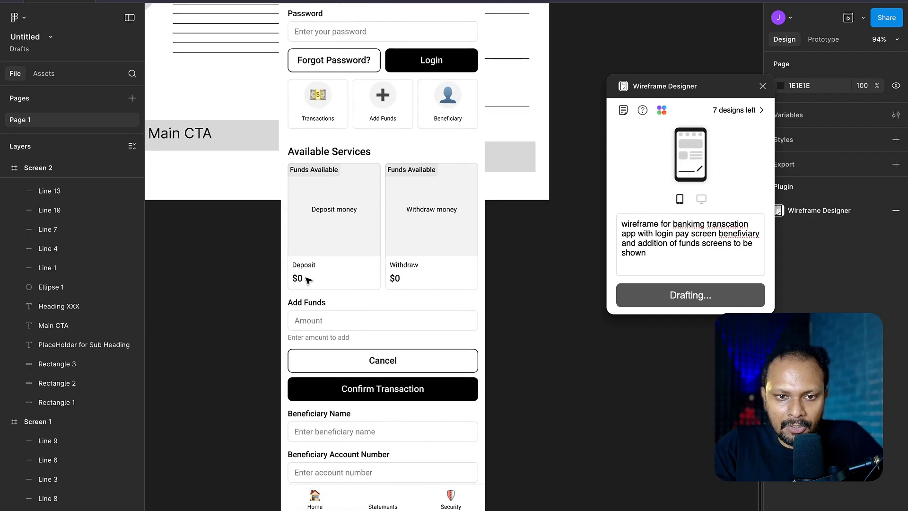
scroll(361, 276, down, 2)
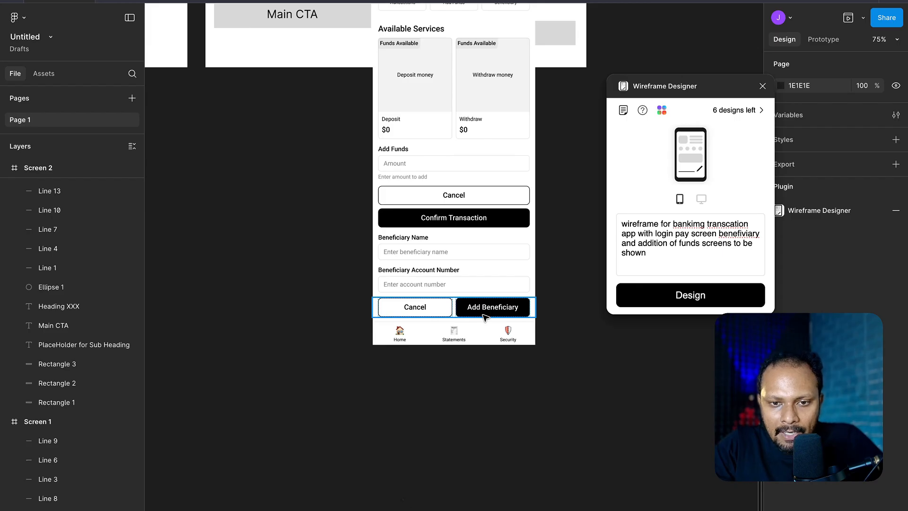
scroll(485, 312, up, 5)
scroll(485, 312, right, 3)
scroll(357, 156, up, 4)
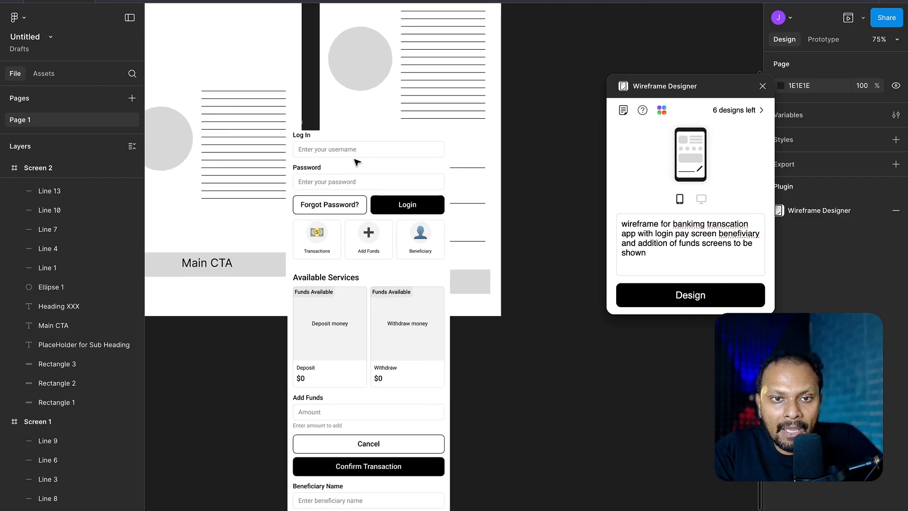
- Move the generated Page frame clear of Screen 3 to X 1326, Y 0, and close the Wireframe Designer plugin
drag(305, 123, 536, 96)
scroll(464, 181, right, 5)
scroll(464, 181, right, 2)
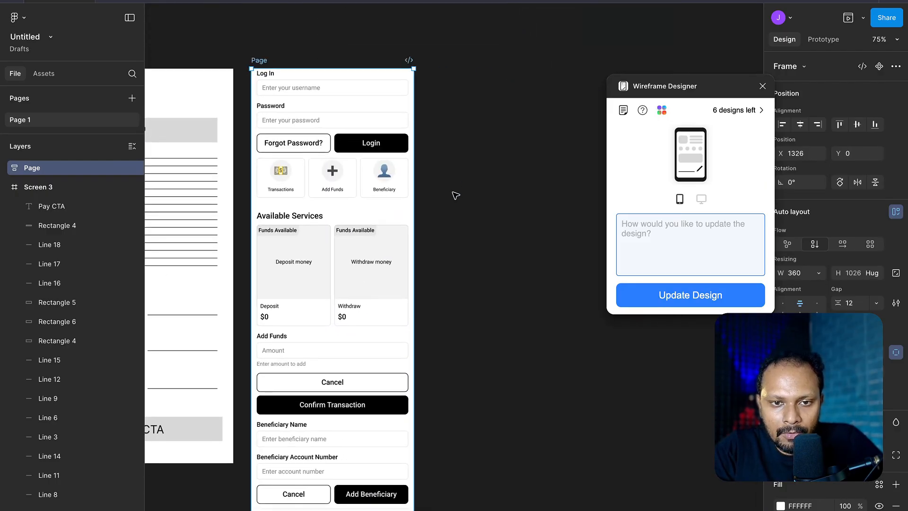
scroll(456, 196, down, 2)
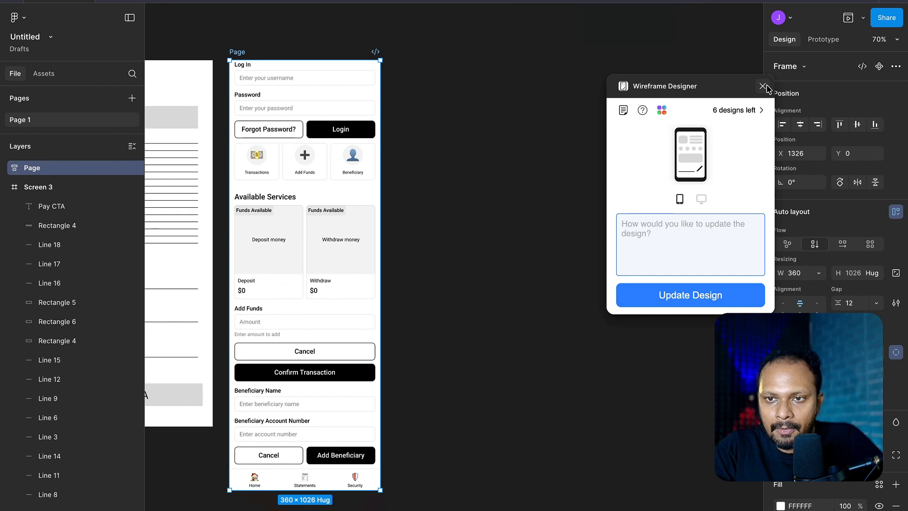
click(763, 86)
- Duplicate the generated Page frame, with the copy beside it at X 1726, Y 0
click(499, 186)
click(239, 53)
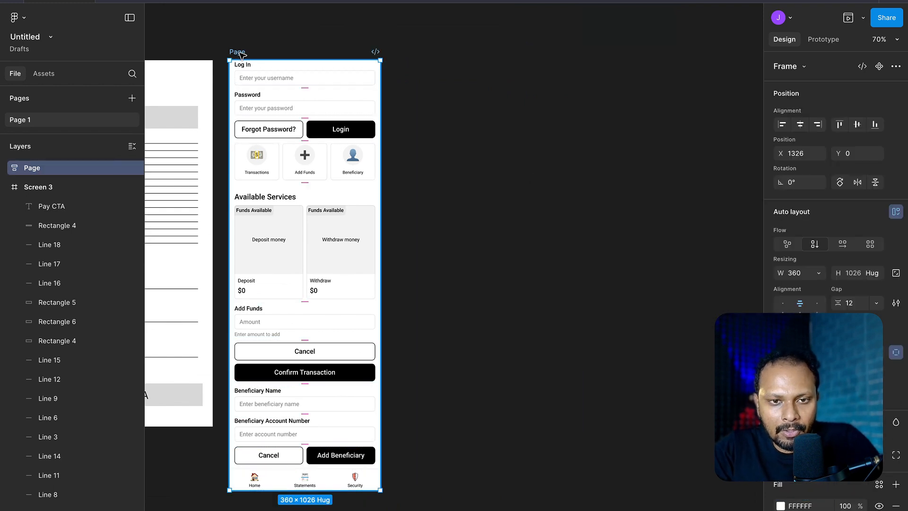
key(ctrl+d)
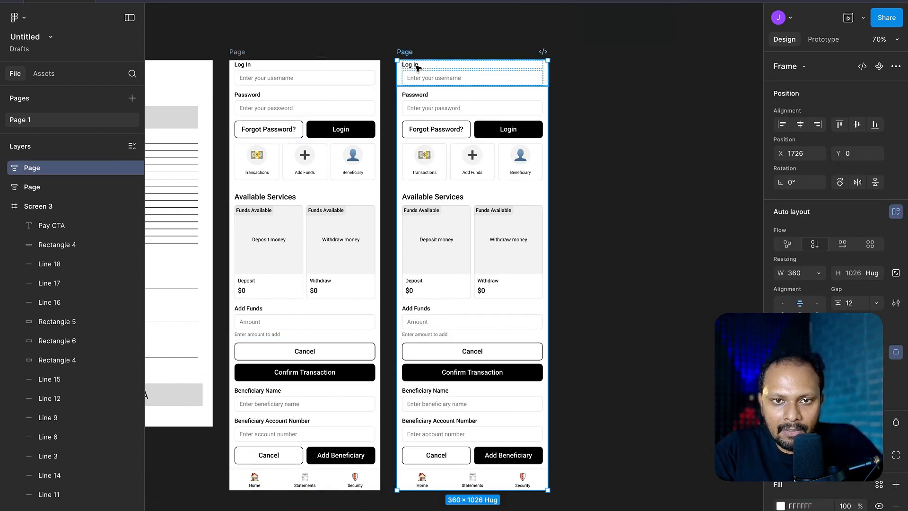
- Link the Forgot Password and Login button row of the original banking Page frame to the duplicated Page frame as a prototype interaction
click(362, 134)
click(824, 39)
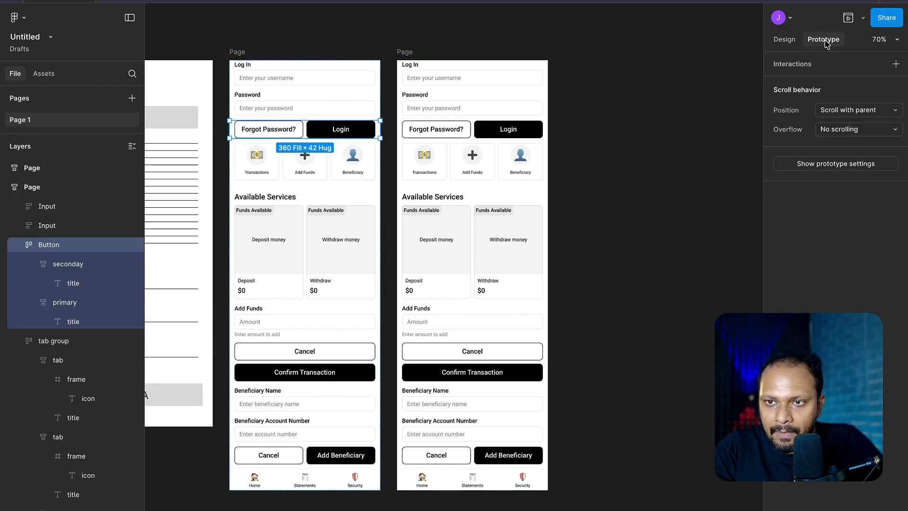
mouse_move(388, 134)
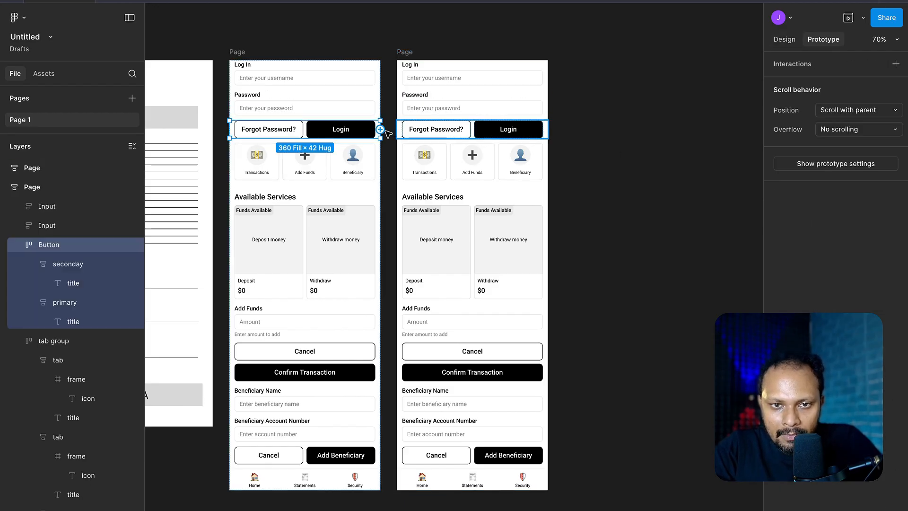
drag(380, 129, 419, 163)
click(710, 218)
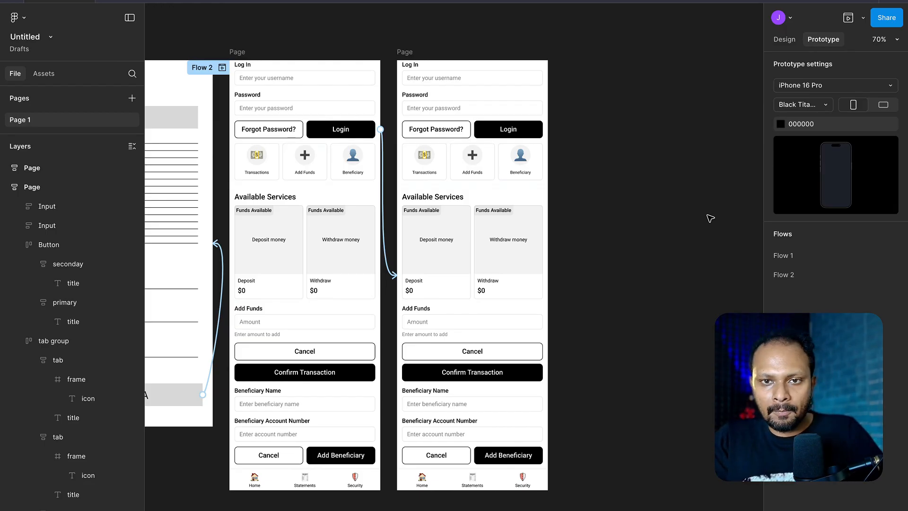
- Cut the grey circle on Screen 2 into a three-quarter pie with its upper-right quarter removed
scroll(711, 218, left, 8)
scroll(454, 359, up, 10)
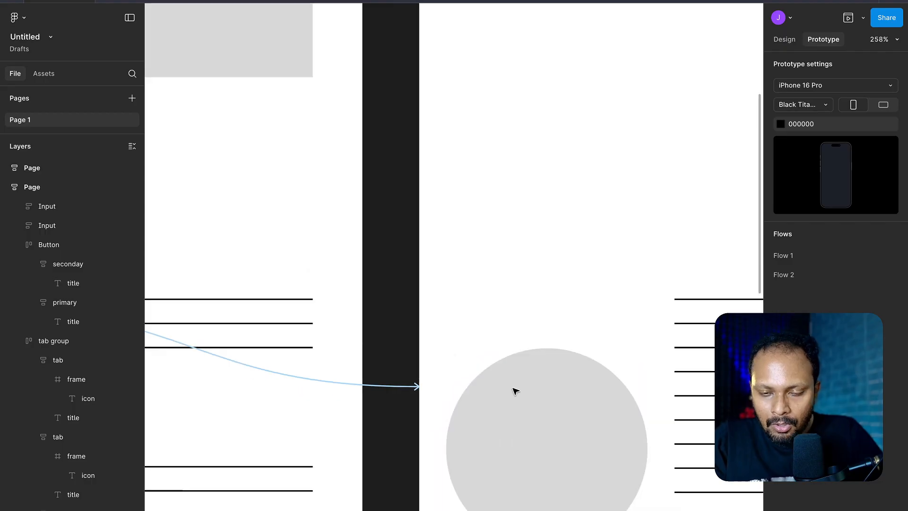
scroll(515, 391, down, 10)
click(446, 291)
drag(434, 257, 447, 264)
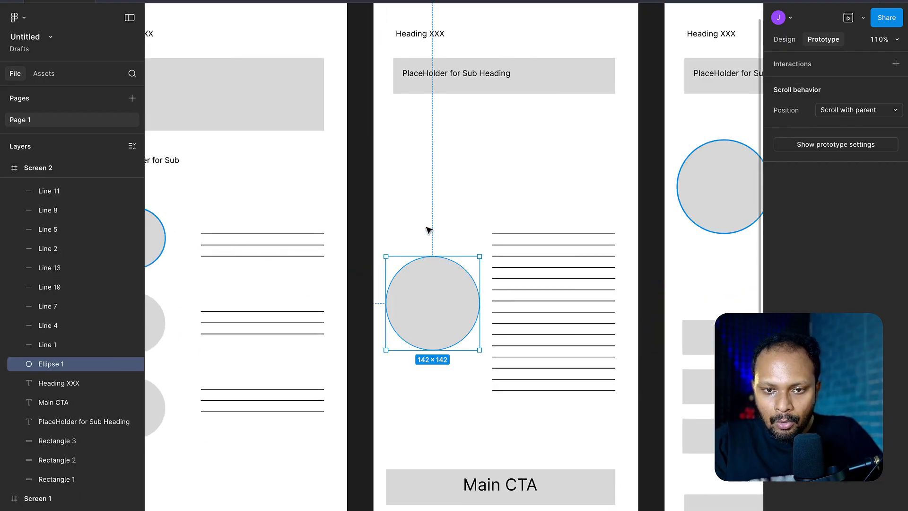
click(784, 39)
drag(475, 305, 432, 255)
click(358, 166)
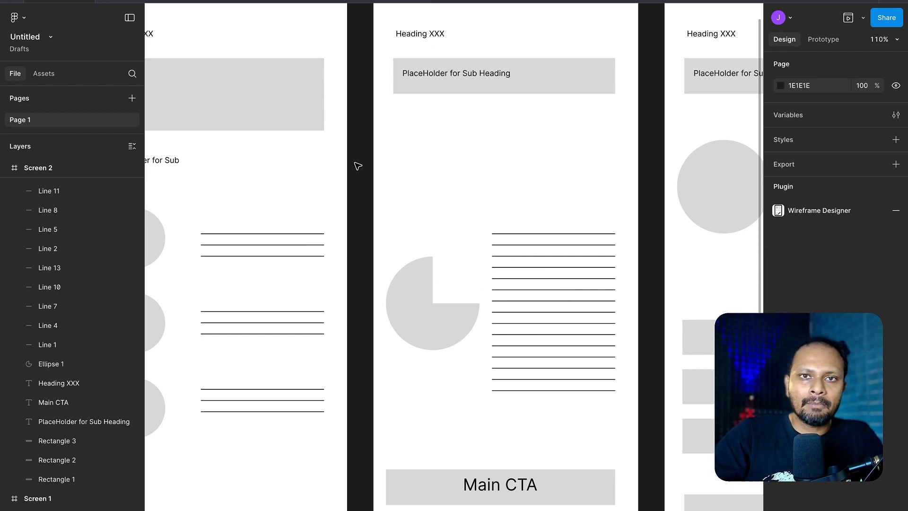
- Rotate the open wedge of Screen 2's pie shape so that it faces the text lines beside it
click(408, 307)
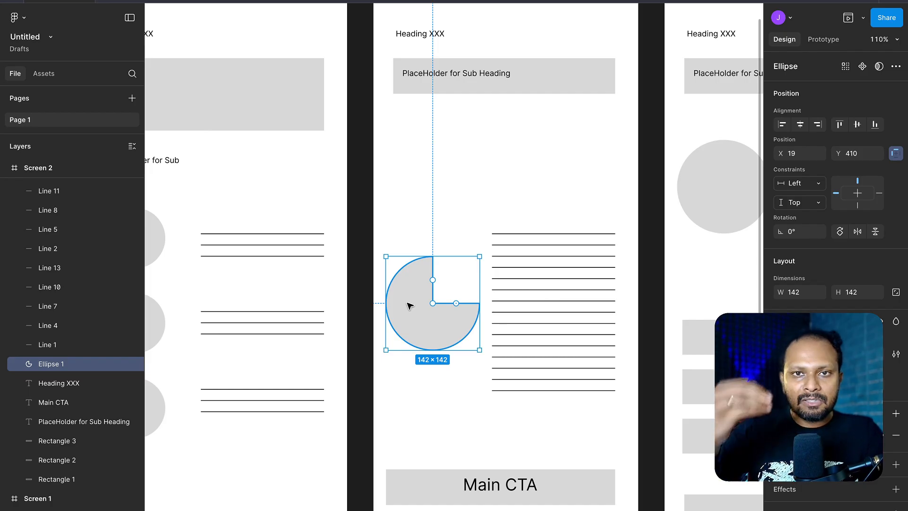
drag(441, 283, 470, 326)
click(482, 193)
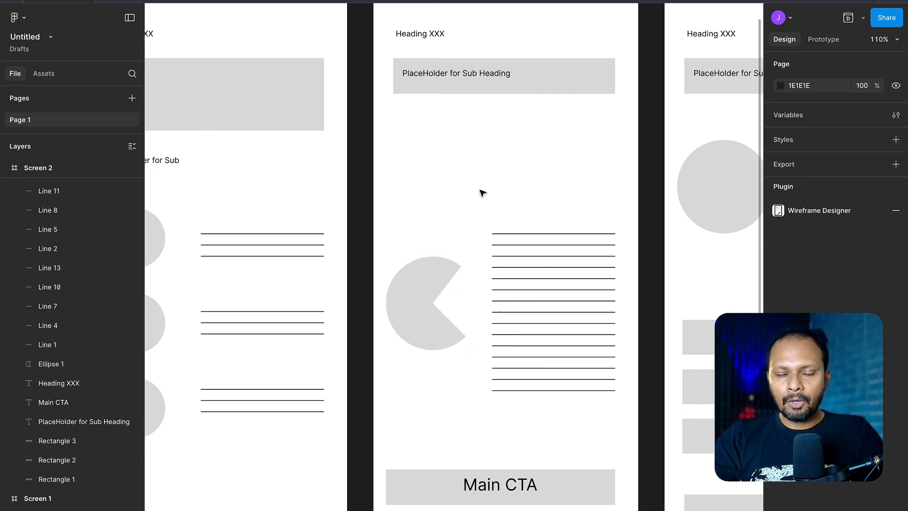
- Switch to the Wireframes mind map and review the Core Components branch down to annotated interaction notes
key(super+Tab)
key(super+Tab)
key(super+Tab)
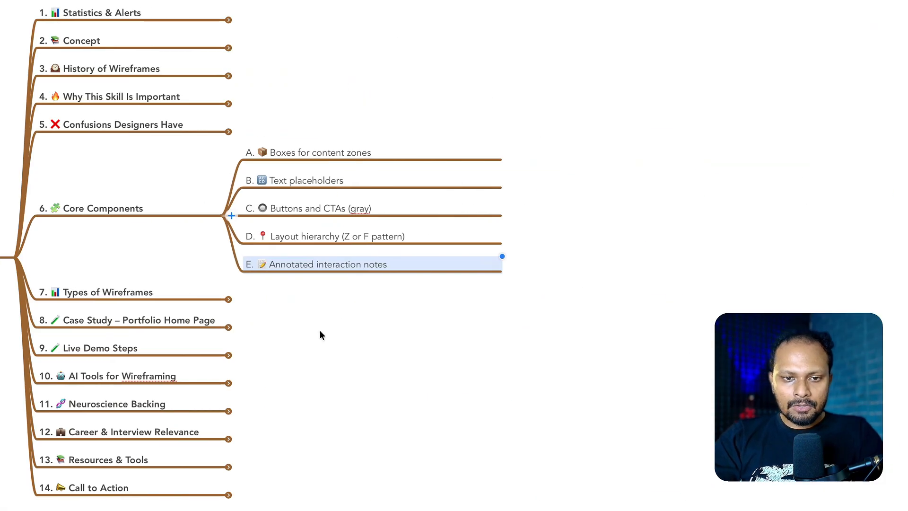
click(320, 331)
scroll(320, 332, left, 3)
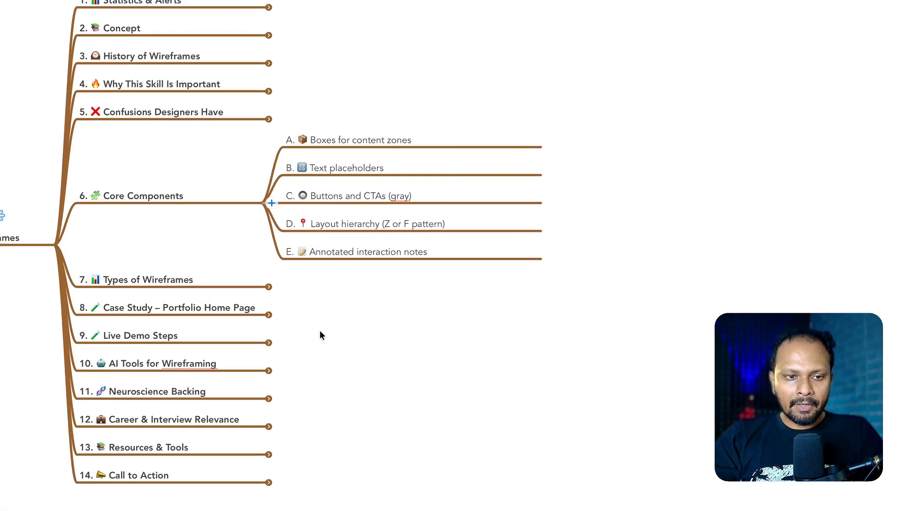
click(243, 180)
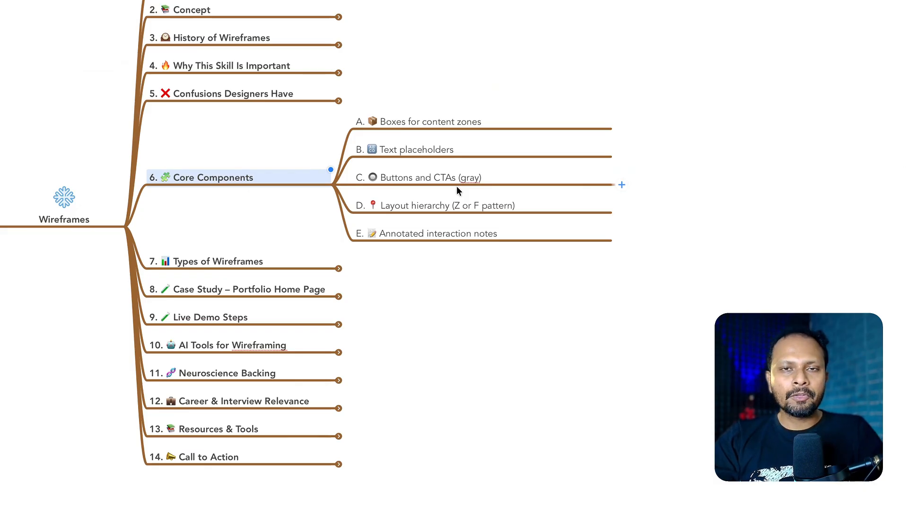
drag(440, 97, 452, 245)
click(448, 279)
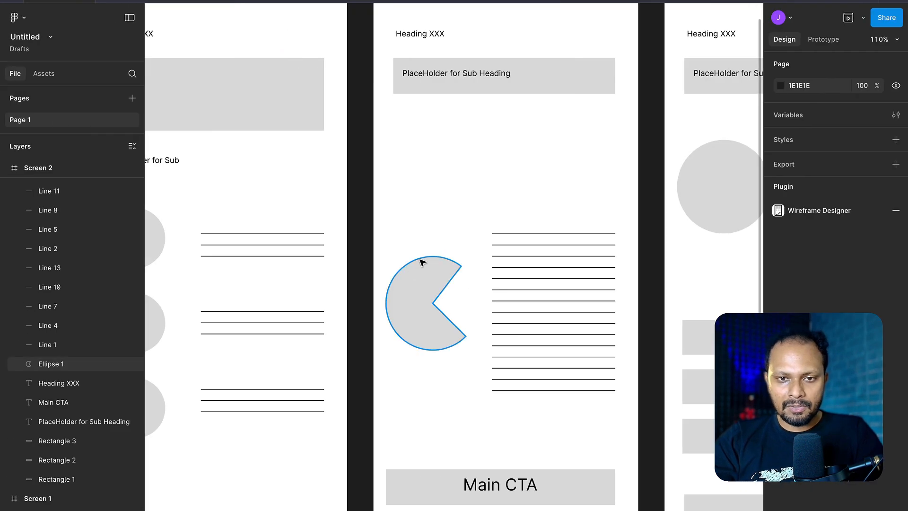
- Switch back to Figma and start a comment on Screen 2's sub-heading placeholder
scroll(412, 164, up, 1)
scroll(412, 165, right, 1)
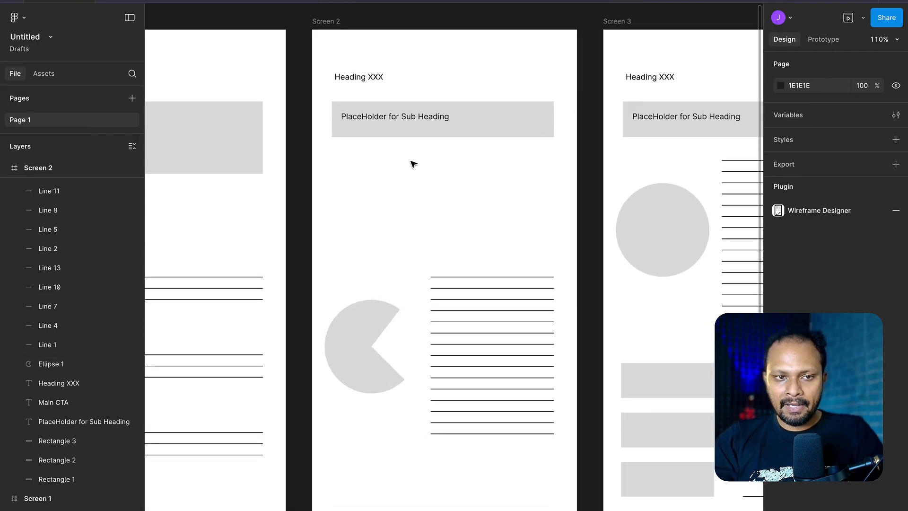
scroll(412, 163, down, 5)
click(389, 95)
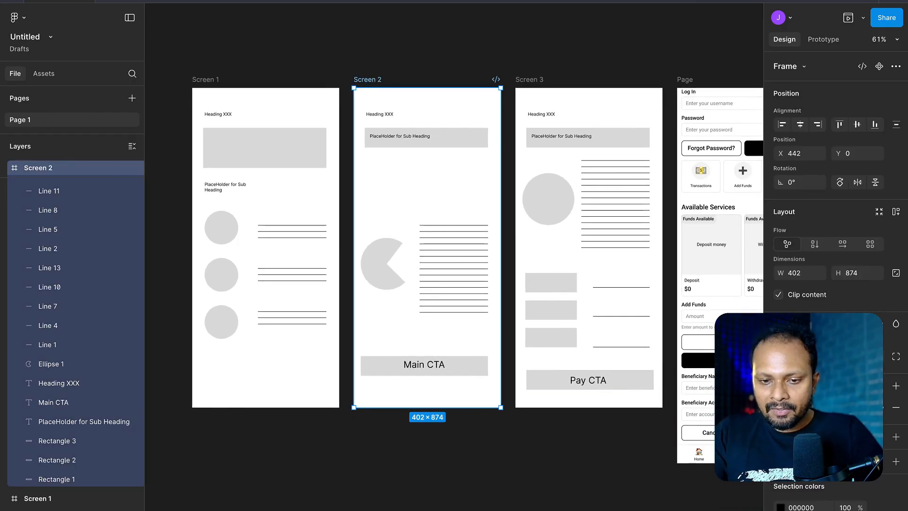
key(c)
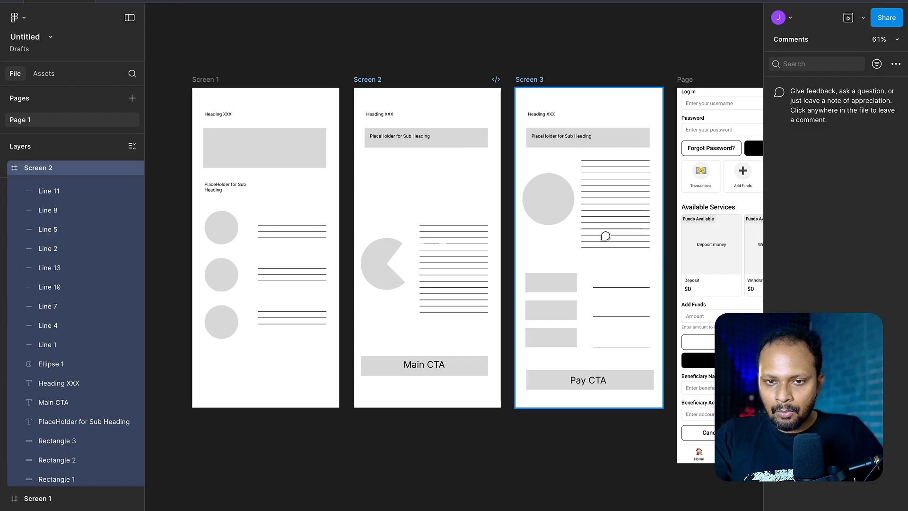
click(459, 134)
- Search the comments for "Hey keep in mind the CTA should be blue in colour our competitor uses it"
click(837, 66)
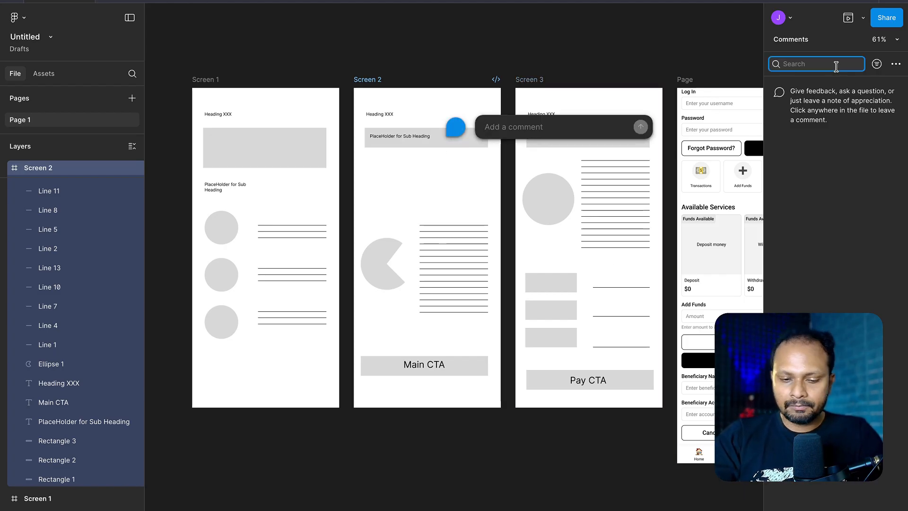
text(Hey keep in mind the)
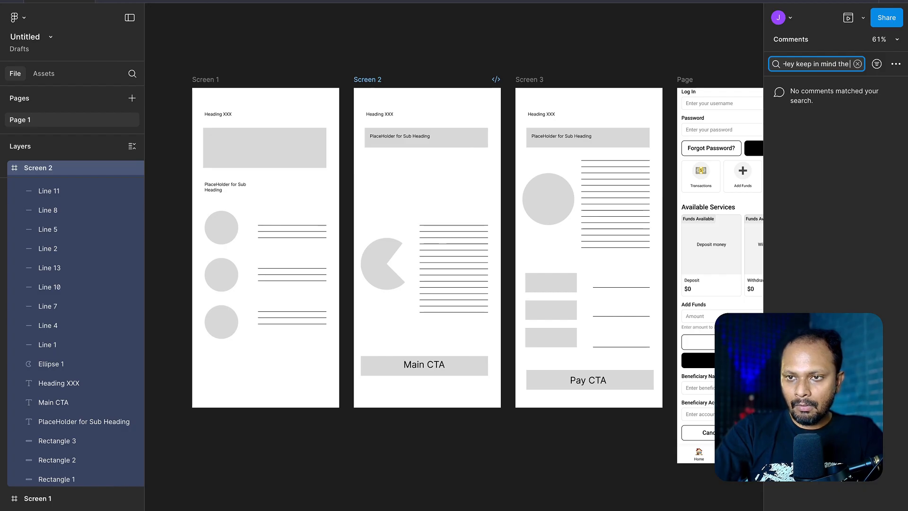
text(CTA s)
text(joyld)
key(BackSpace)
key(BackSpace)
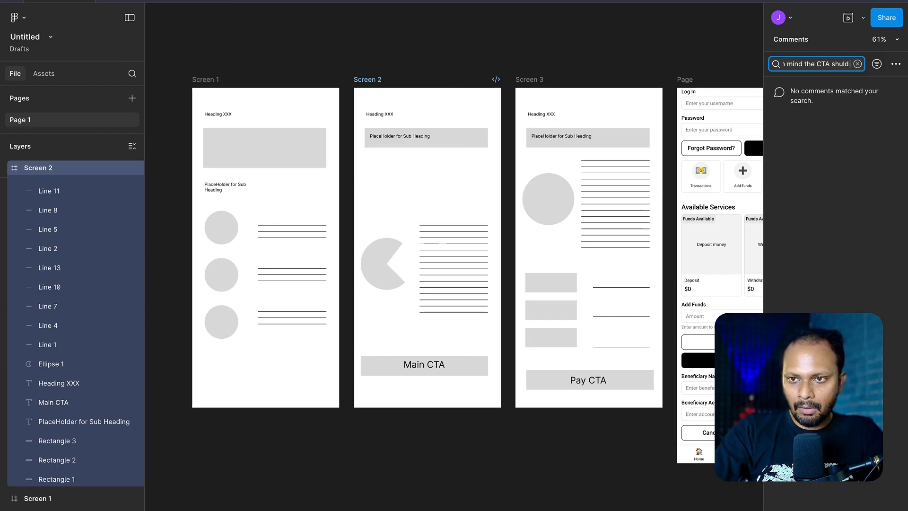
text(ne)
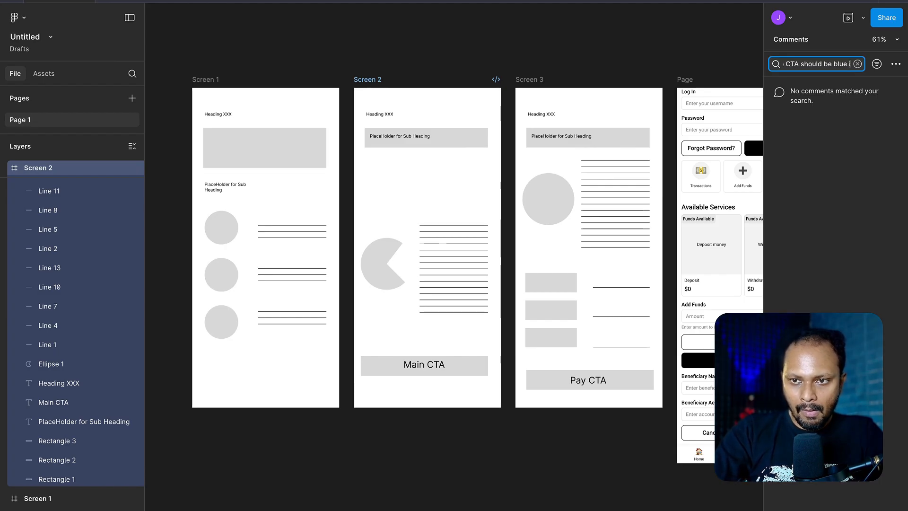
text(lour)
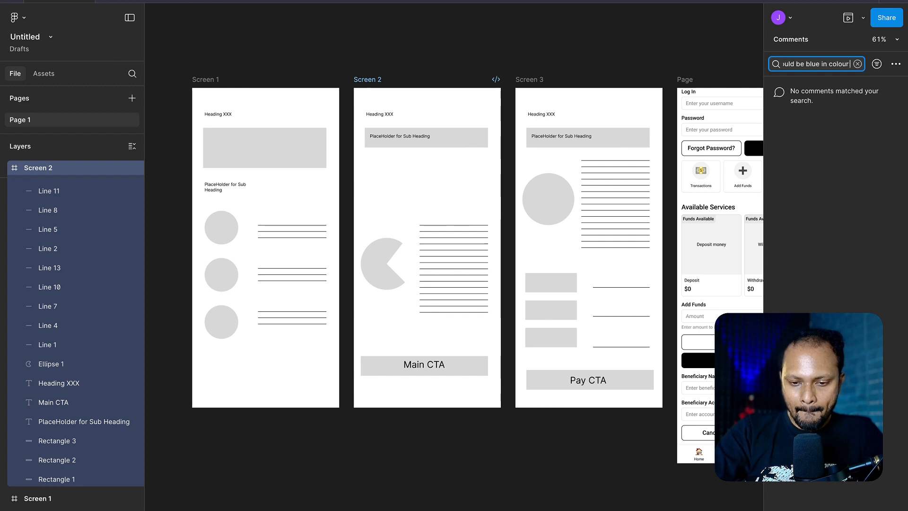
text( our compe)
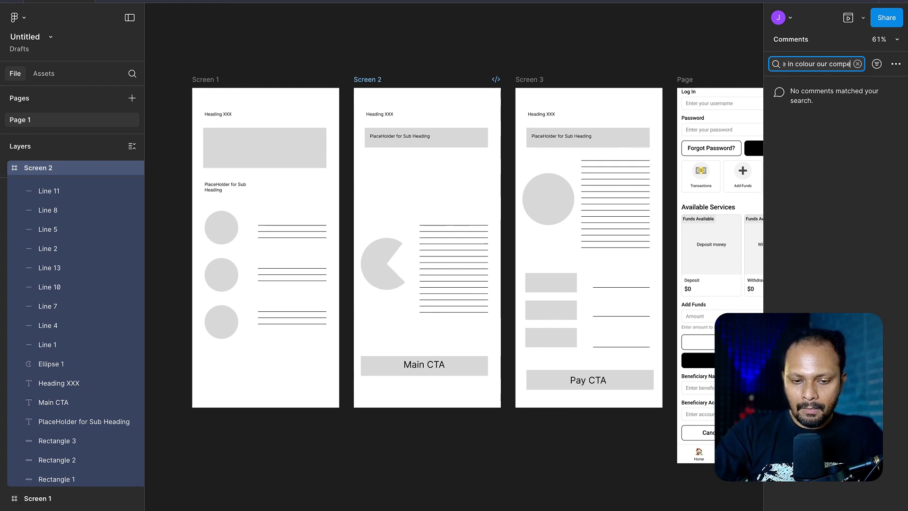
text(titor uses ift)
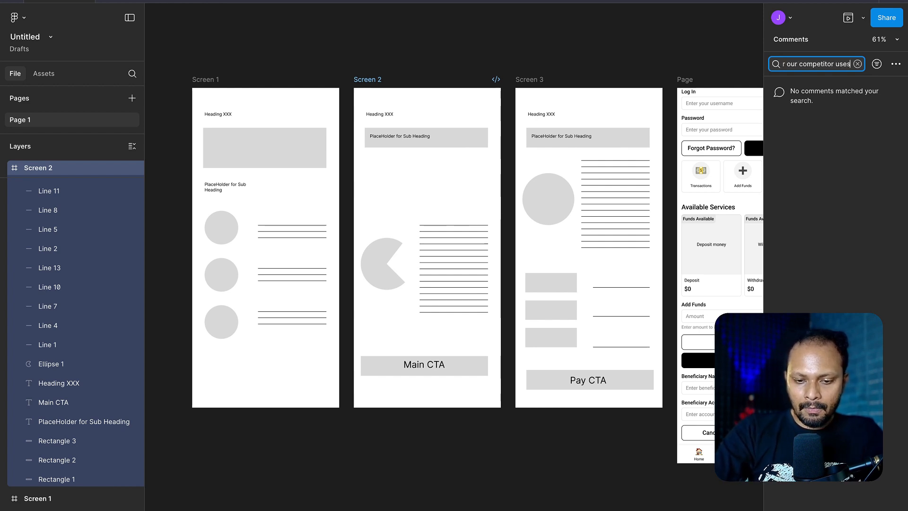
key(BackSpace)
key(BackSpace)
key(BackSpace)
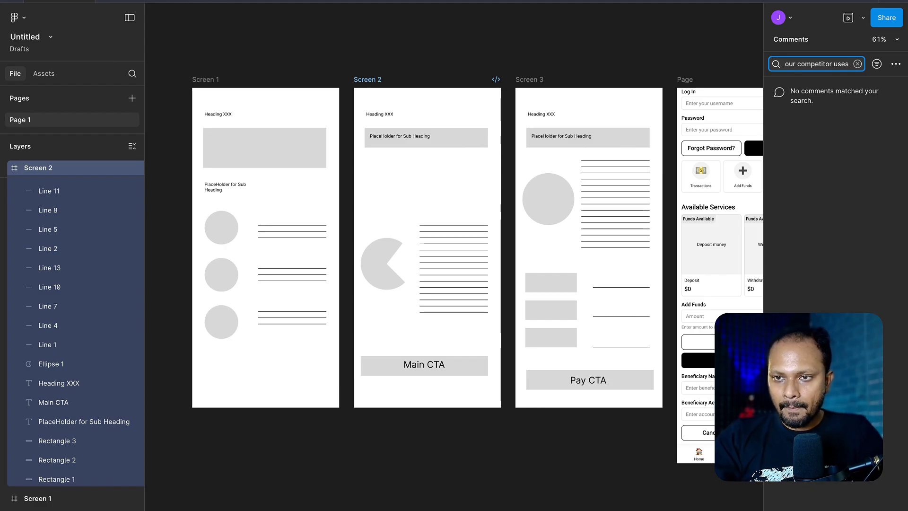
text(it)
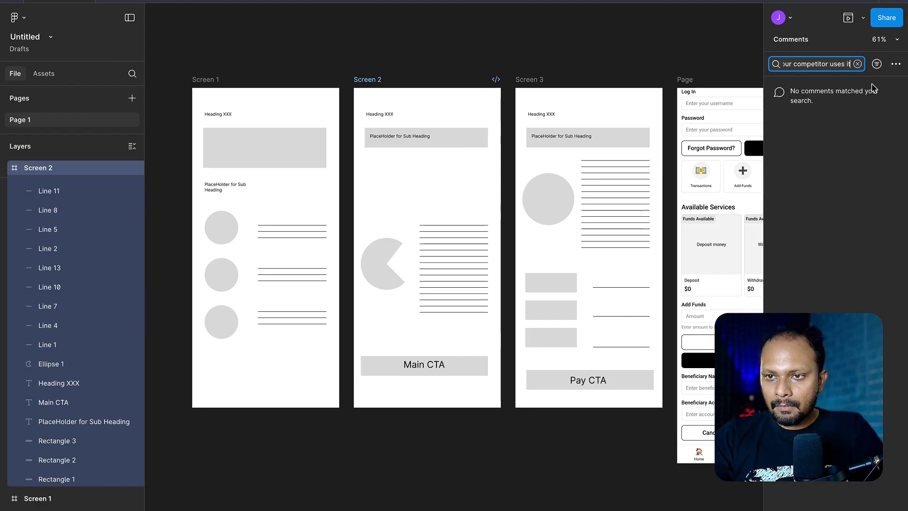
click(857, 113)
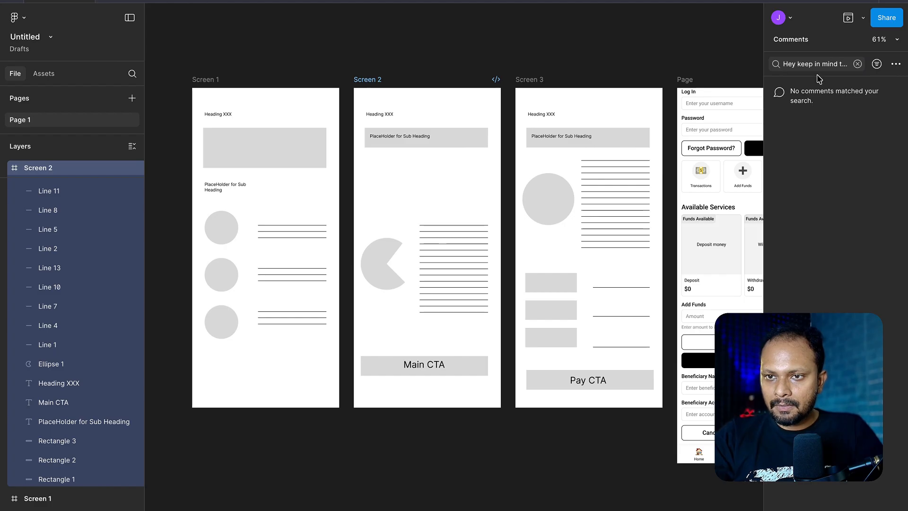
- Post a comment on Screen 2's sub-heading placeholder beginning "Hey Competitor colour CTA is"
click(476, 137)
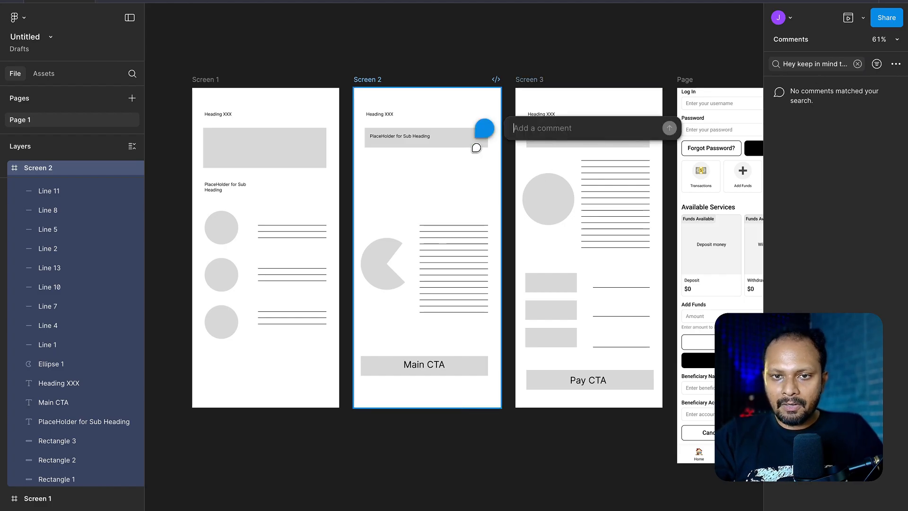
text(Hey)
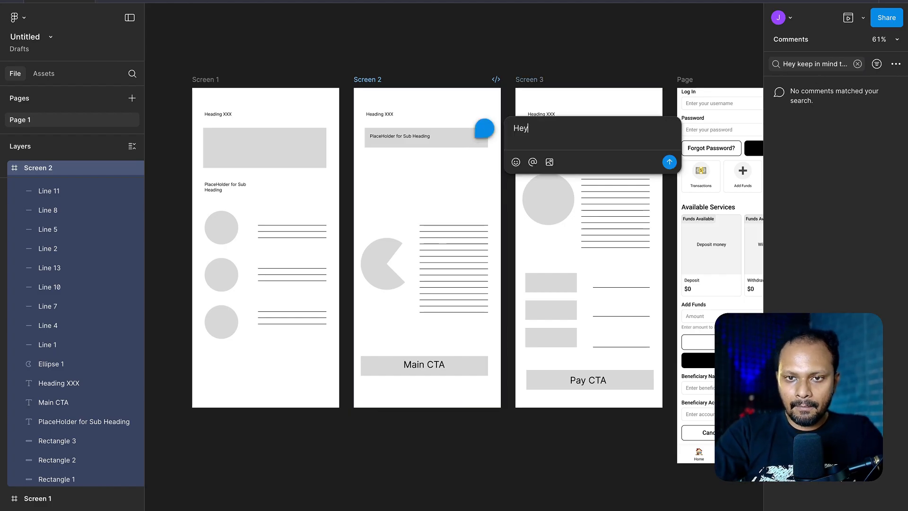
text( Compe)
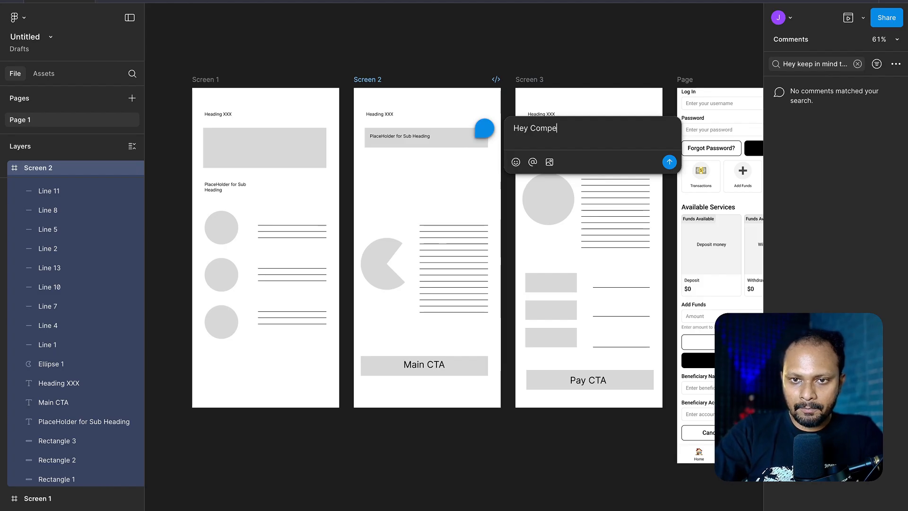
text(titor co)
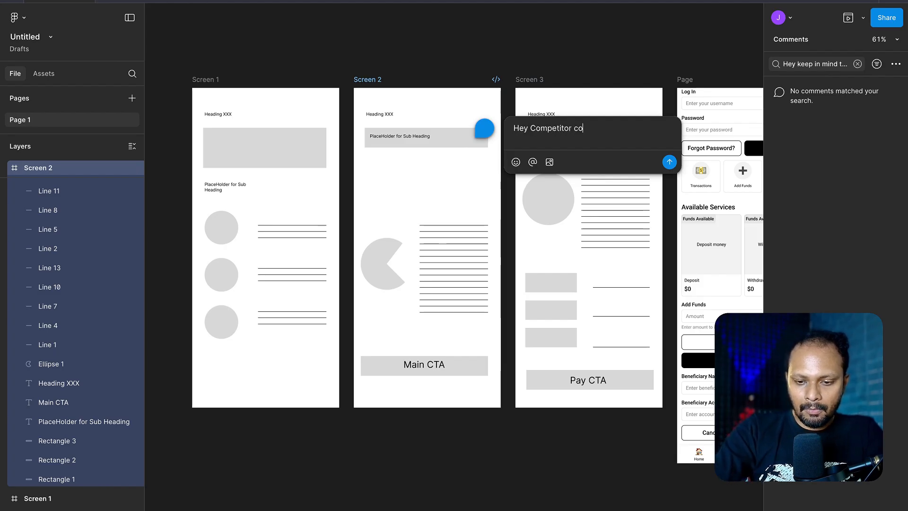
text(lour CTA is Blue)
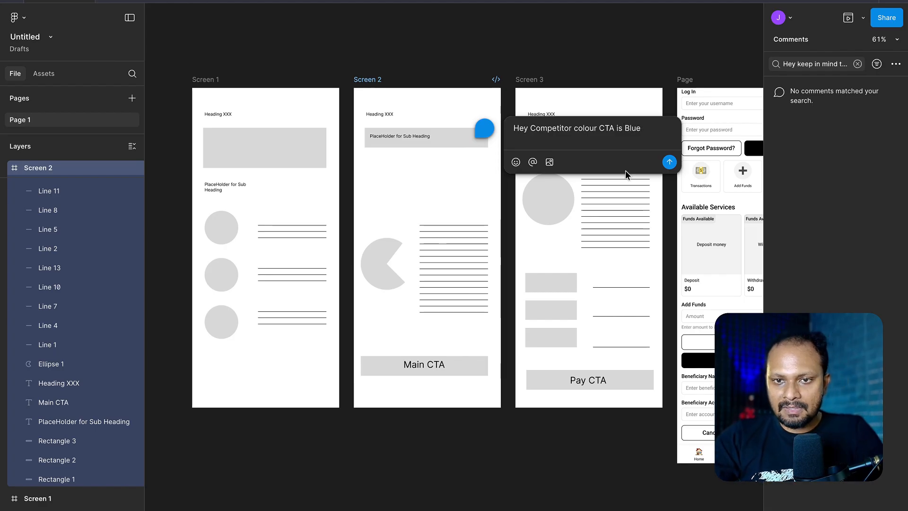
click(670, 162)
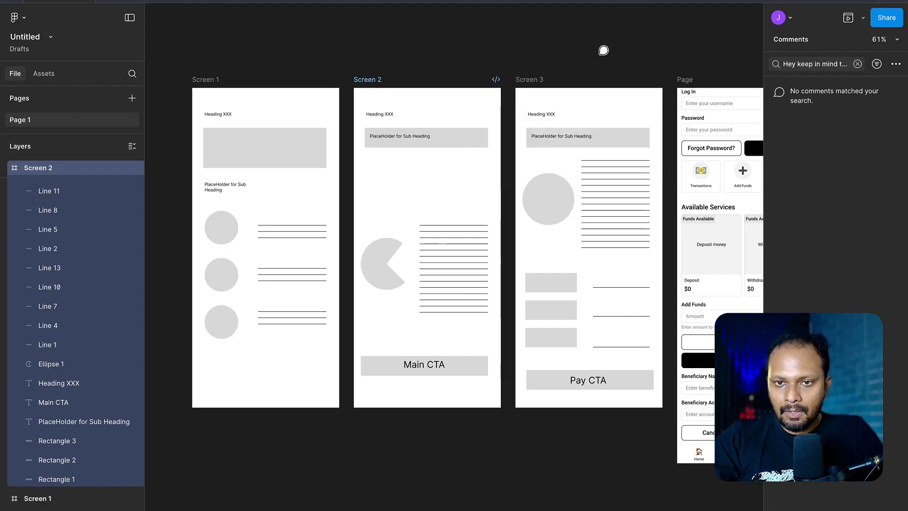
- Start a comment on Screen 2's Main CTA reading "Hey lookl through"
click(477, 132)
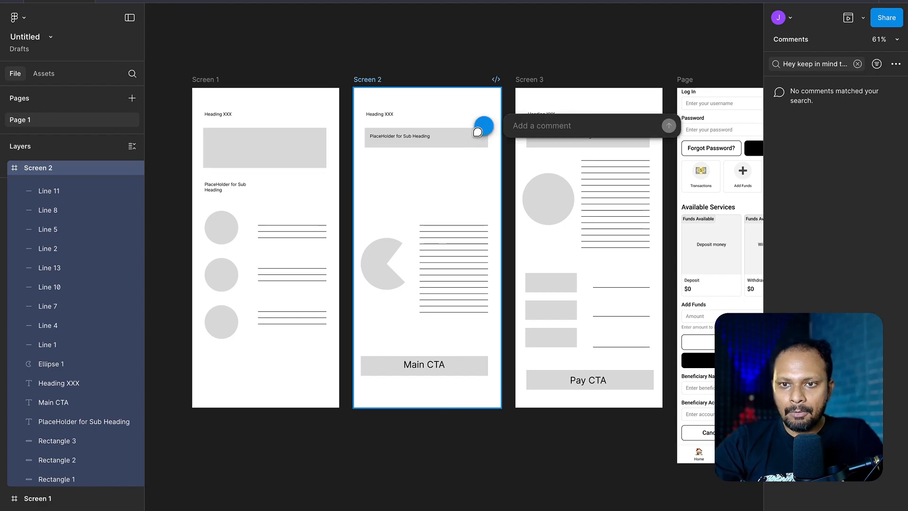
scroll(427, 364, up, 5)
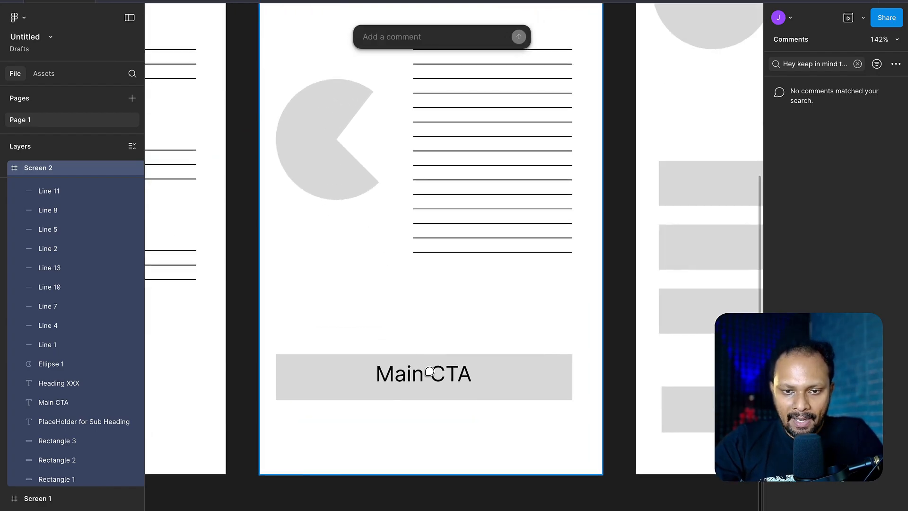
click(436, 368)
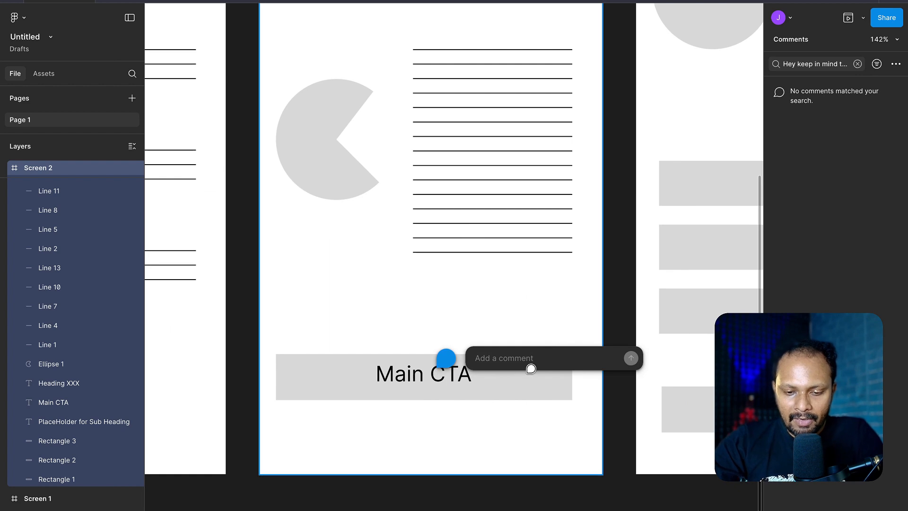
text(Hey look! )
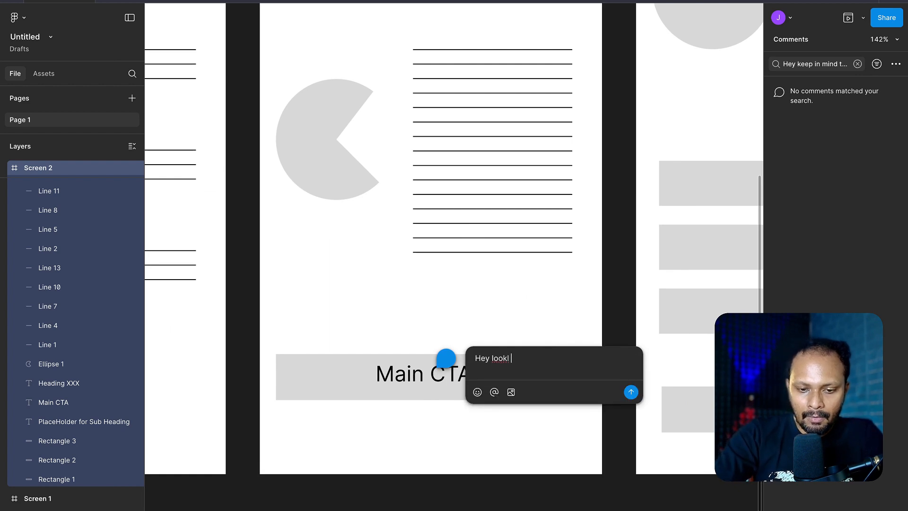
text(through @)
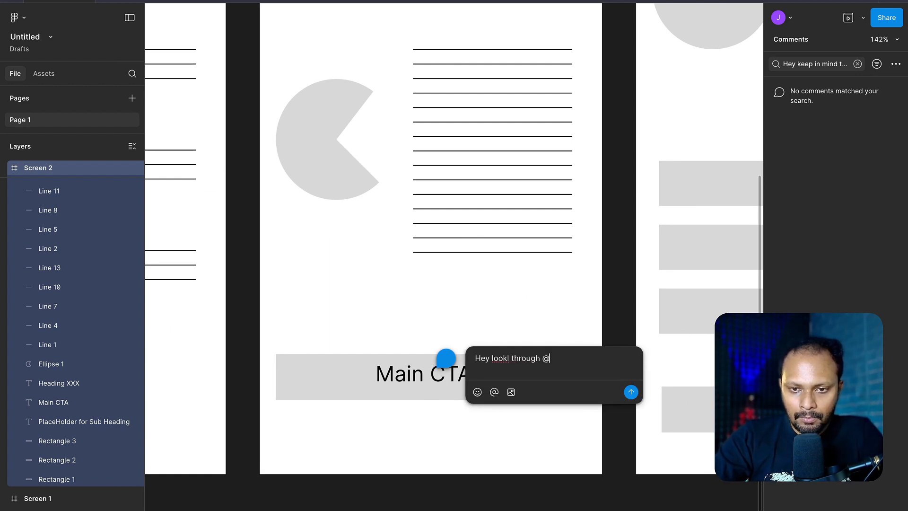
- Try to mention a teammate by name in the Main CTA comment
key(BackSpace)
key(BackSpace)
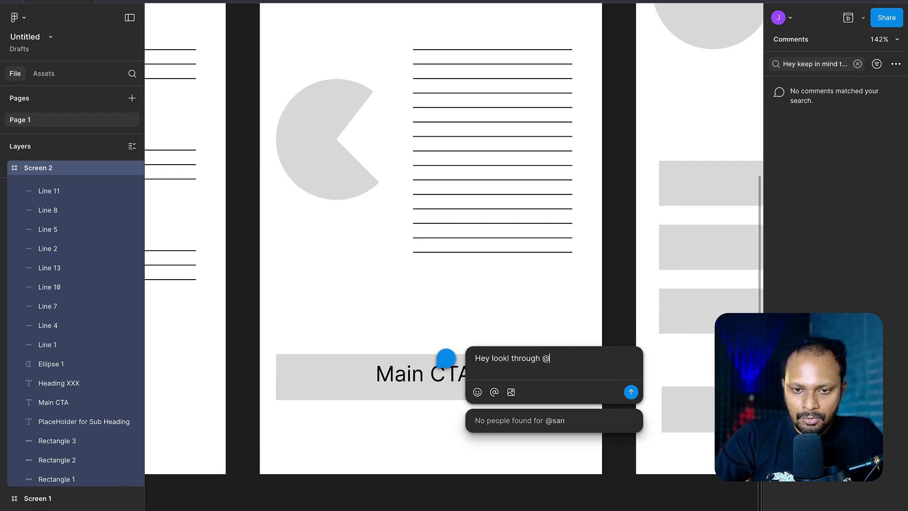
text(kumari)
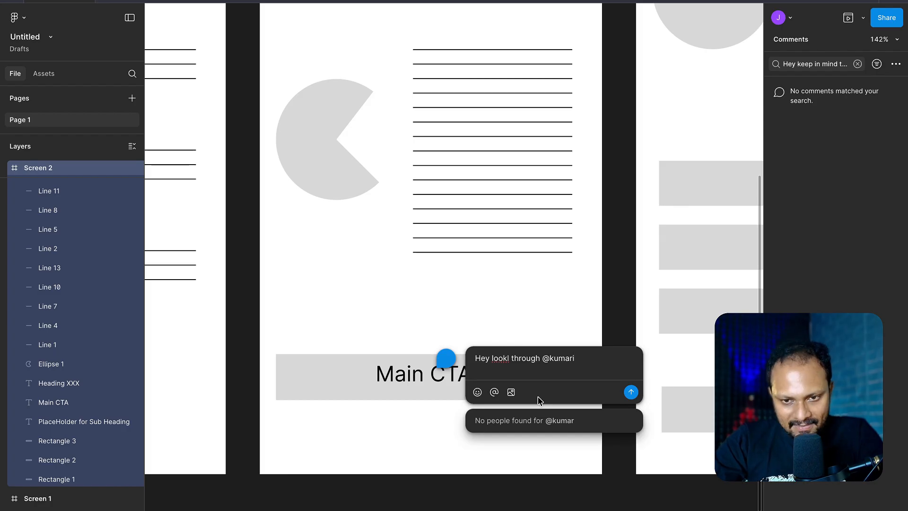
click(495, 393)
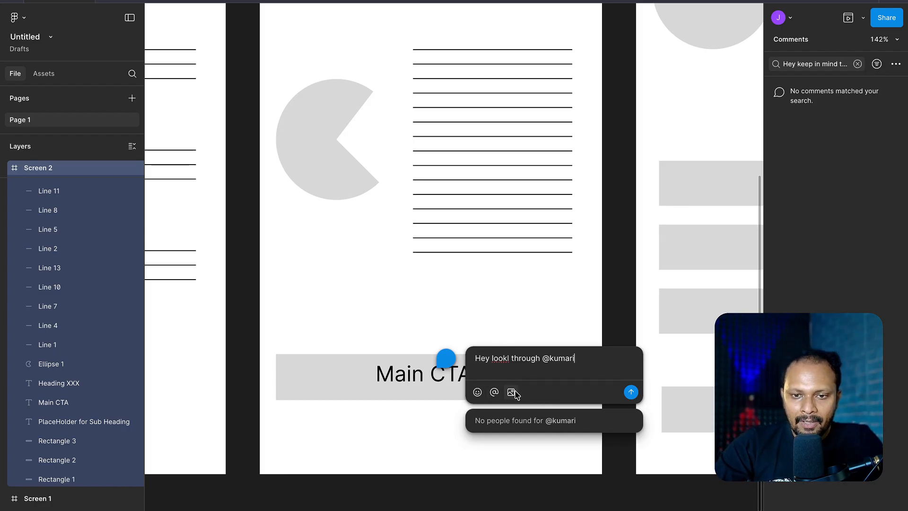
- Attach an image from the Downloads folder to the Main CTA comment, add a face emoji and post it
click(512, 392)
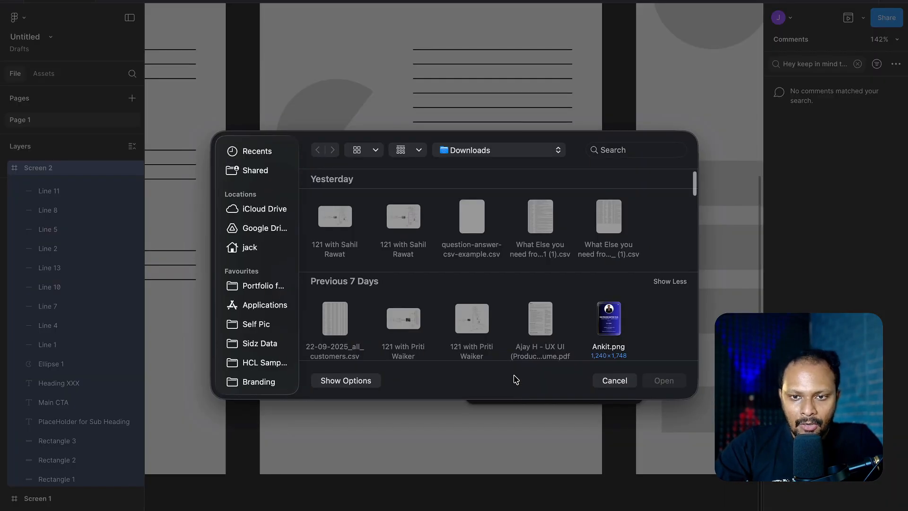
scroll(610, 316, down, 10)
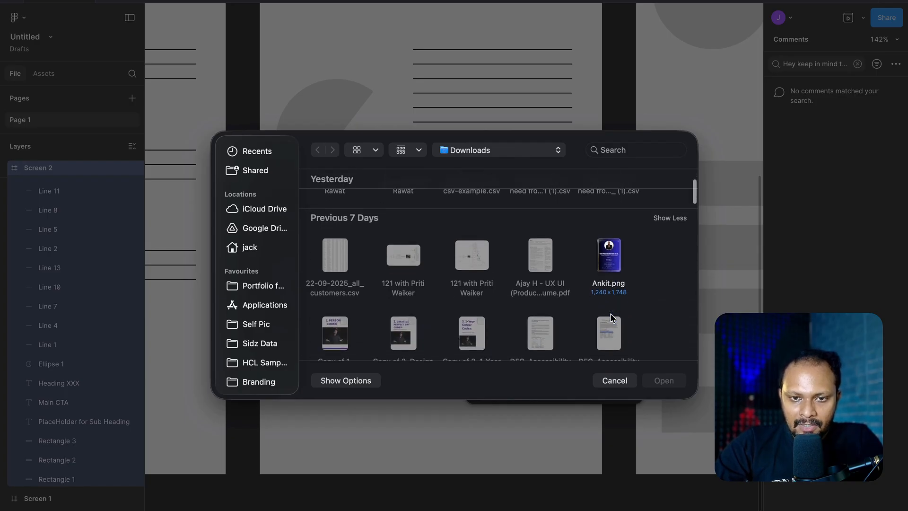
double_click(342, 237)
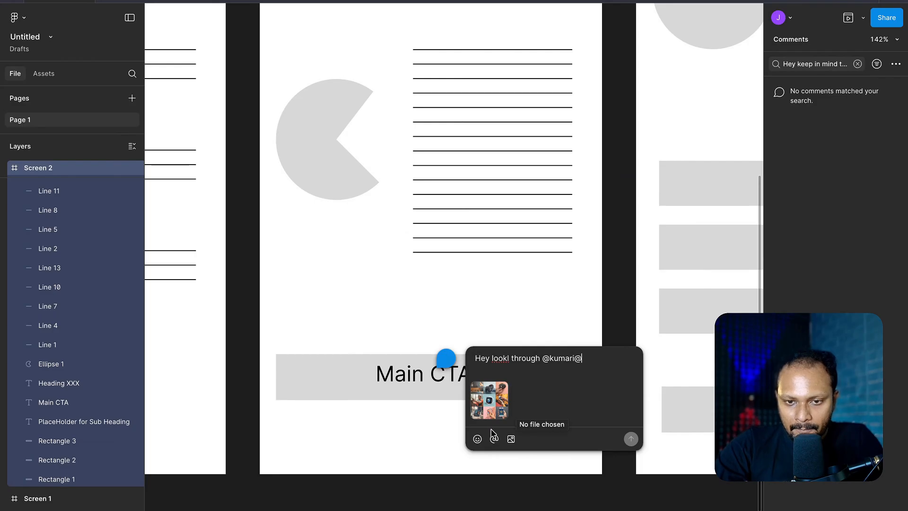
click(477, 439)
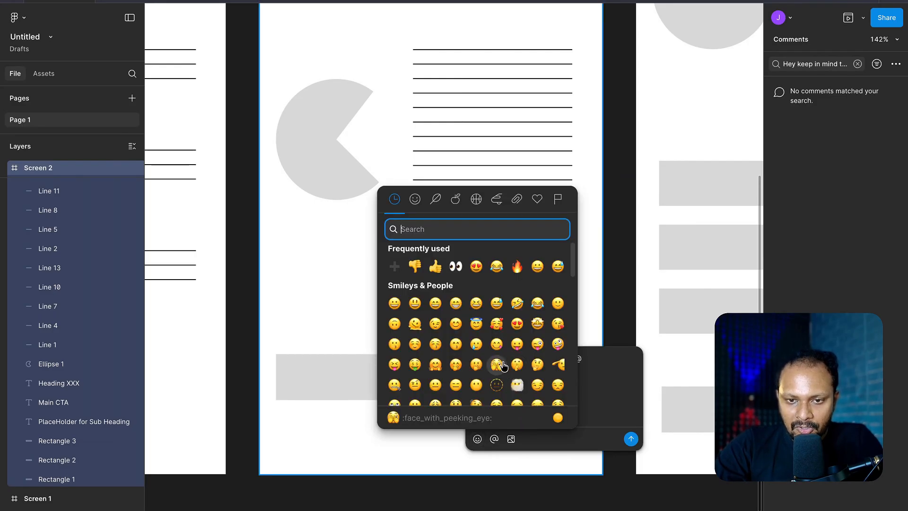
click(514, 385)
click(631, 439)
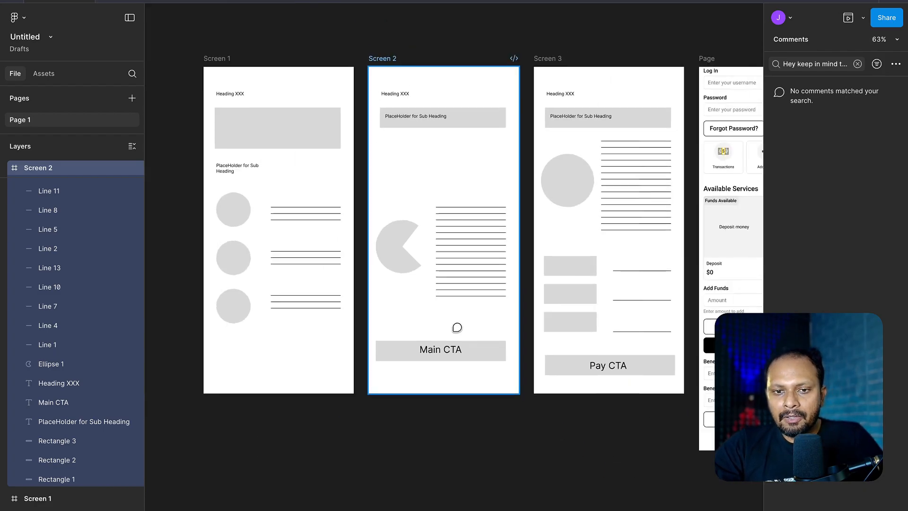
- Clear the comment search so that all comments and their pins on Screen 2 are listed
scroll(457, 327, down, 5)
scroll(457, 327, right, 5)
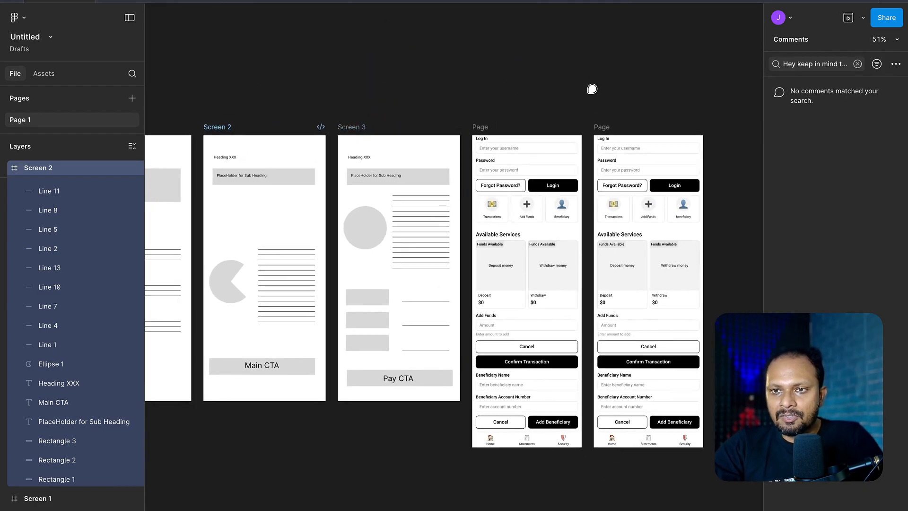
click(858, 63)
click(505, 92)
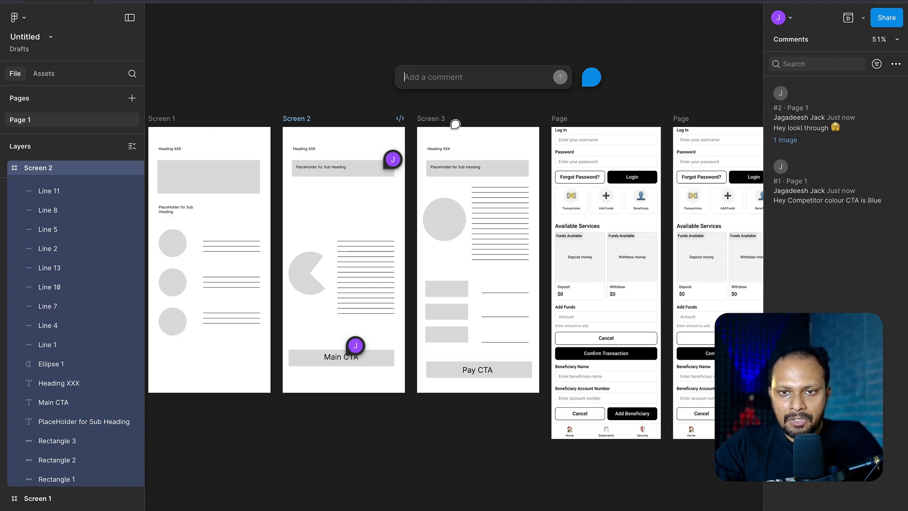
scroll(455, 124, left, 3)
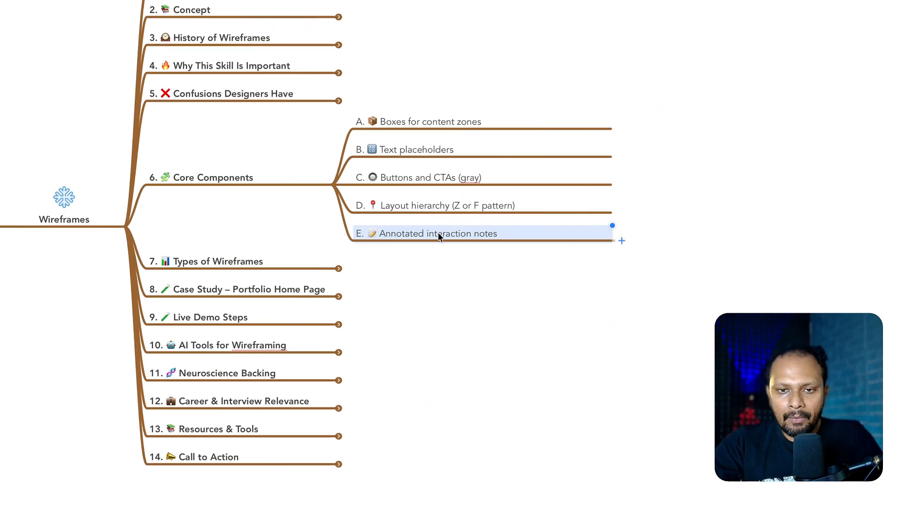
- Switch to the Wireframes mind map, add a "?" child topic to Annotated interaction notes, and collapse the Core Components branch
click(439, 237)
key(Tab)
key(Tab)
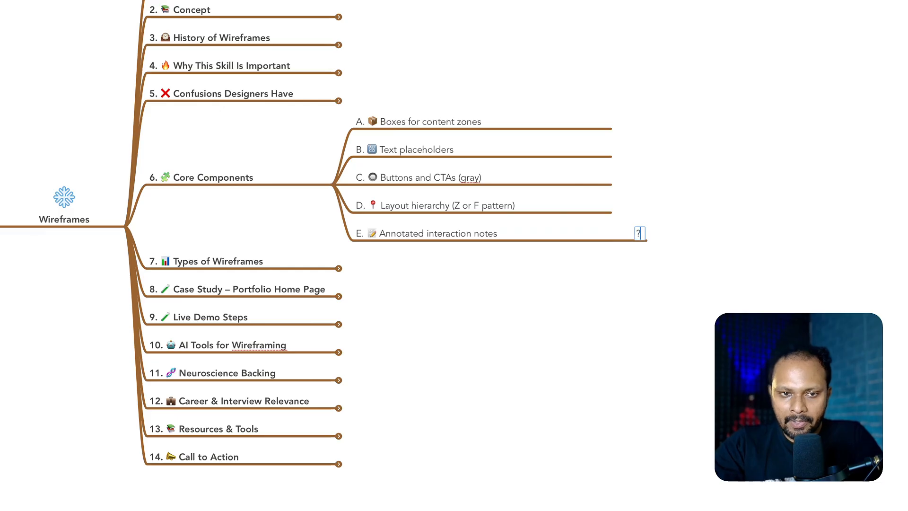
click(204, 179)
key(ctrl+slash)
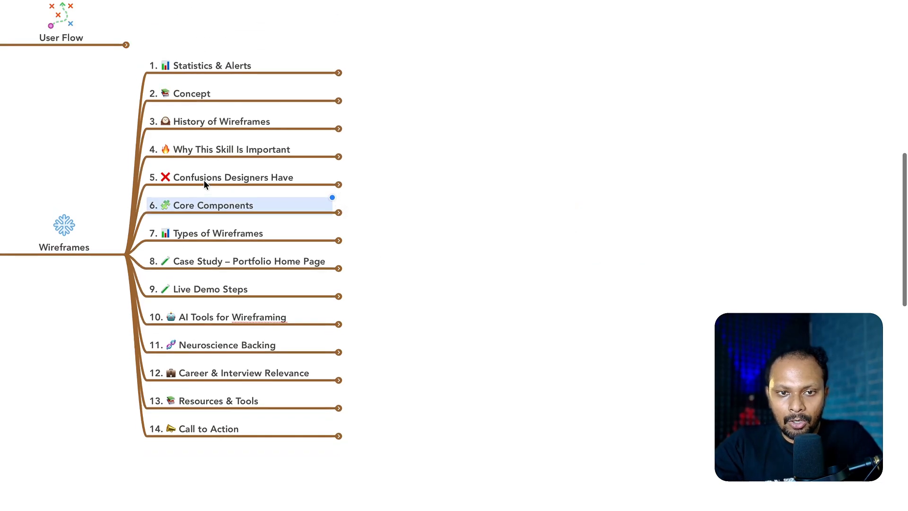